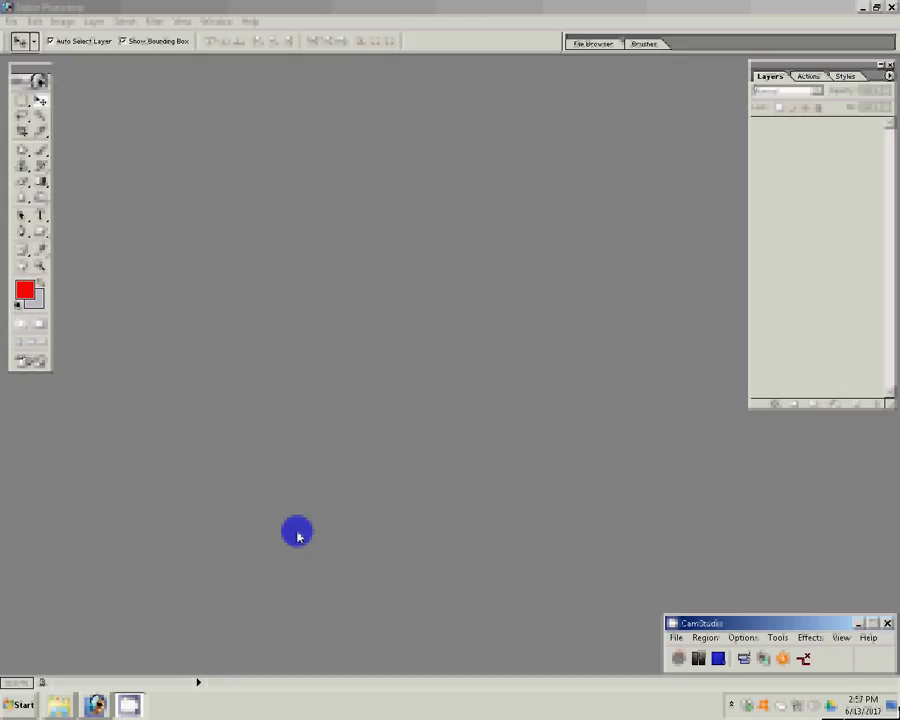
# Create a new 36 × 12 inch document.
pyautogui.hotkey('ctrl', 'n')
pyautogui.click(428, 210)
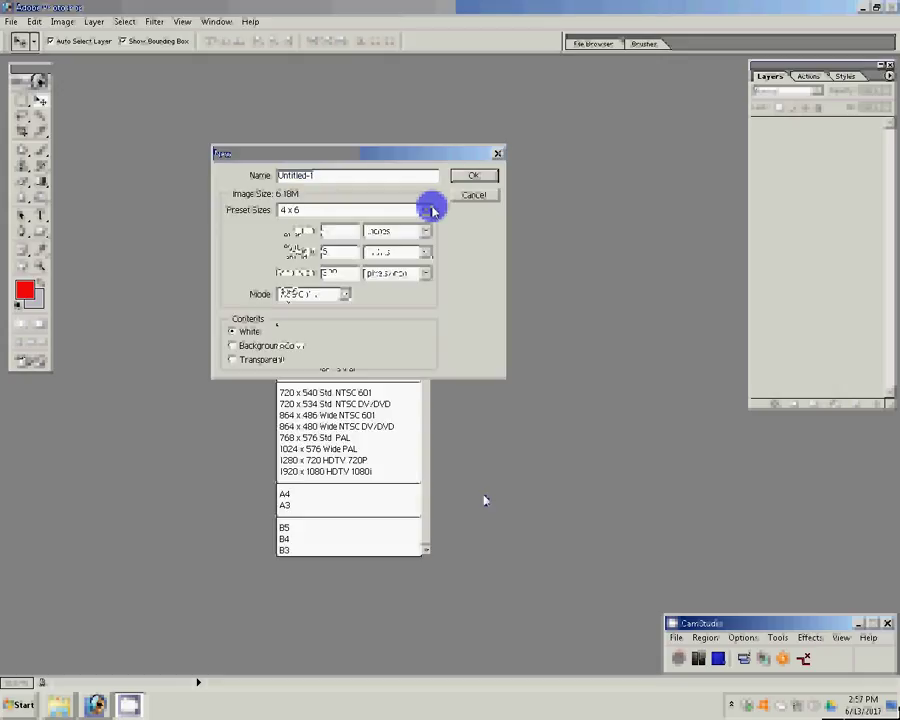
pyautogui.press('Tab')
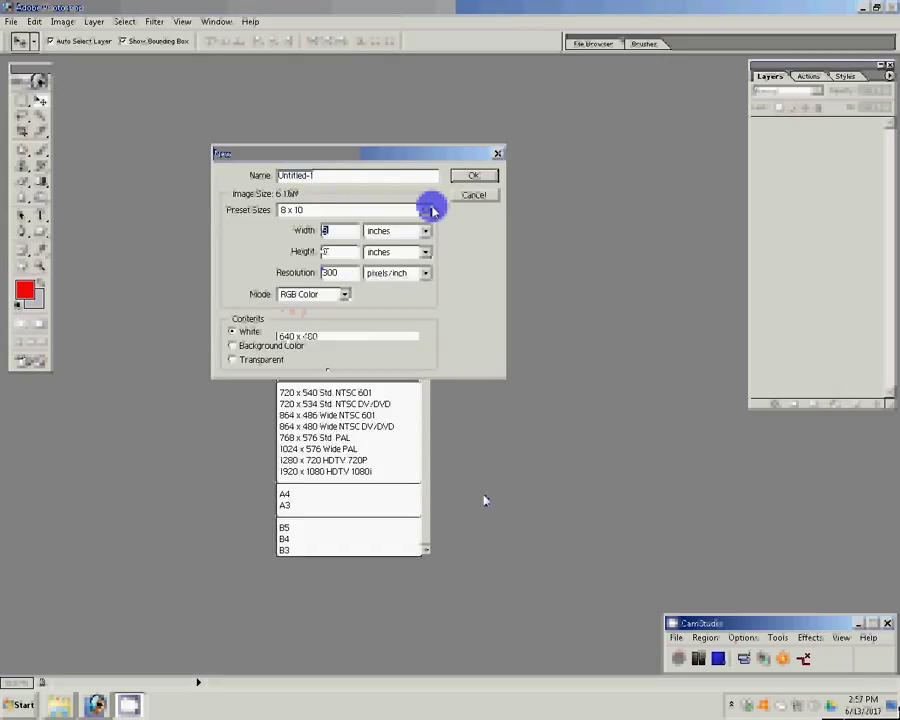
pyautogui.write('36')
pyautogui.press('Tab')
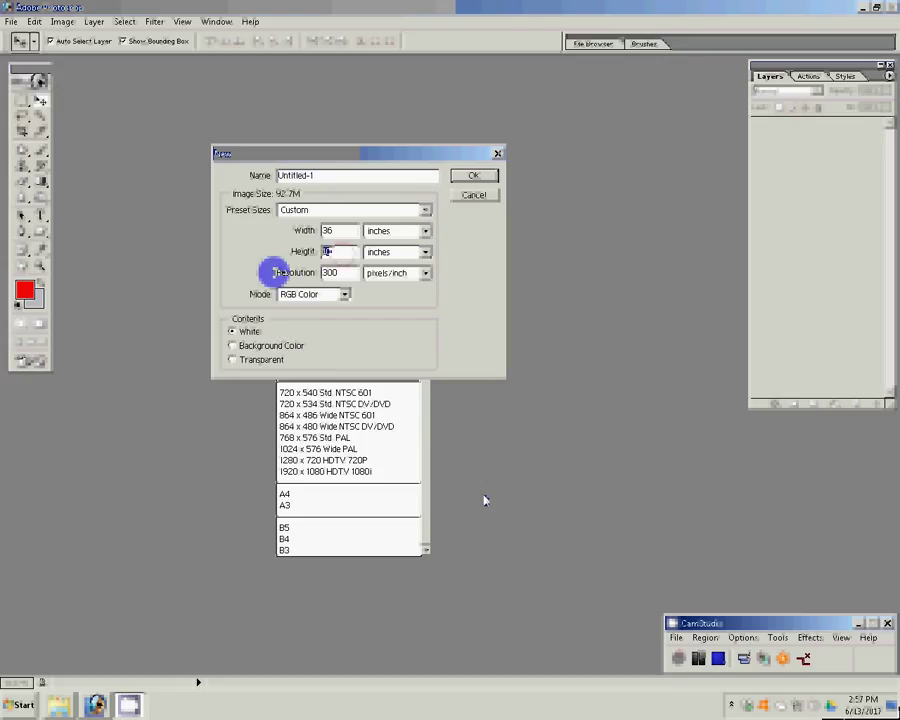
pyautogui.write('12')
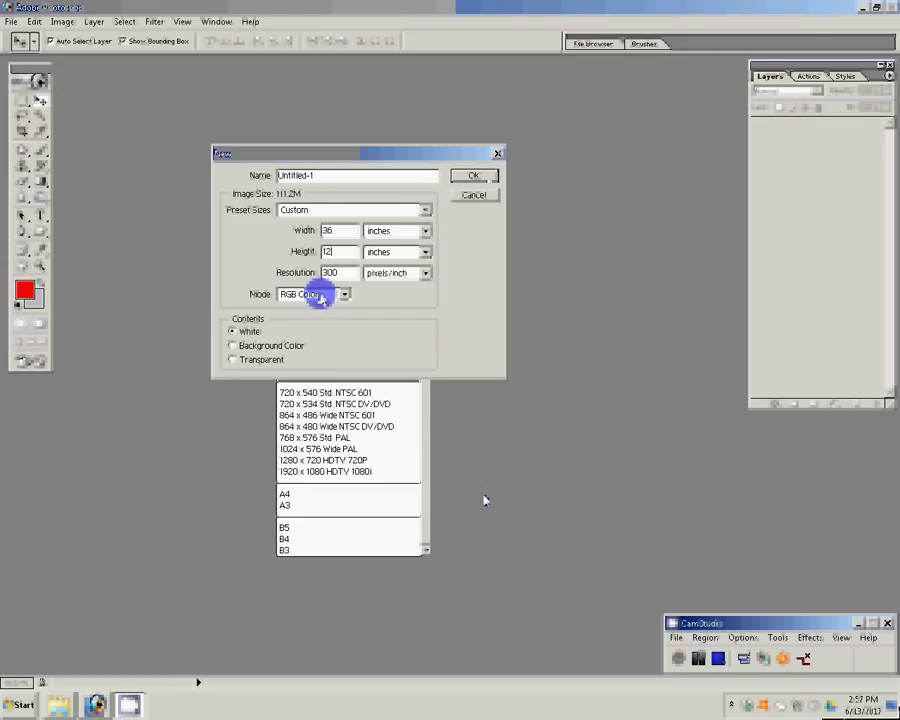
pyautogui.click(478, 176)
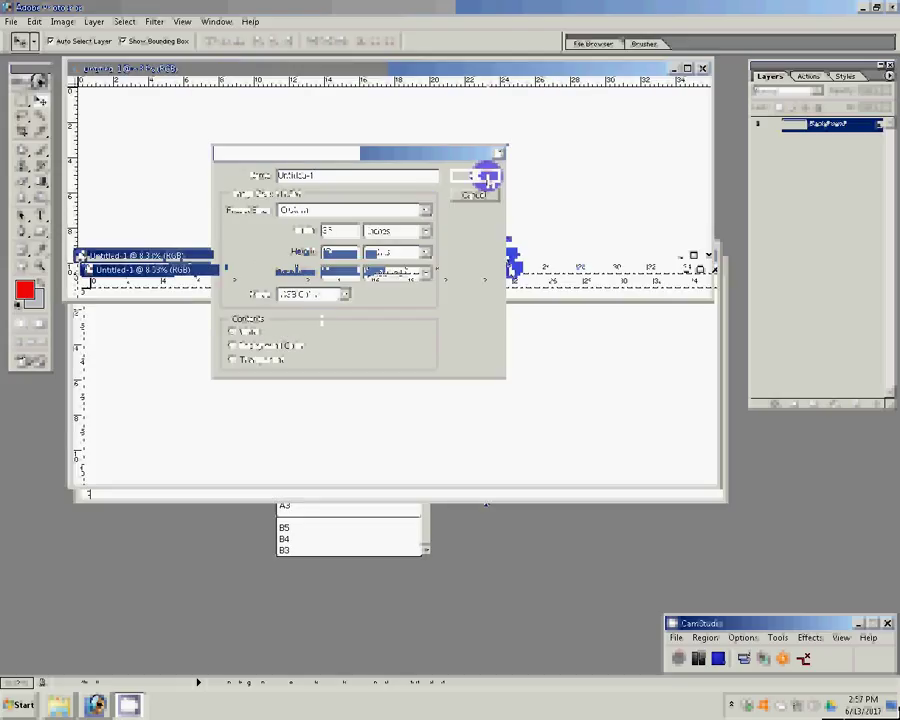
# Add a Gradient Fill layer using the rainbow spectrum preset.
pyautogui.click(845, 393)
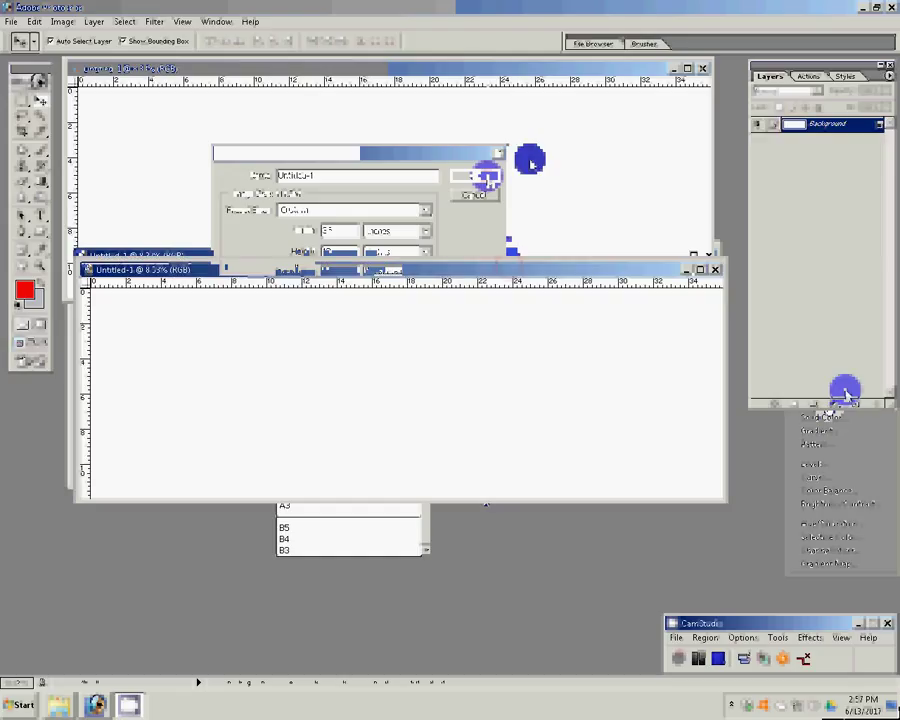
pyautogui.click(815, 431)
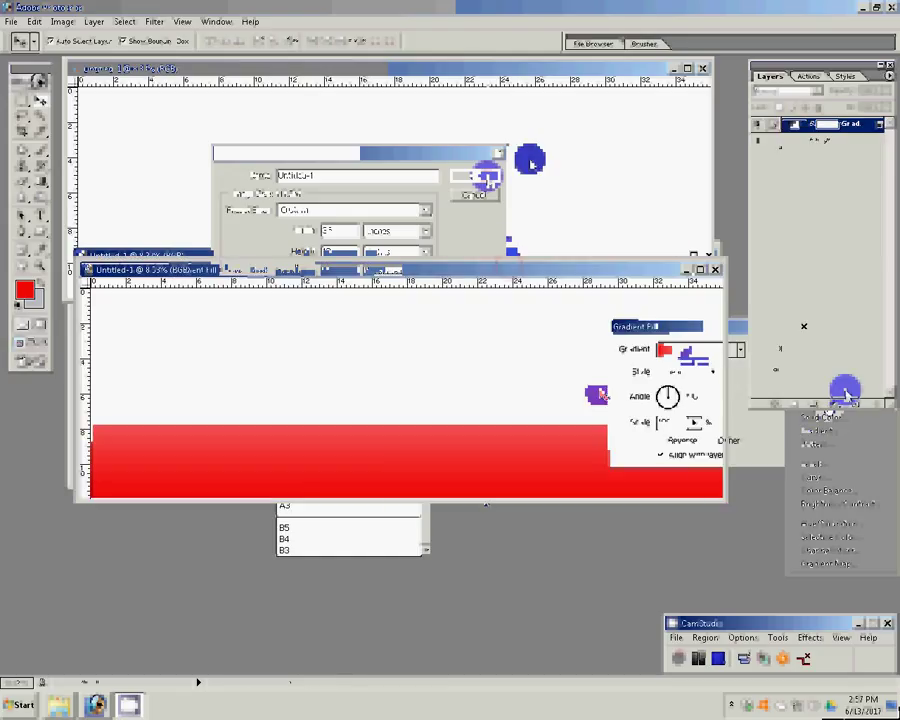
pyautogui.click(682, 349)
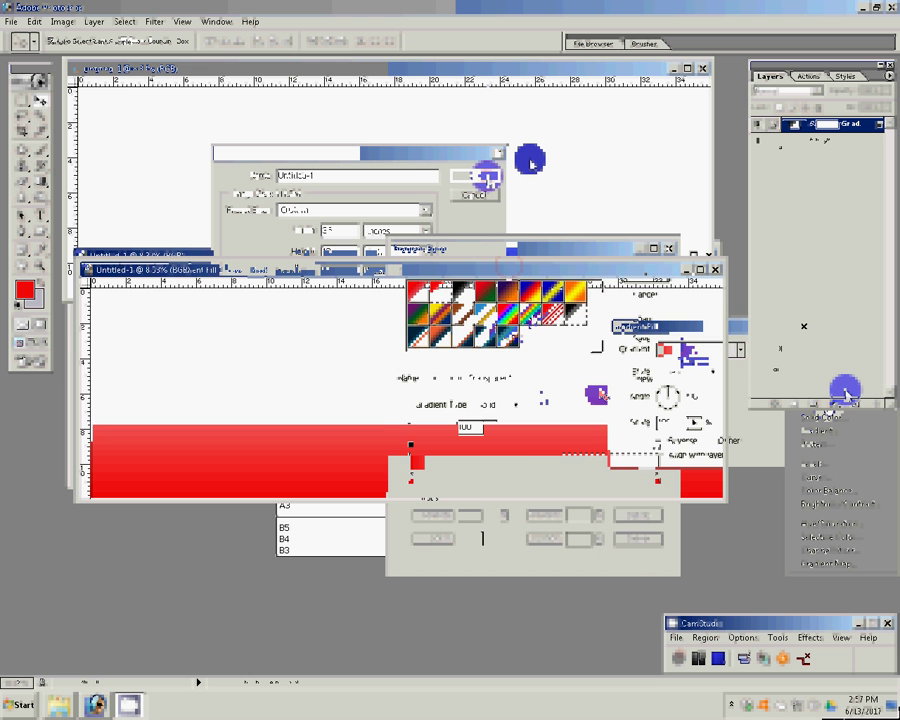
pyautogui.click(510, 316)
pyautogui.press('Return')
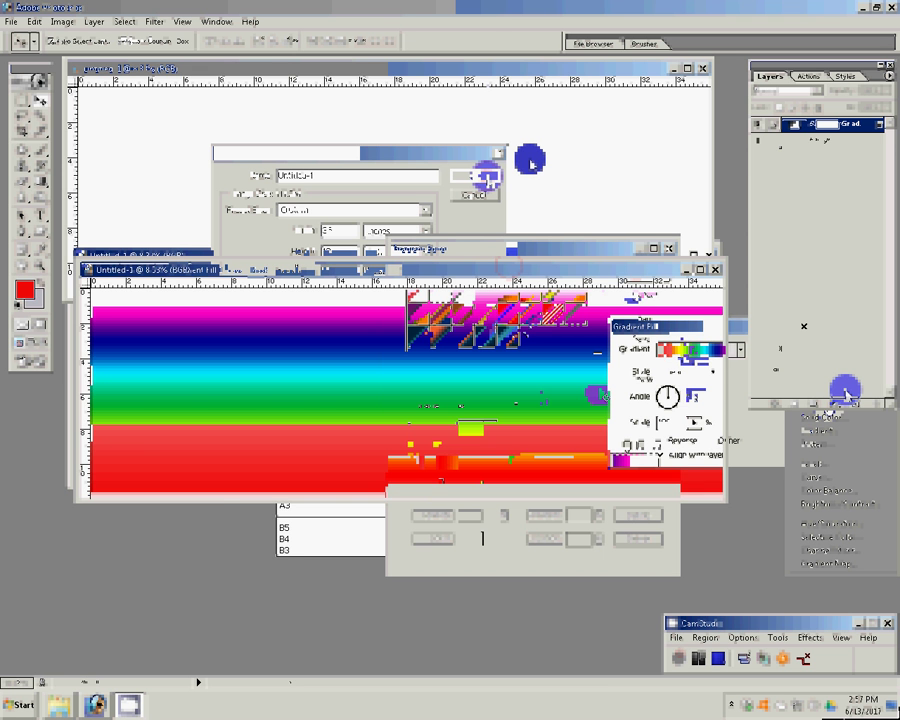
pyautogui.click(675, 402)
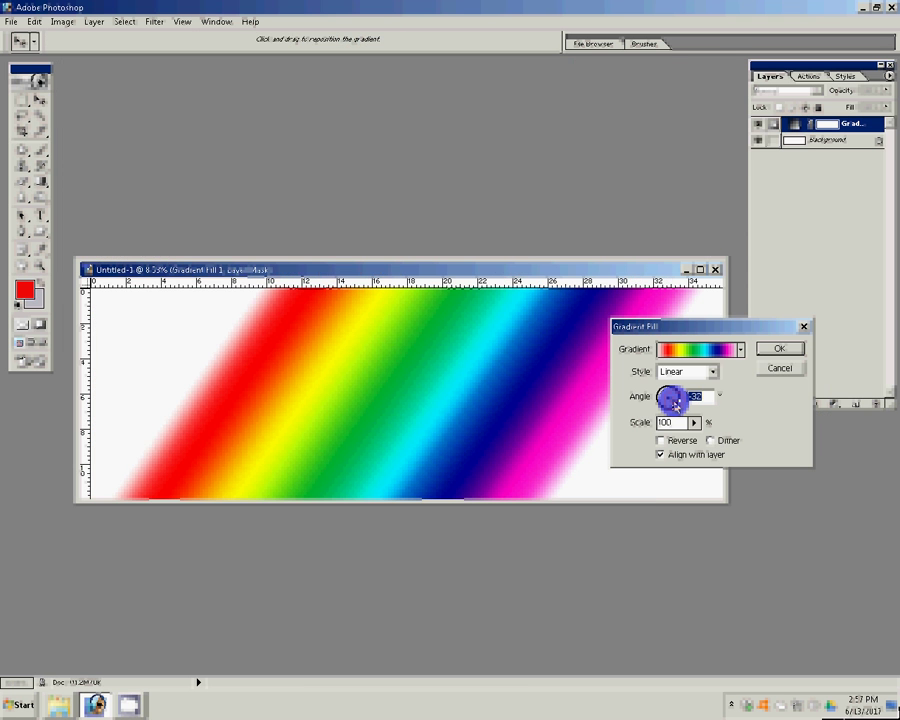
# Set the gradient angle horizontal so the rainbow runs left to right, and apply it.
pyautogui.moveTo(675, 404); pyautogui.dragTo(679, 400)
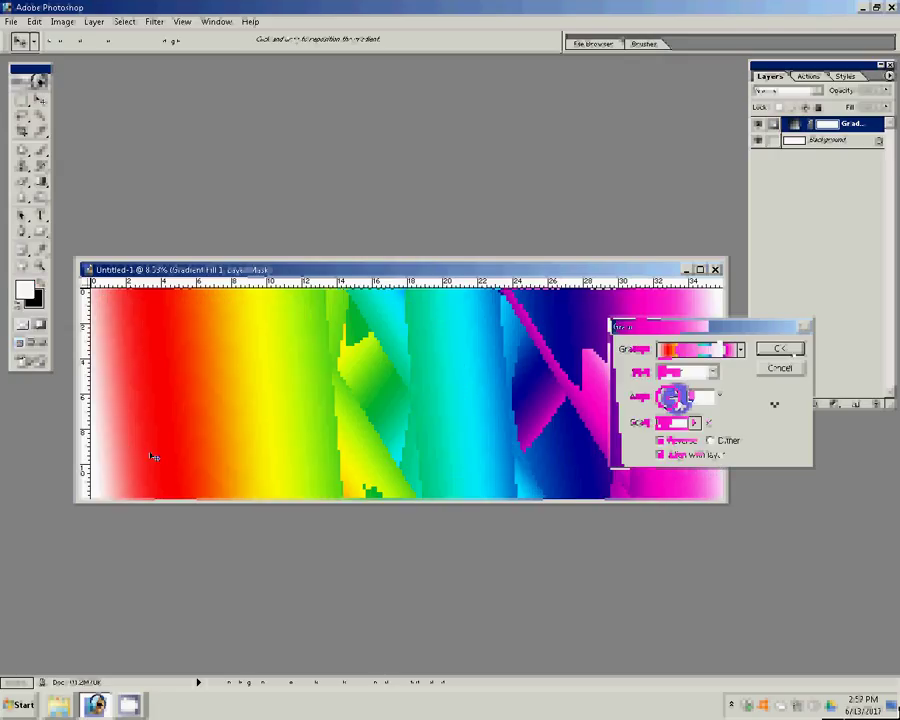
pyautogui.press('Return')
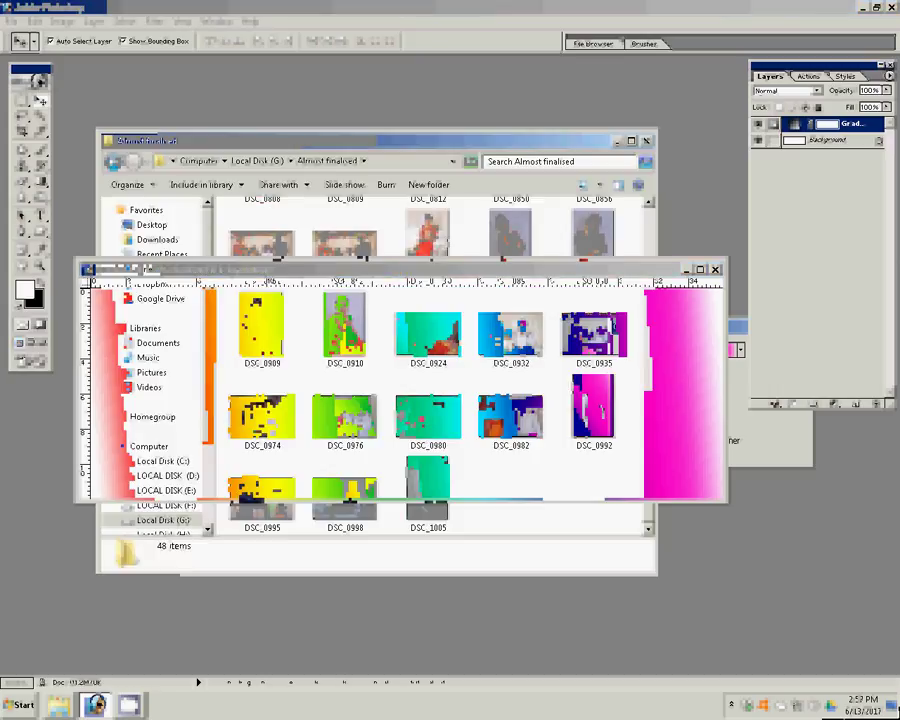
# Drag the DSC_0935 family photo from the Almost finalised folder into Photoshop.
pyautogui.click(520, 340)
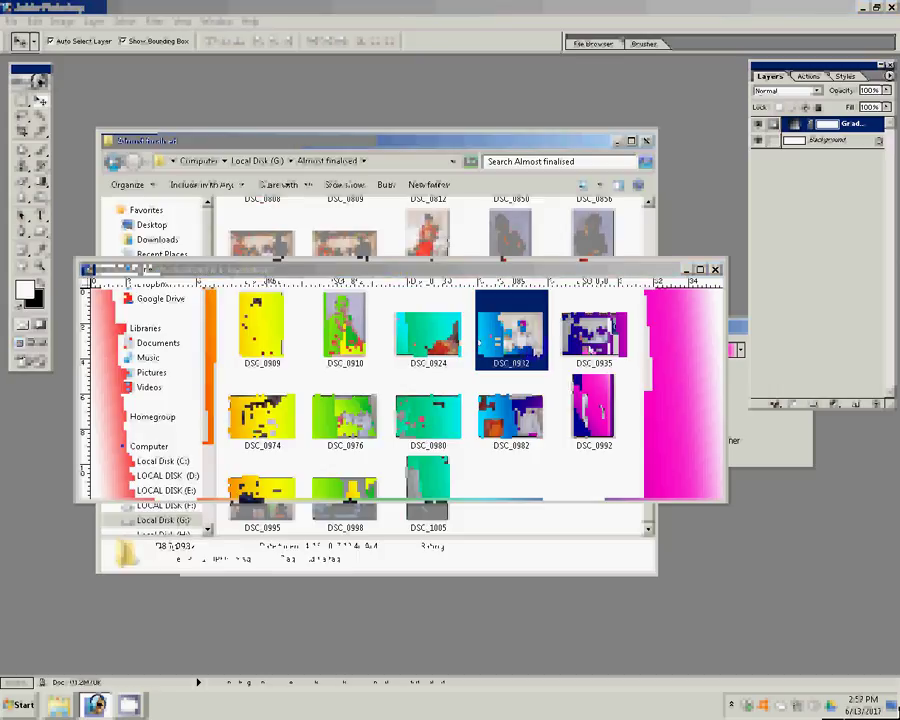
pyautogui.moveTo(590, 350)
pyautogui.mouseDown()
pyautogui.moveTo(522, 362)
pyautogui.moveTo(818, 564)
pyautogui.mouseUp()
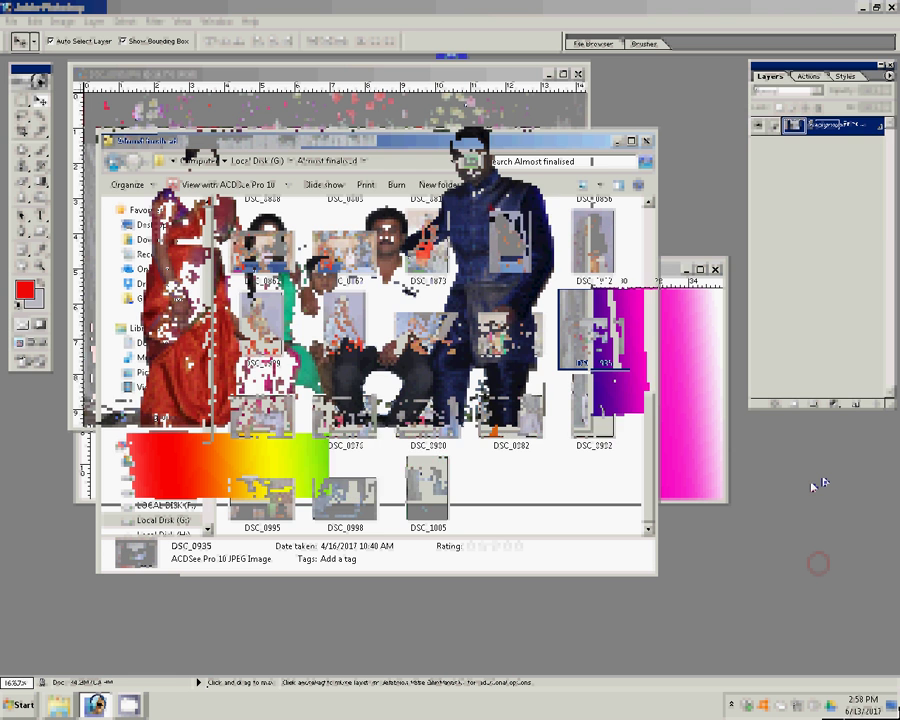
# Run the Correction and Action 8 actions on the DSC_0935 family photo.
pyautogui.click(822, 79)
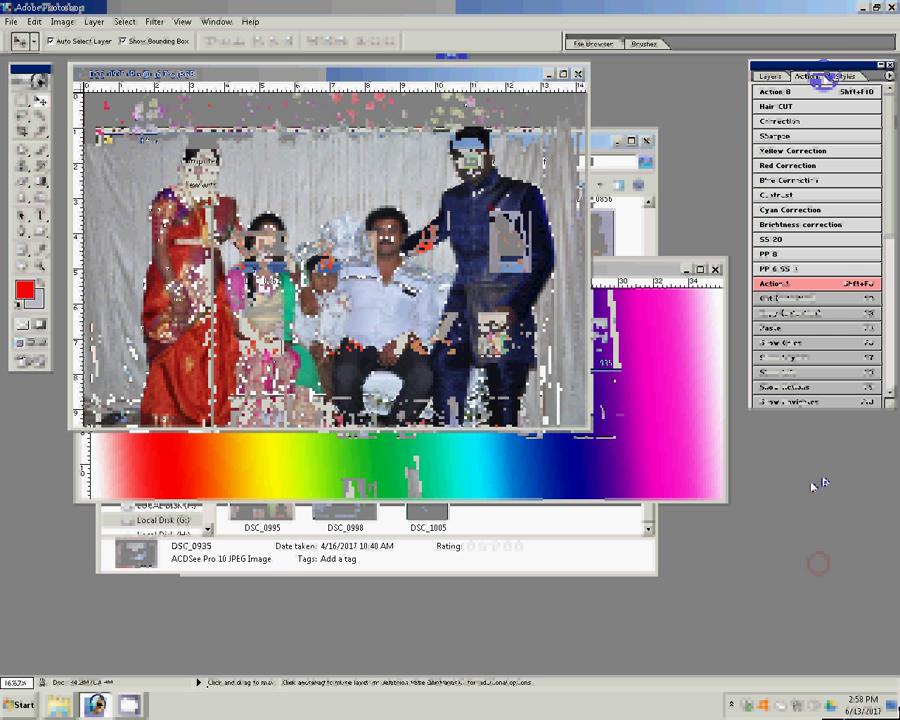
pyautogui.click(797, 121)
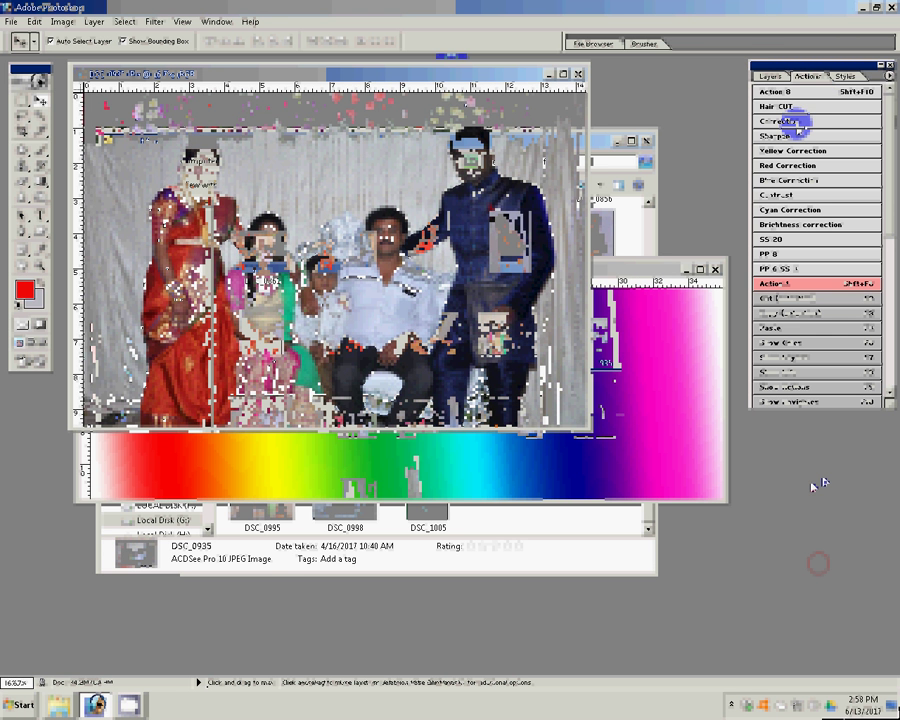
pyautogui.click(833, 94)
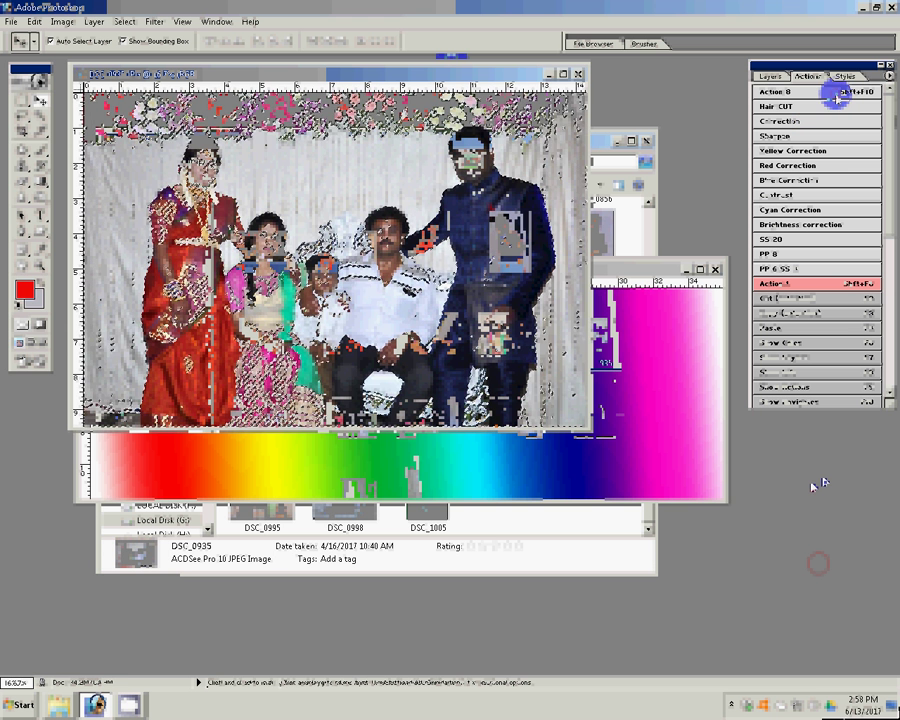
pyautogui.click(315, 214)
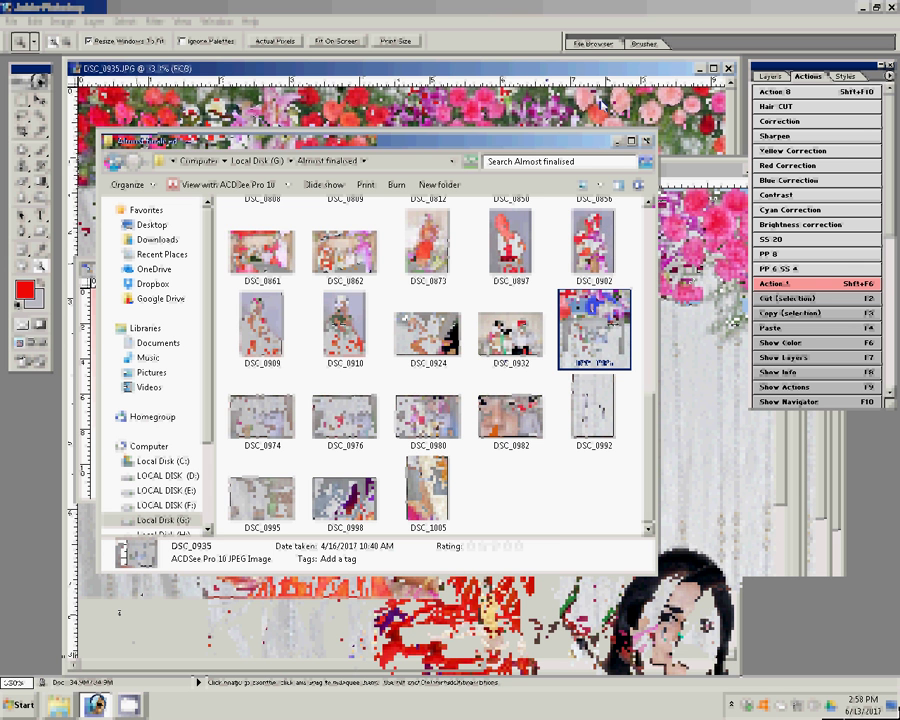
# Scroll to the DSC_0862 photo in the folder and bring it into Photoshop.
pyautogui.scroll(3, 468, 345)
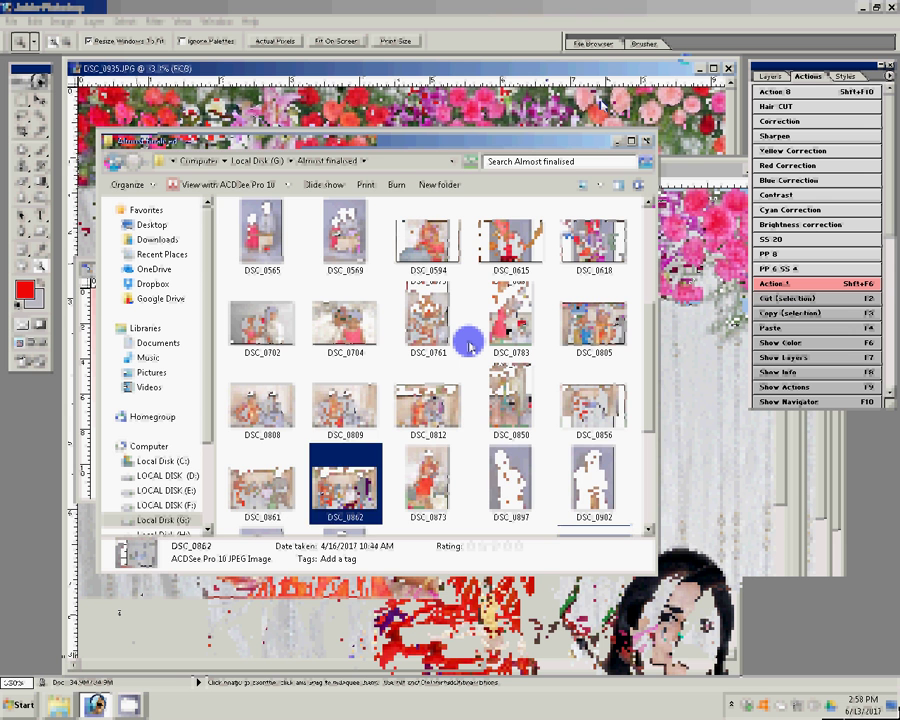
pyautogui.press('Return')
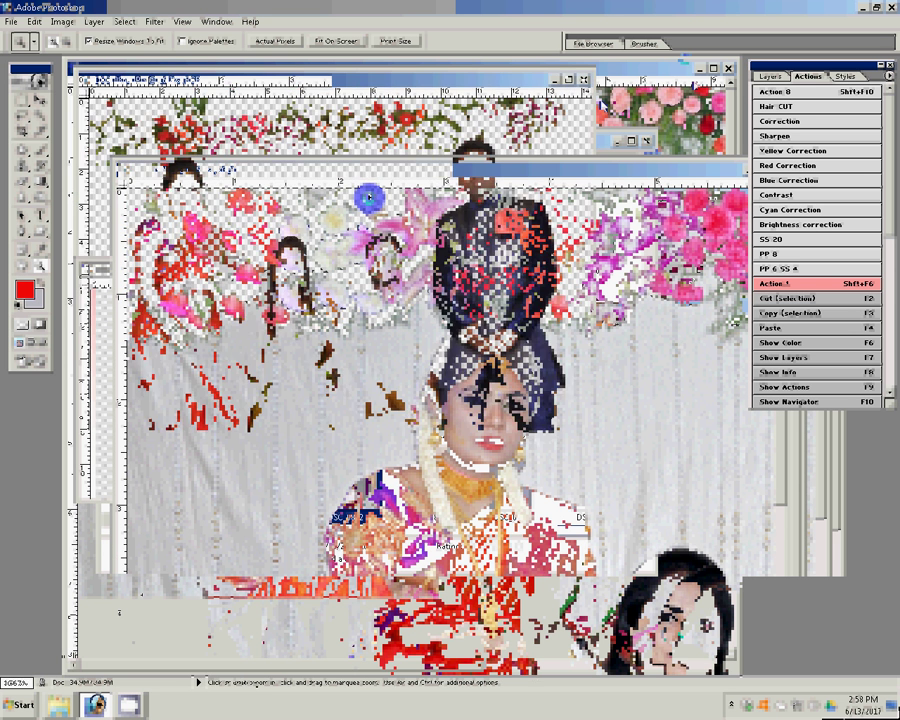
# Colour-correct DSC_0862 and paste a rectangle of the bride's face into DSC_0935.
pyautogui.click(805, 122)
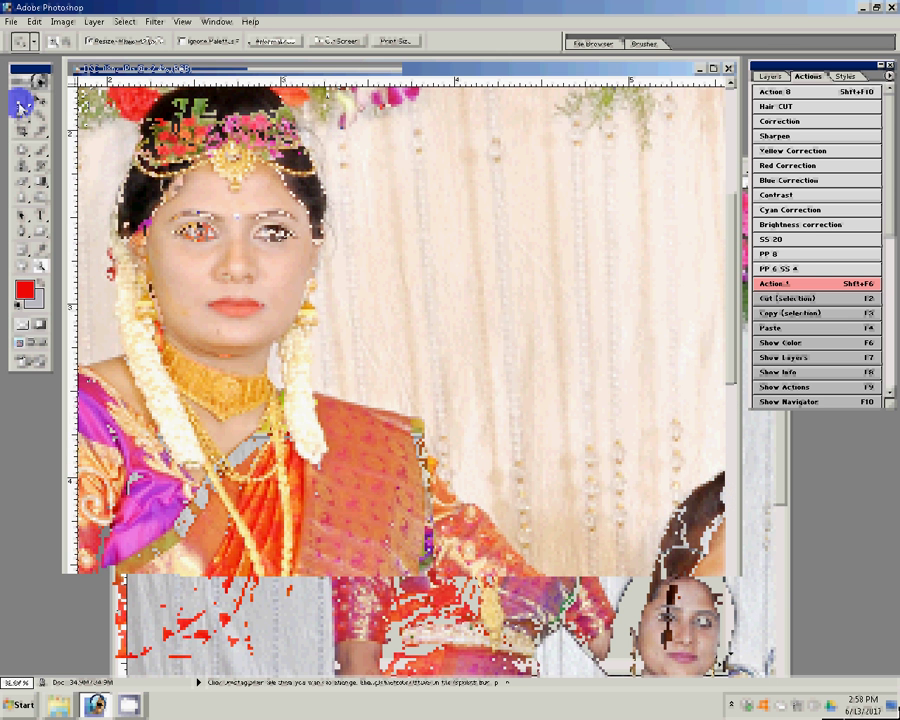
pyautogui.click(22, 101)
pyautogui.moveTo(125, 130); pyautogui.dragTo(335, 333)
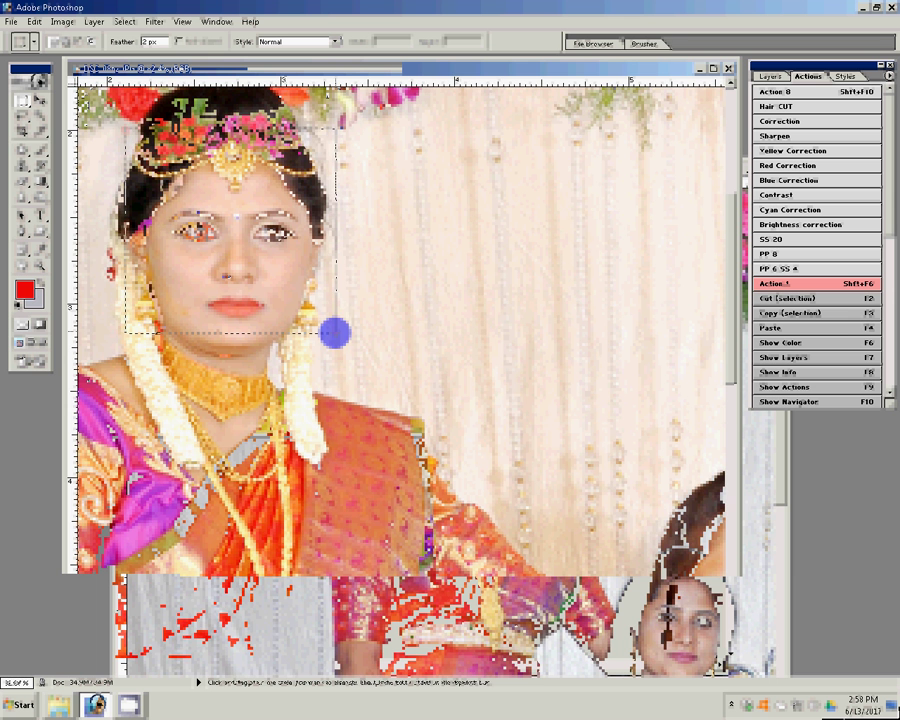
pyautogui.click(650, 44)
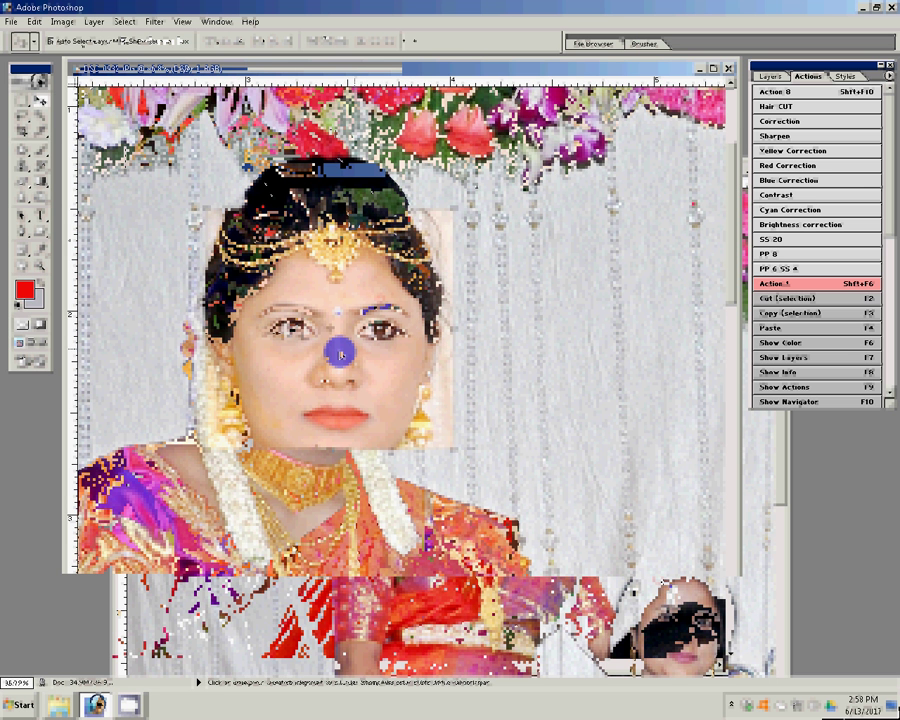
# Erase the Layer 1 patch's hard edges along the hair with a smaller, 100%-opacity eraser.
pyautogui.press('e')
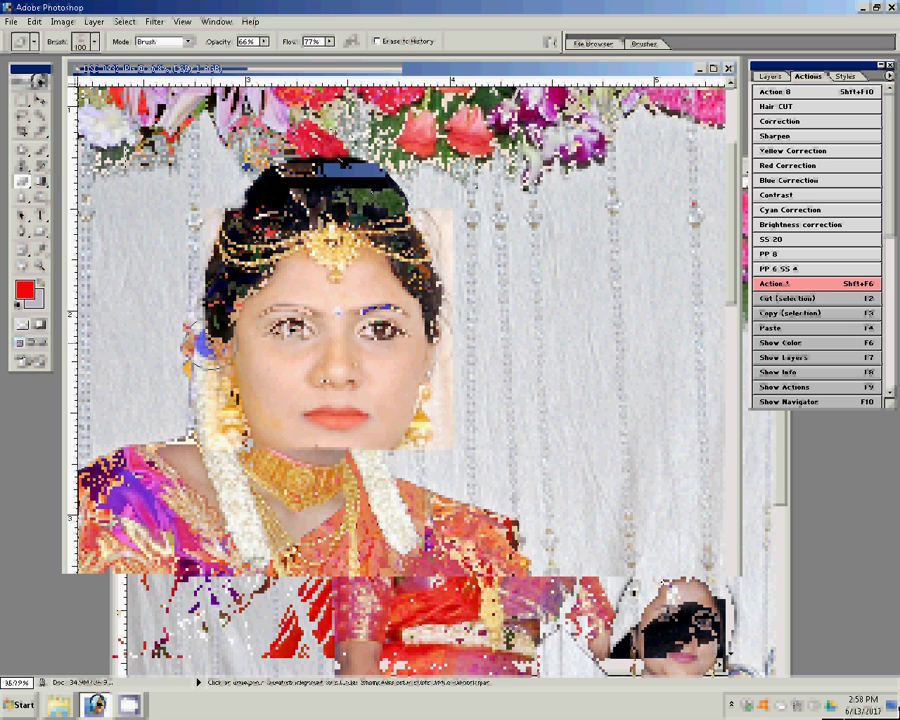
pyautogui.press('[')
pyautogui.press('[')
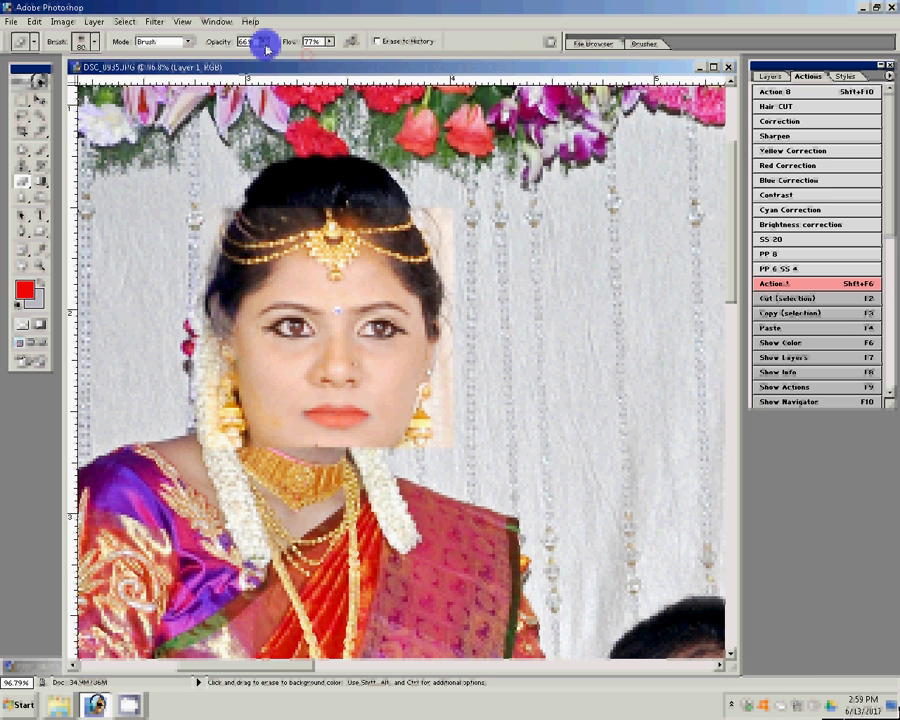
pyautogui.moveTo(265, 44); pyautogui.dragTo(263, 61)
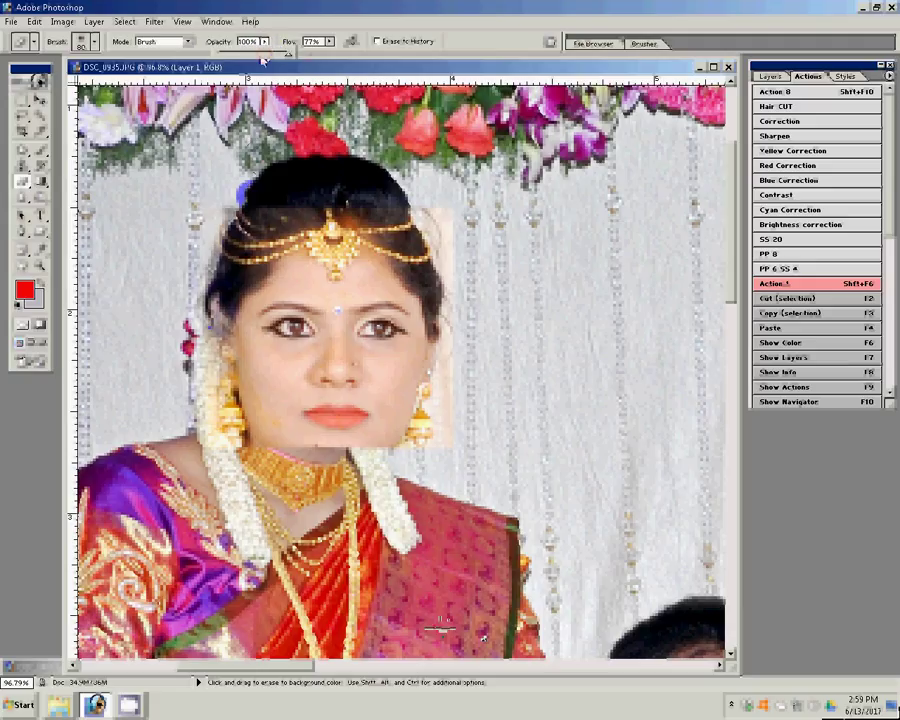
pyautogui.click(199, 318)
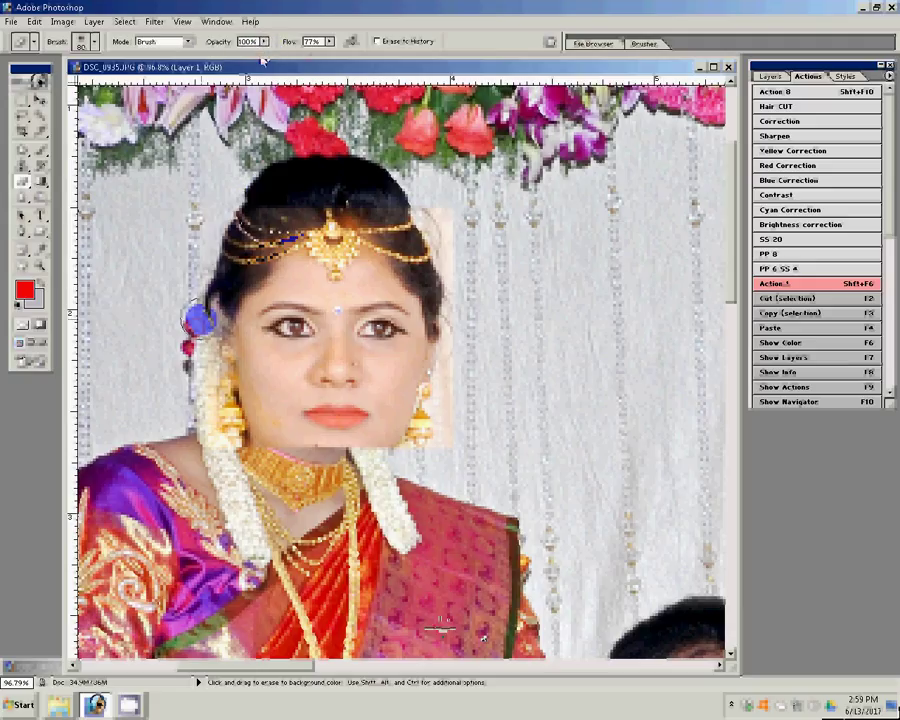
pyautogui.click(421, 252)
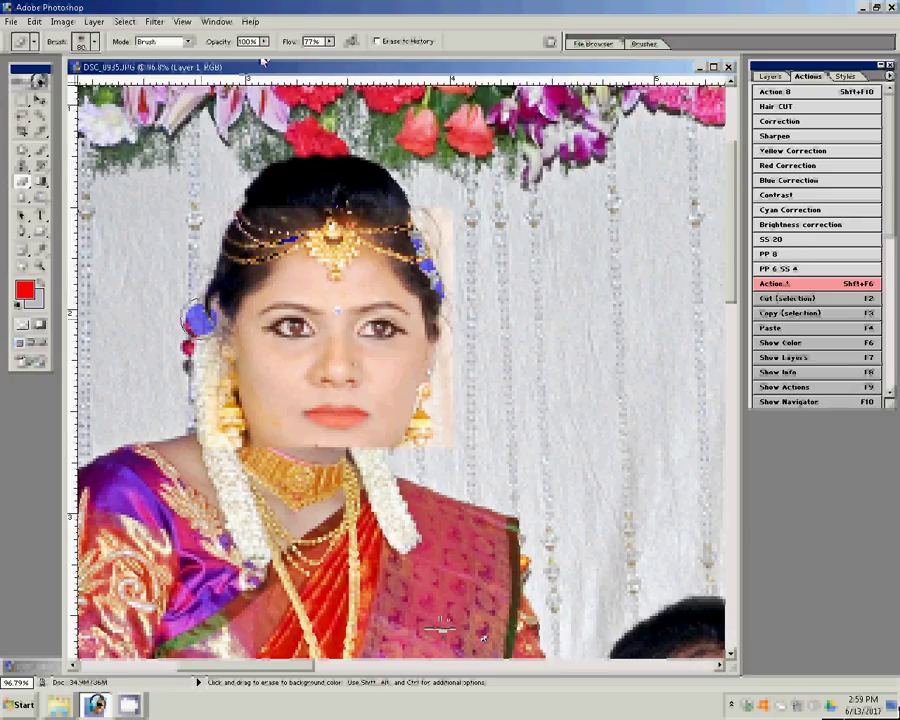
pyautogui.moveTo(421, 262); pyautogui.dragTo(428, 455)
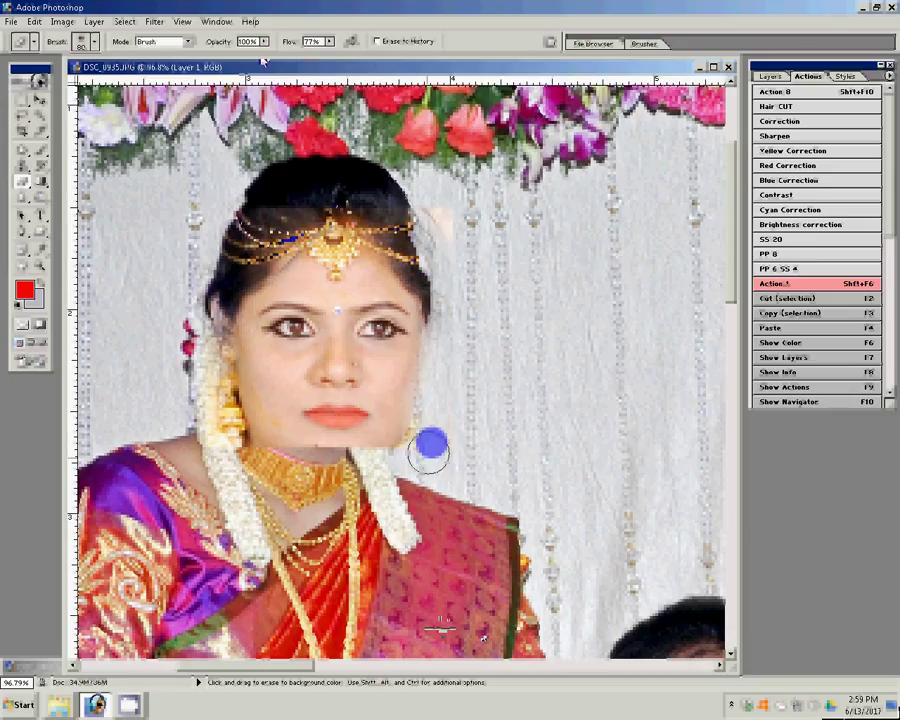
pyautogui.click(430, 195)
pyautogui.click(188, 297)
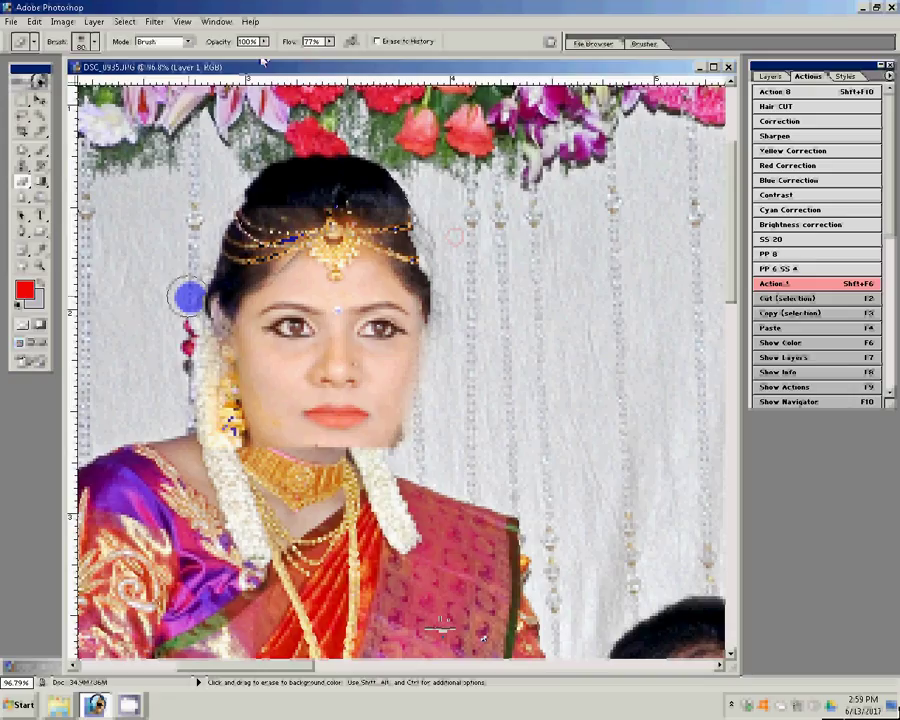
pyautogui.hotkey('ctrl', 'z')
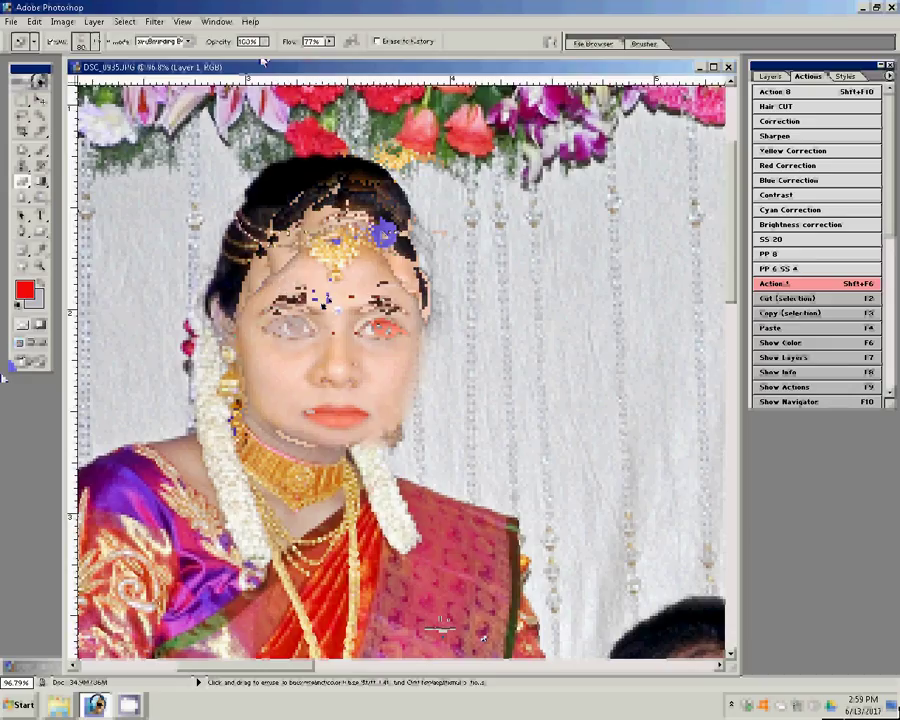
pyautogui.press('v')
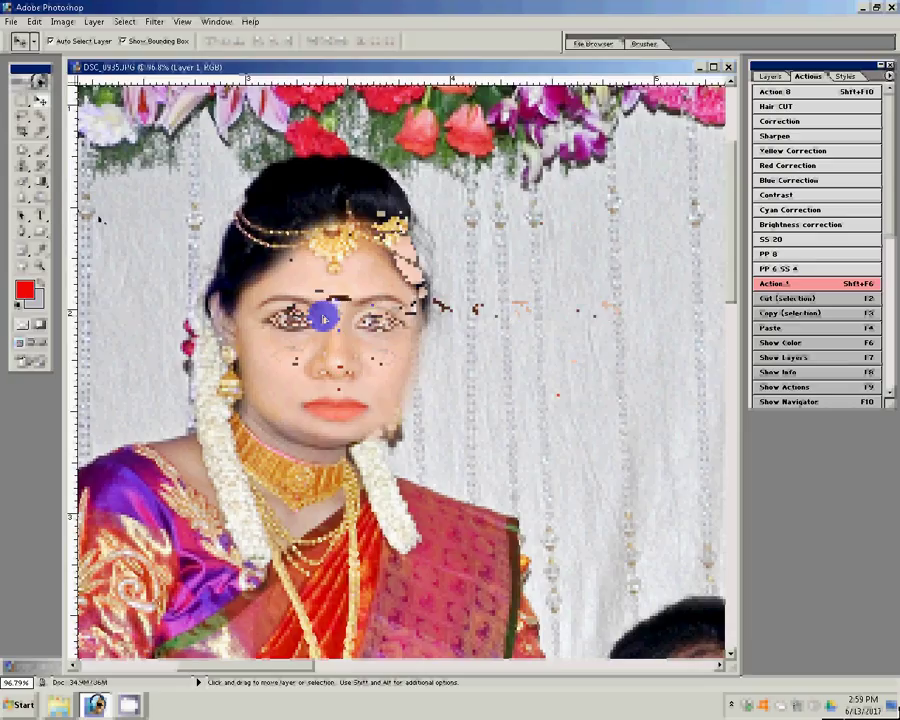
# Lasso the bride's eyes and copy them onto a new Layer 2.
pyautogui.press('l')
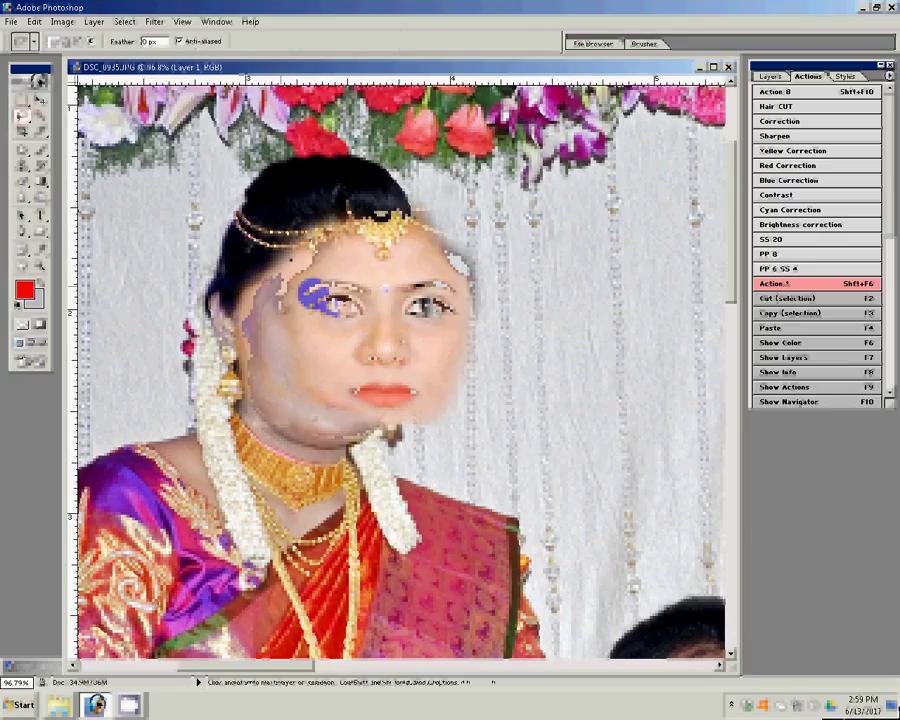
pyautogui.moveTo(313, 296); pyautogui.dragTo(453, 331)
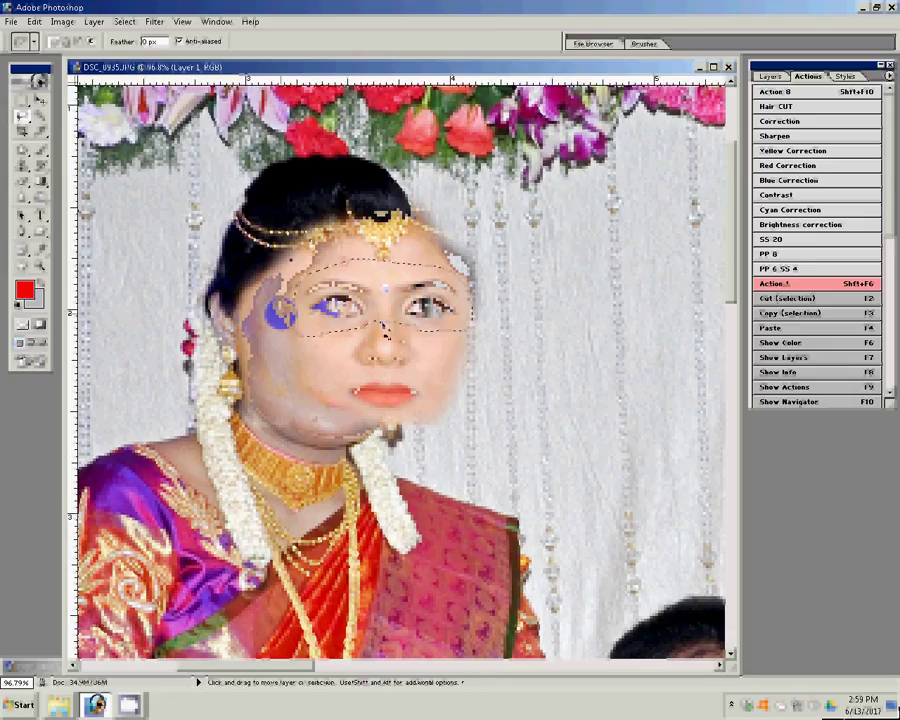
pyautogui.click(799, 119)
pyautogui.click(773, 76)
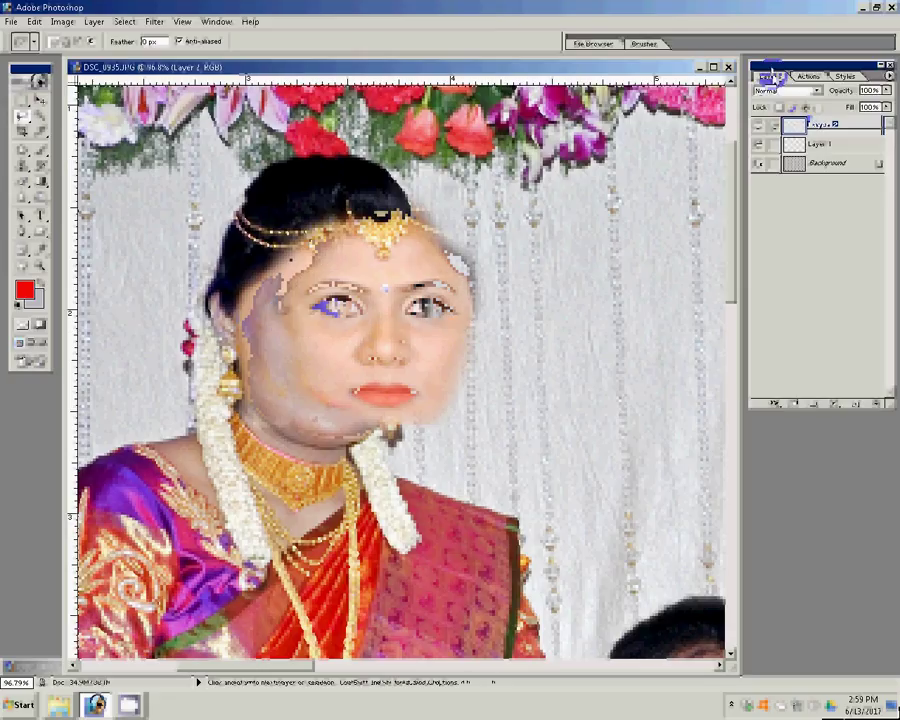
# Nudge the Layer 2 eye patch right and up into place.
pyautogui.press('v')
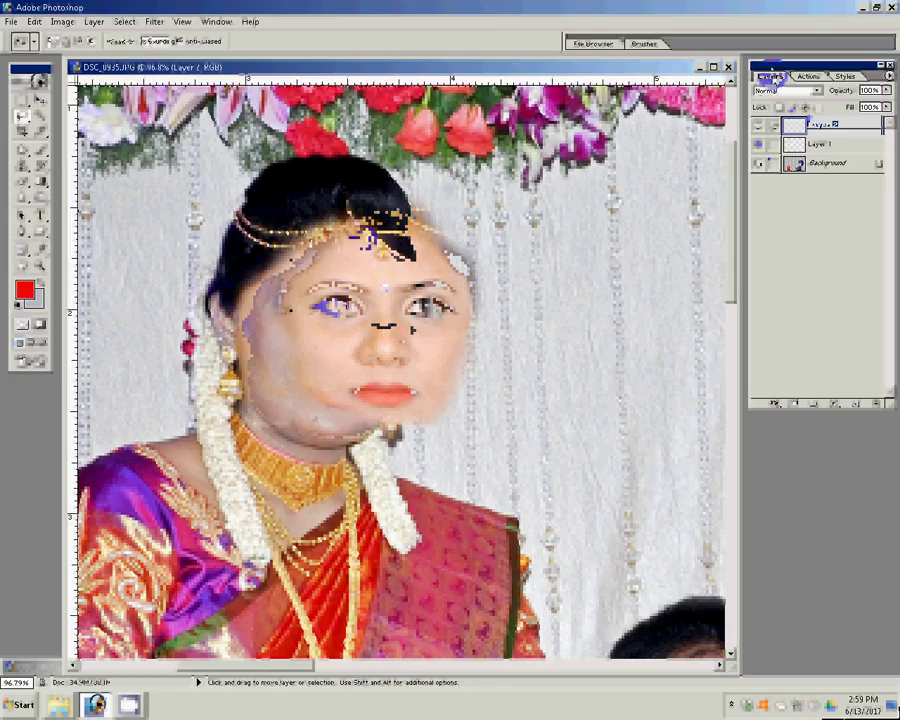
pyautogui.hotkey('shift', 'Right')
pyautogui.hotkey('shift', 'Right')
pyautogui.hotkey('shift', 'Right')
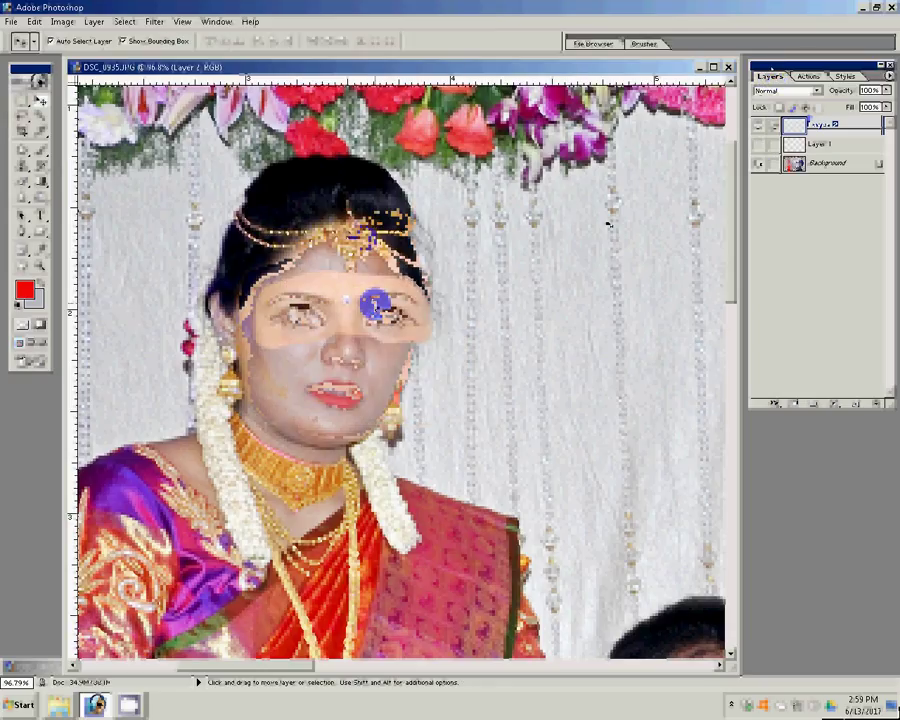
pyautogui.hotkey('ctrl', 'b')
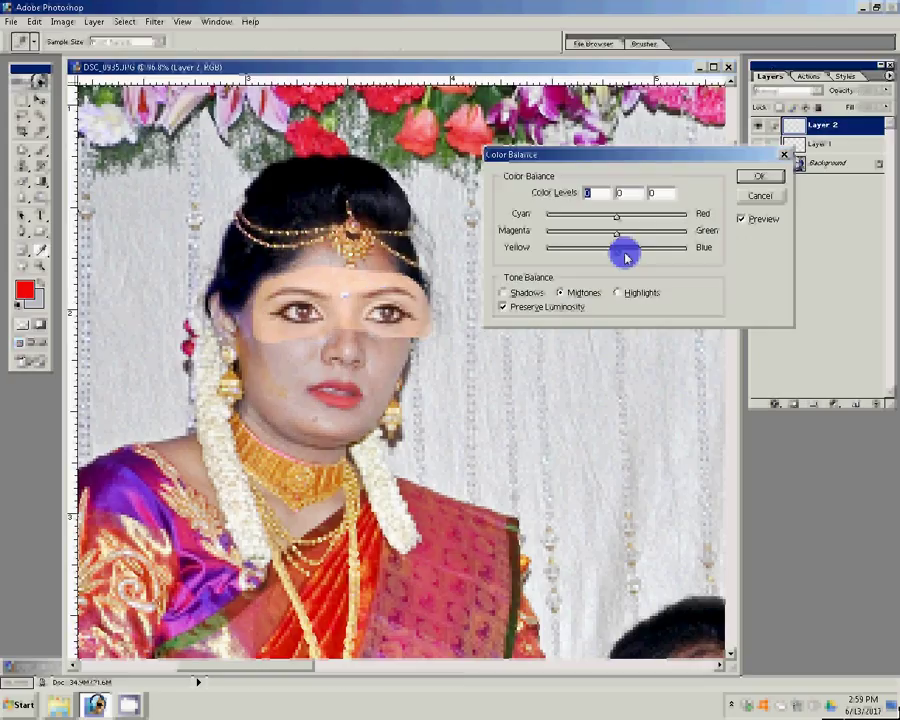
# Shift Layer 2's midtones toward cyan, set Yellow/Blue to +26, and apply Color Balance.
pyautogui.write('45')
pyautogui.press('Tab')
pyautogui.press('Tab')
pyautogui.moveTo(615, 215); pyautogui.dragTo(580, 224)
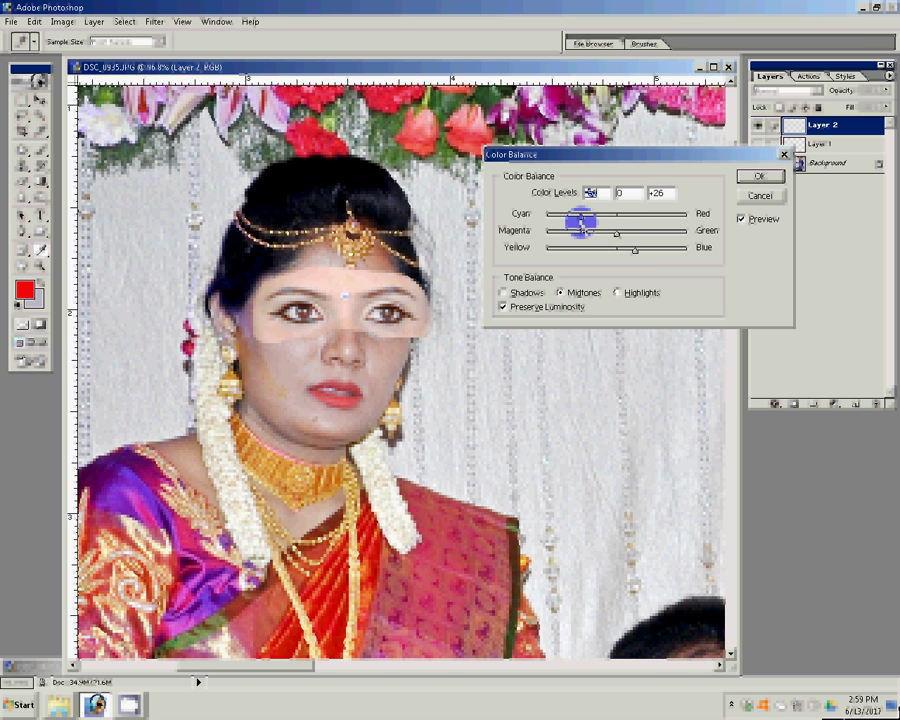
pyautogui.click(759, 176)
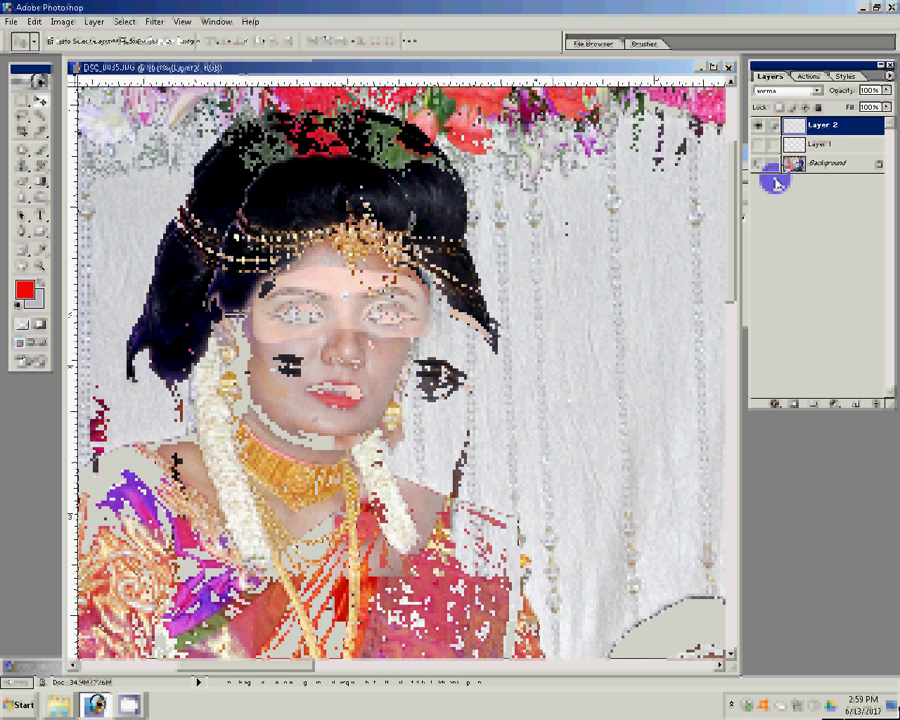
# Erase the eye patch edges at the left eyebrow, right eye and nose with a size-30 eraser.
pyautogui.press('b')
pyautogui.press('[')
pyautogui.press('[')
pyautogui.press('[')
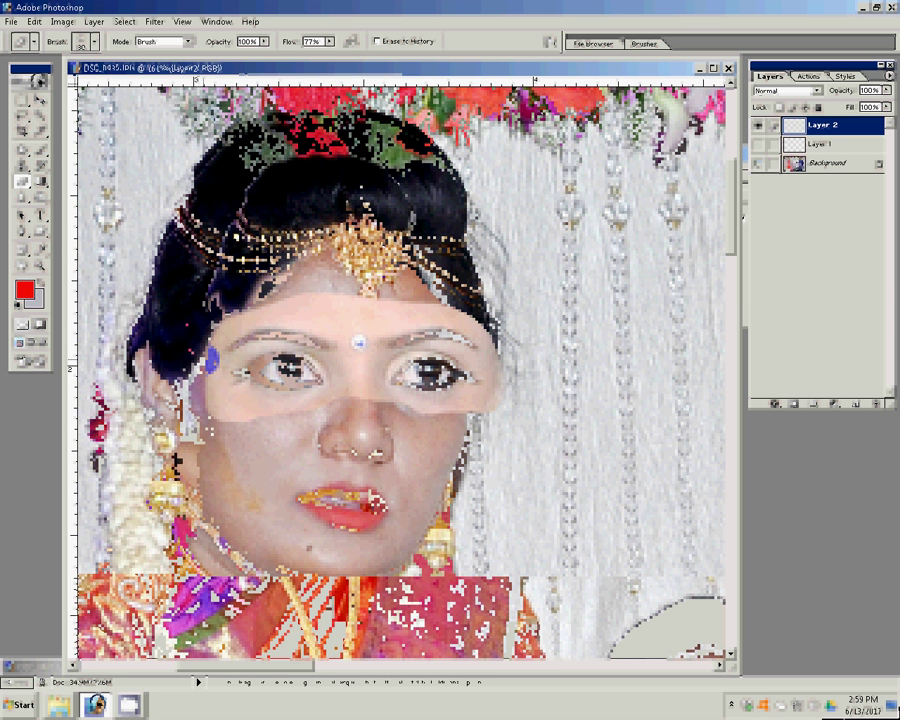
pyautogui.moveTo(293, 327); pyautogui.dragTo(330, 339)
pyautogui.moveTo(468, 318); pyautogui.dragTo(432, 342)
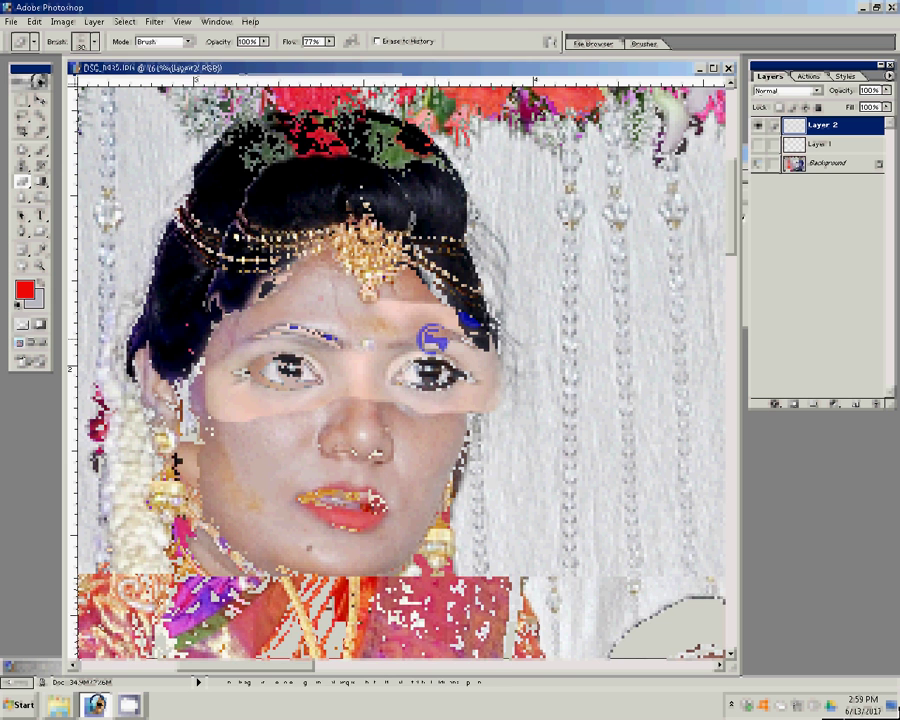
pyautogui.click(366, 402)
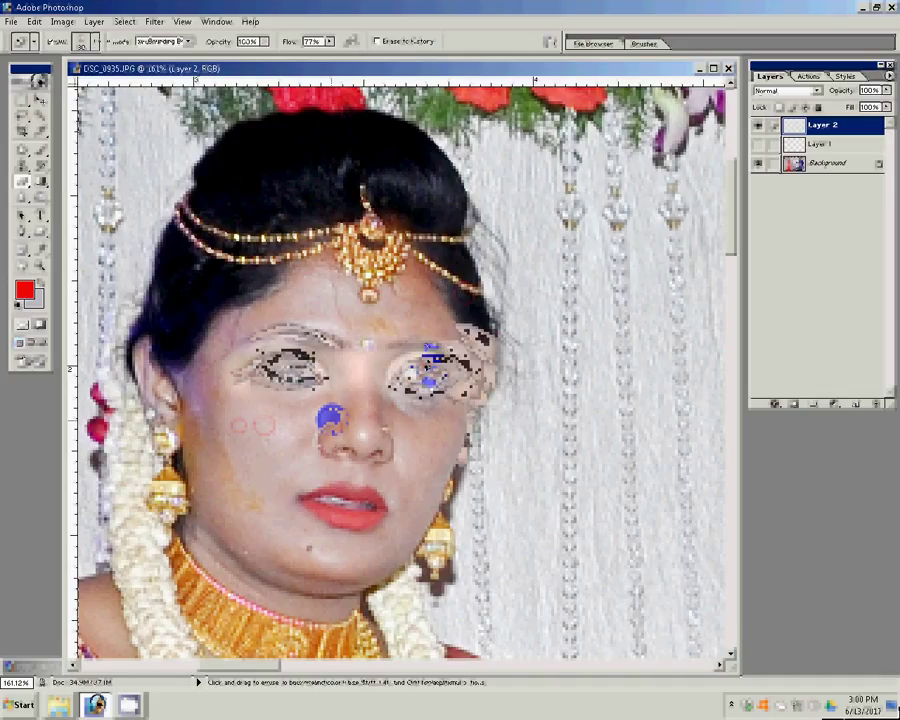
# Copy a rectangle around the bride's left eye onto a new Layer 3.
pyautogui.press('m')
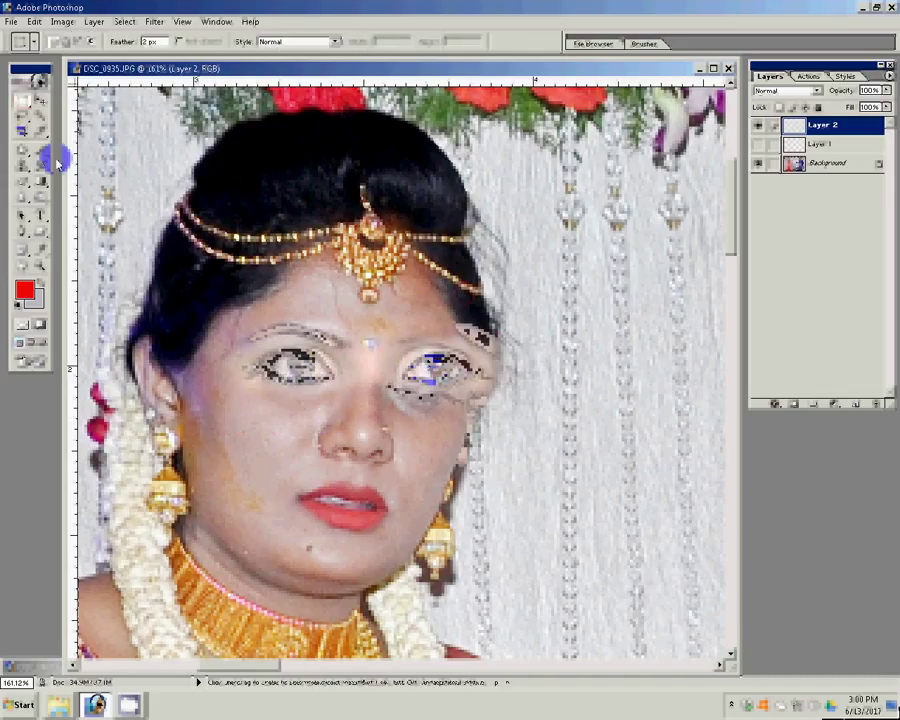
pyautogui.moveTo(250, 285); pyautogui.dragTo(376, 414)
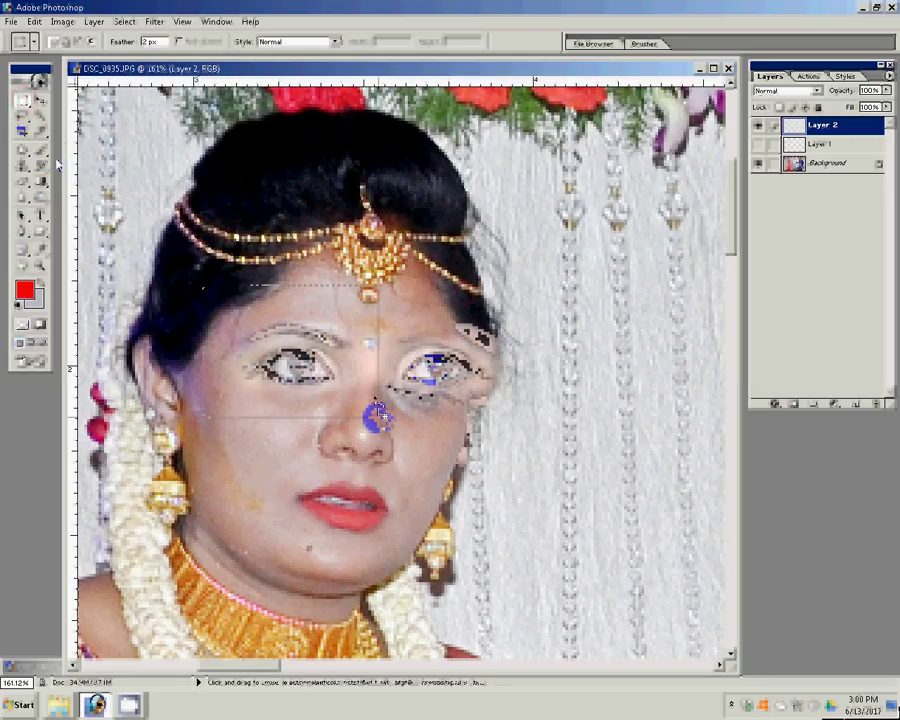
pyautogui.hotkey('ctrl', 'j')
pyautogui.click(758, 143)
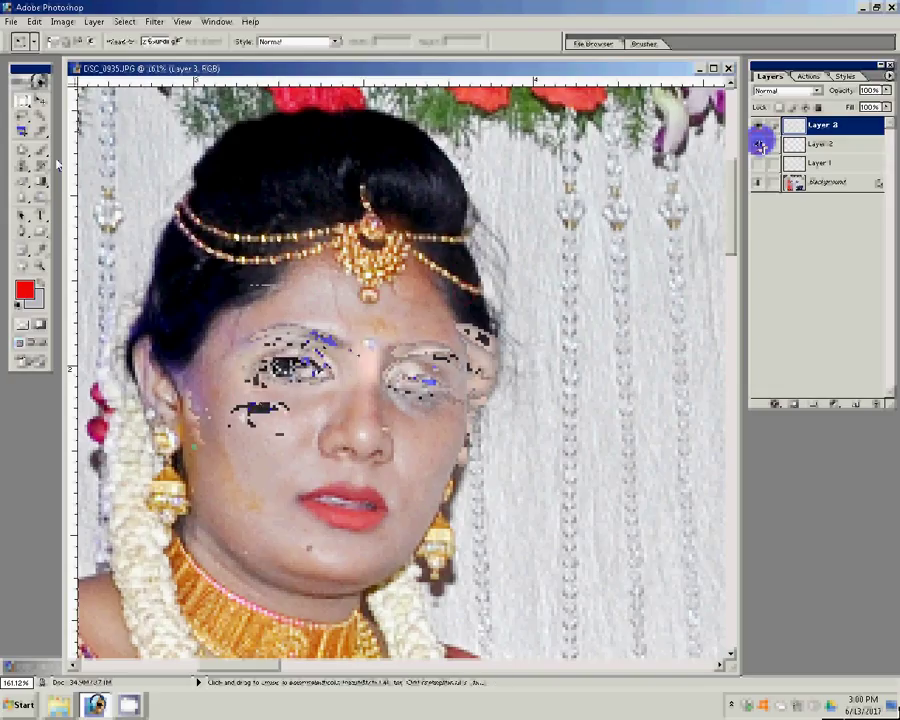
# Erase the skin around the copied eye with the Background Eraser.
pyautogui.press('e')
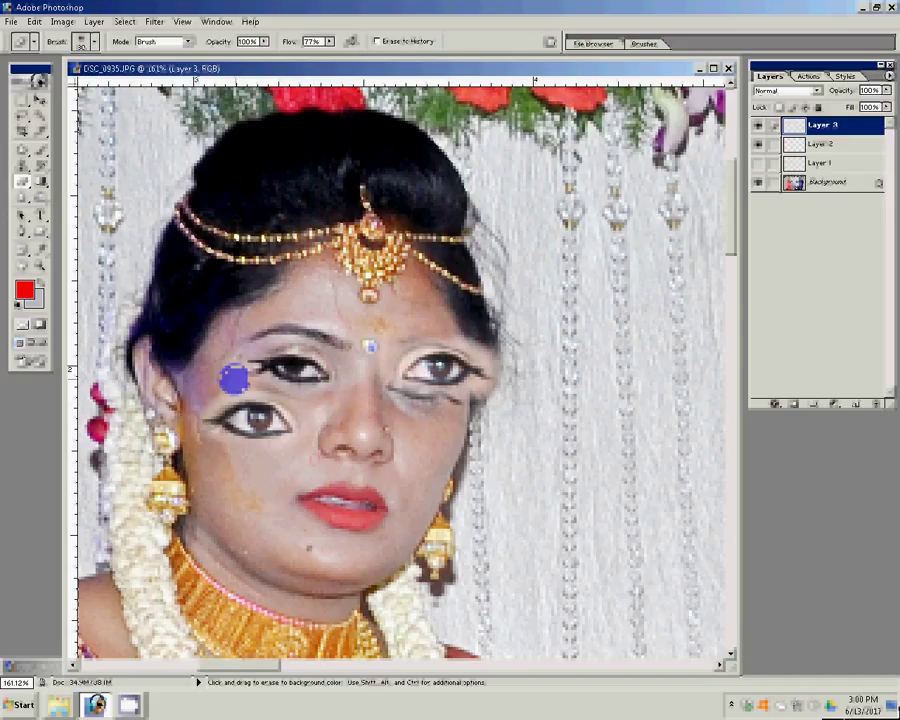
pyautogui.hotkey('shift', 'e')
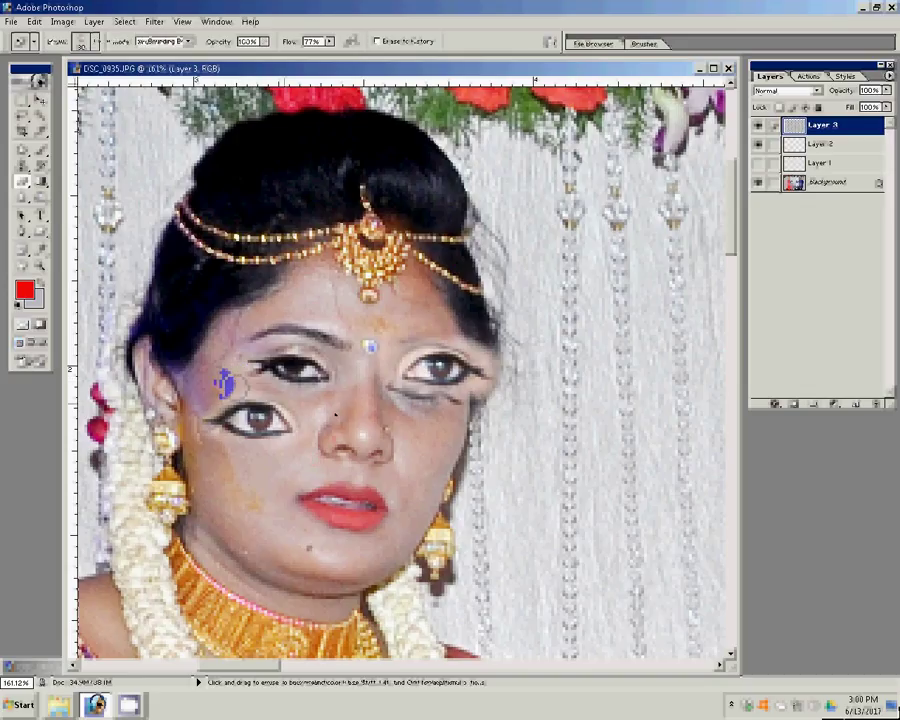
pyautogui.moveTo(212, 420); pyautogui.dragTo(285, 425)
pyautogui.moveTo(255, 360); pyautogui.dragTo(310, 370)
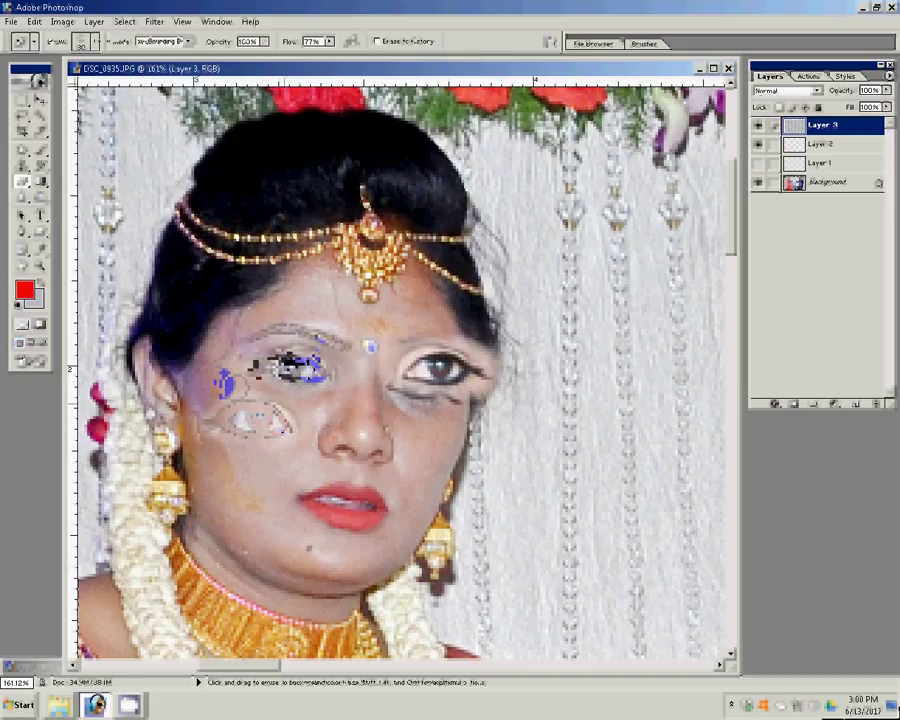
# Move the copied eye up into the bride's left eye socket.
pyautogui.press('v')
pyautogui.moveTo(268, 418); pyautogui.dragTo(310, 363)
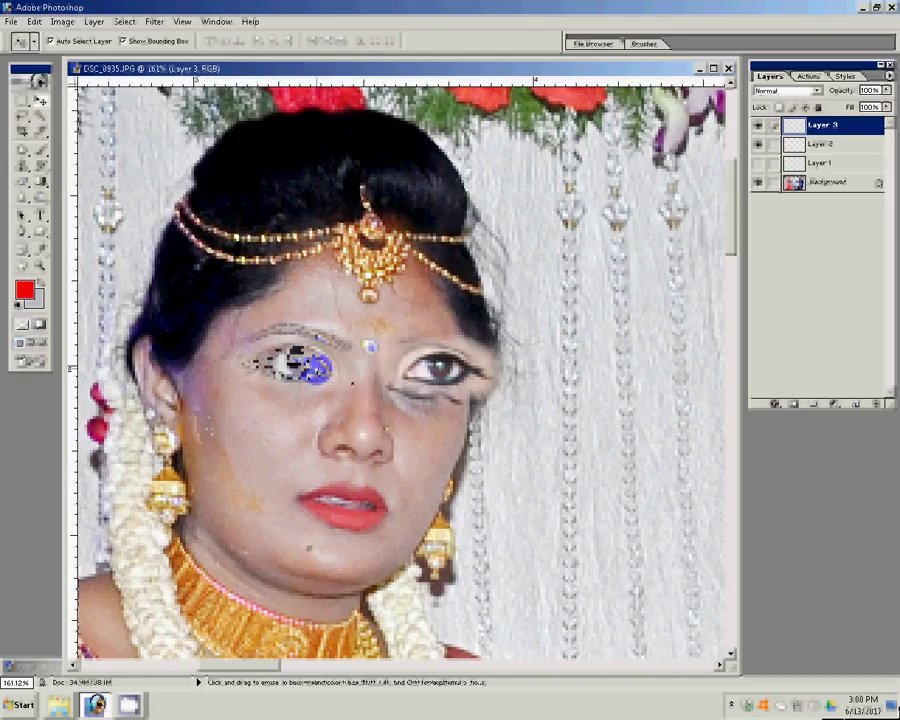
pyautogui.press('l')
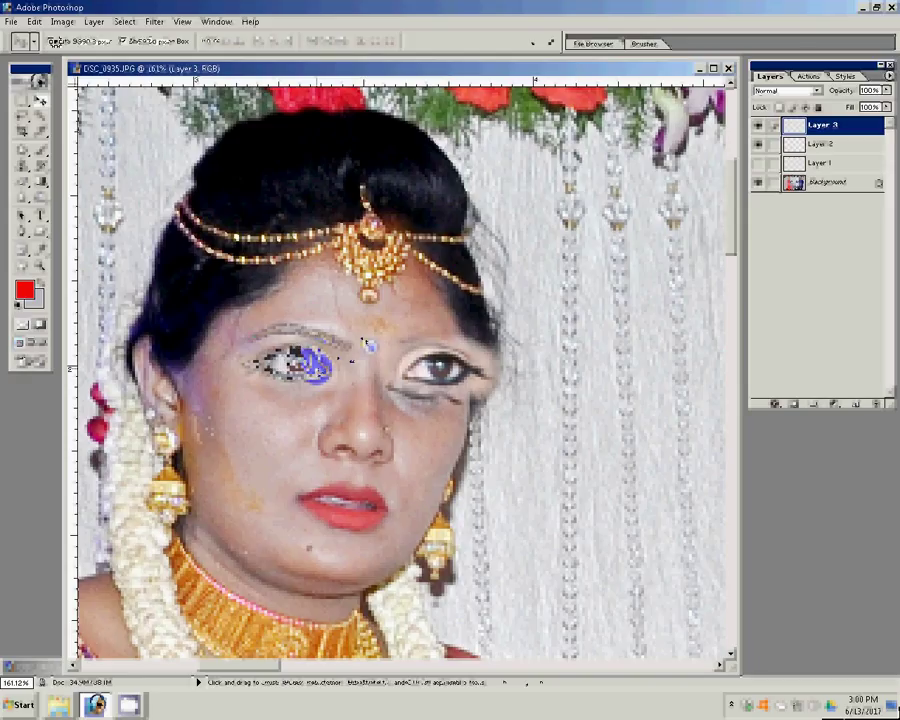
pyautogui.hotkey('ctrl', 't')
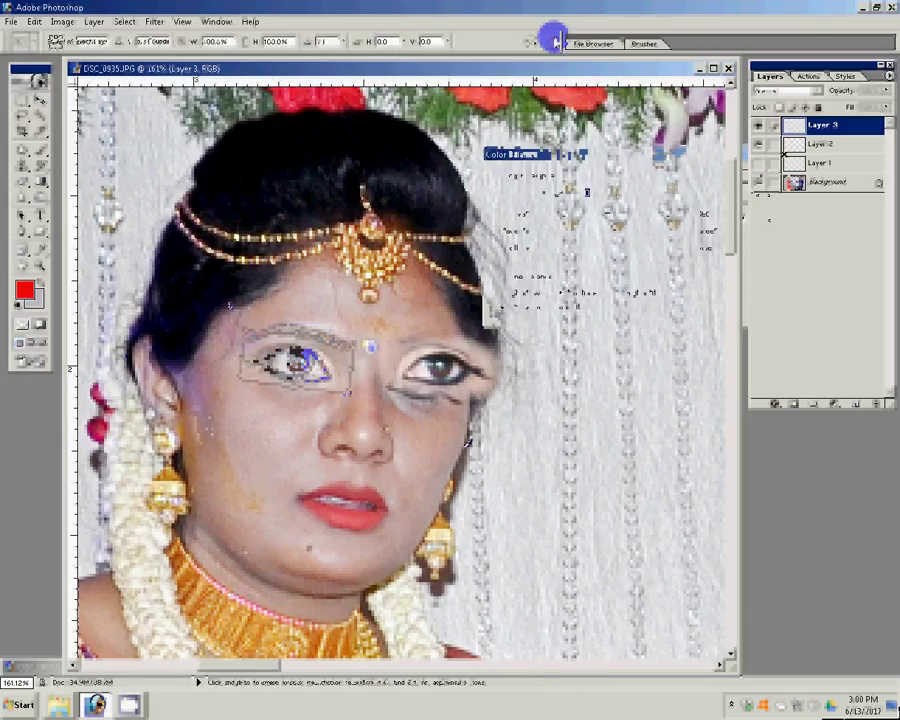
# Commit the eye placement and shift its midtones +23 toward blue in Color Balance.
pyautogui.press('Return')
pyautogui.hotkey('ctrl', 'b')
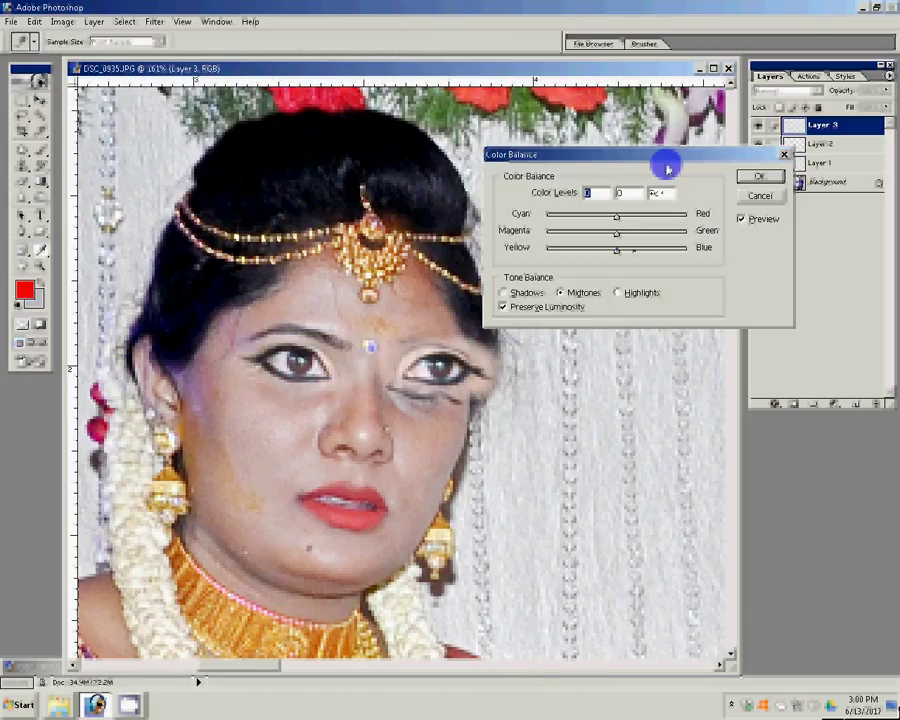
pyautogui.click(633, 248)
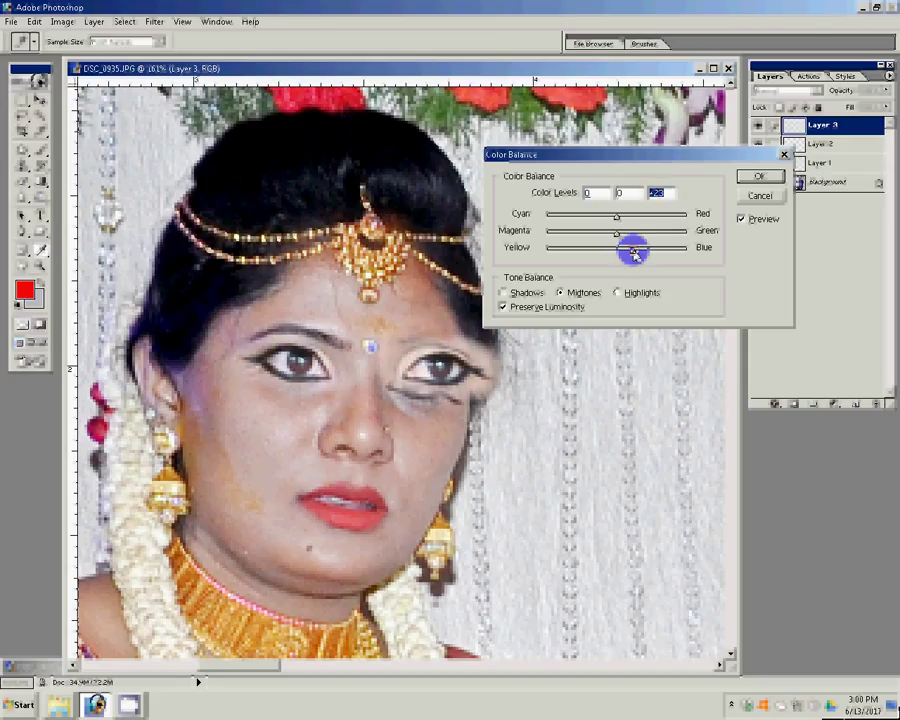
pyautogui.click(762, 177)
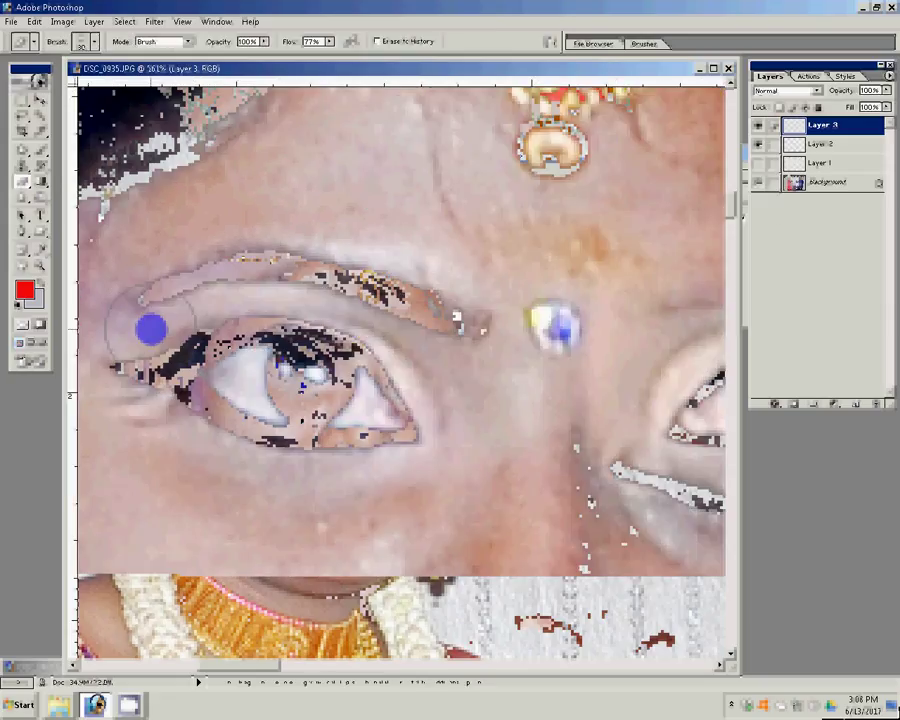
pyautogui.press('[')
pyautogui.press('[')
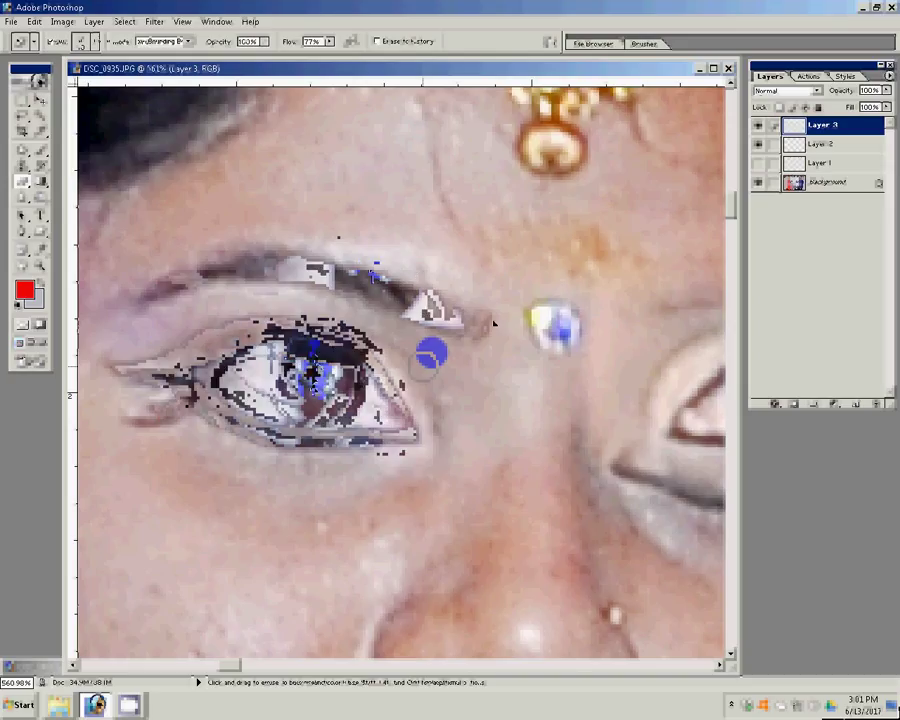
# Rotate the eye copy about -3.4 degrees and shift it down and left.
pyautogui.hotkey('ctrl', 't')
pyautogui.moveTo(538, 281); pyautogui.dragTo(538, 282)
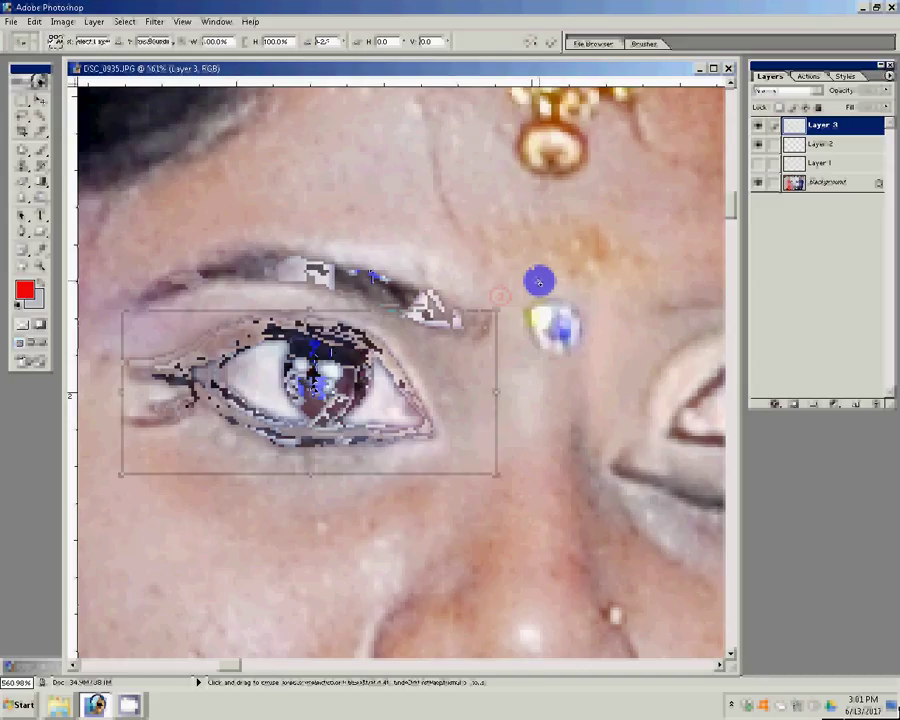
pyautogui.moveTo(538, 281); pyautogui.dragTo(537, 281)
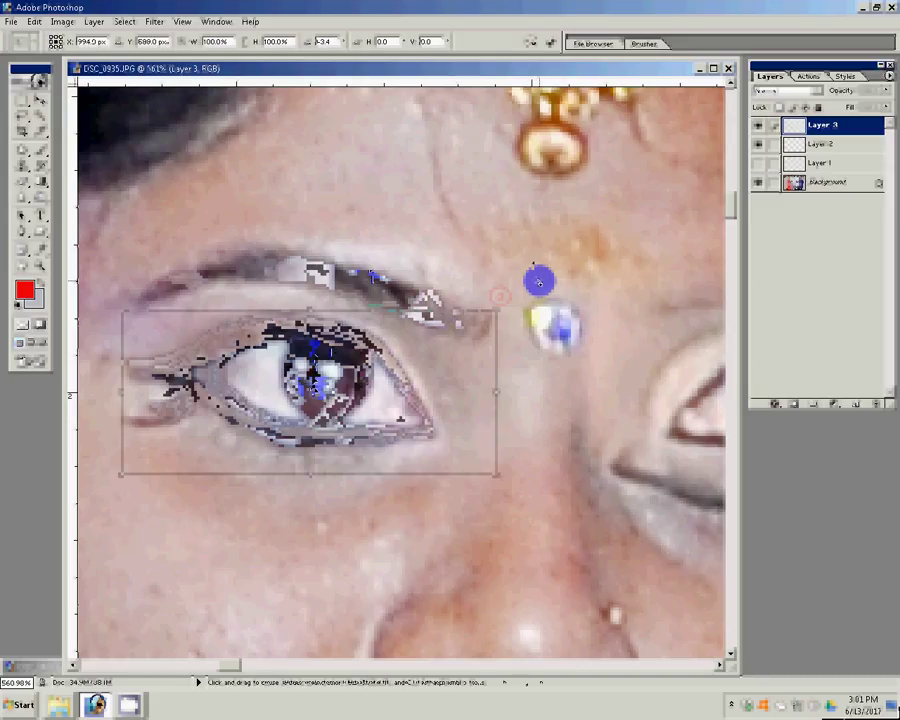
pyautogui.moveTo(266, 371); pyautogui.dragTo(268, 375)
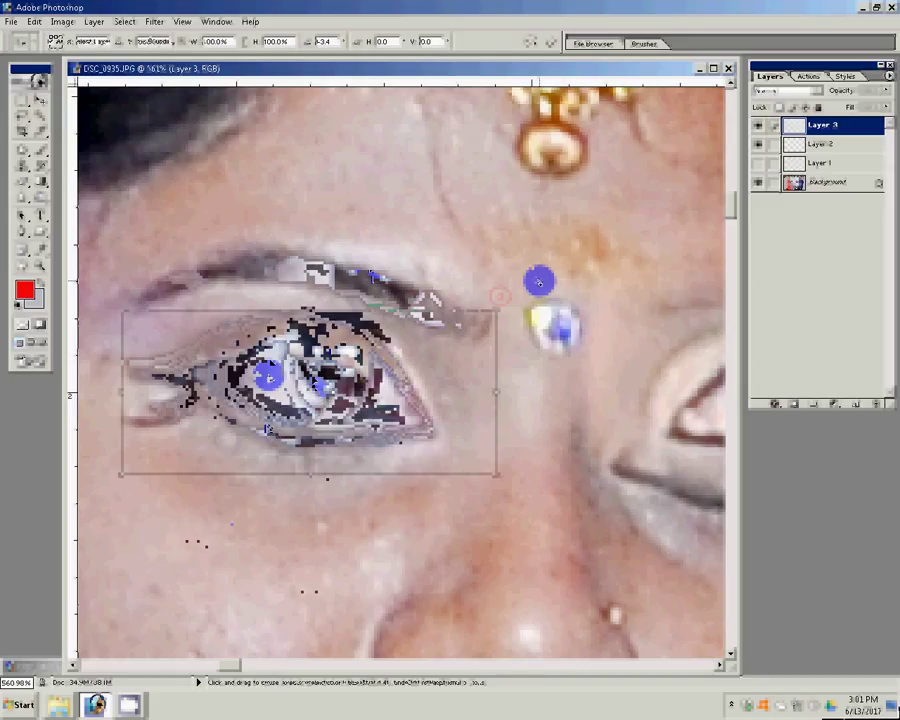
pyautogui.press('Return')
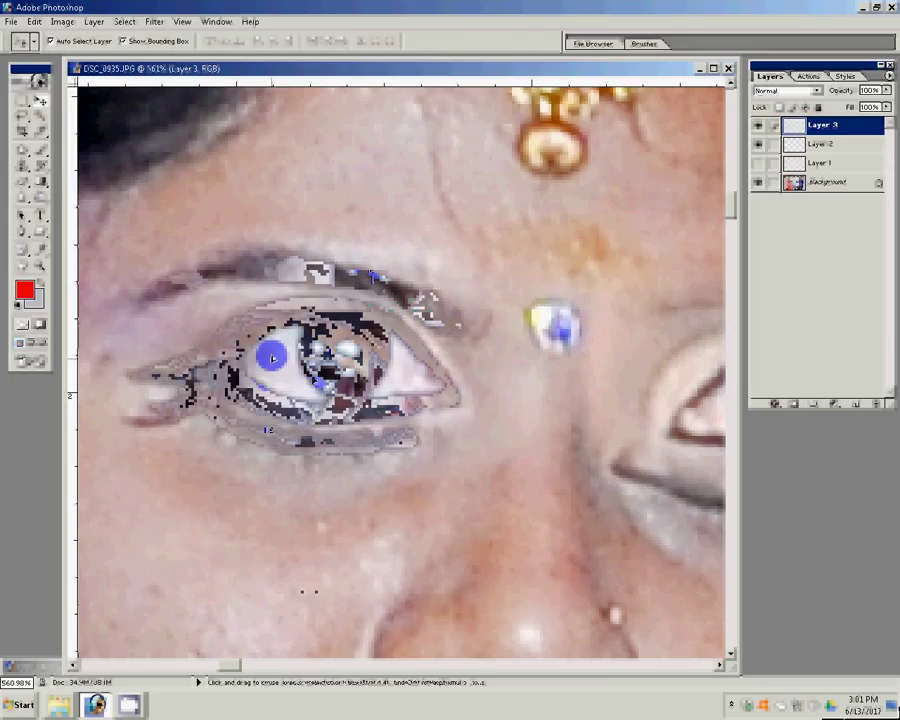
pyautogui.moveTo(271, 358); pyautogui.dragTo(222, 405)
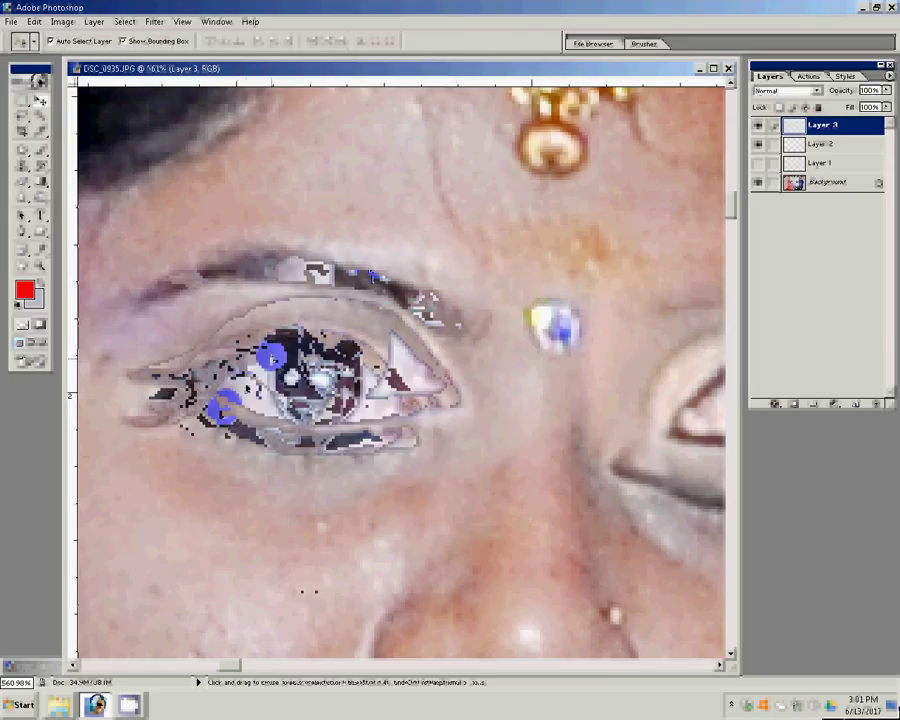
pyautogui.moveTo(271, 357); pyautogui.dragTo(246, 386)
# Erase the smeared excess from the eye overlay and darken the outer-corner eyeliner.
pyautogui.press('e')
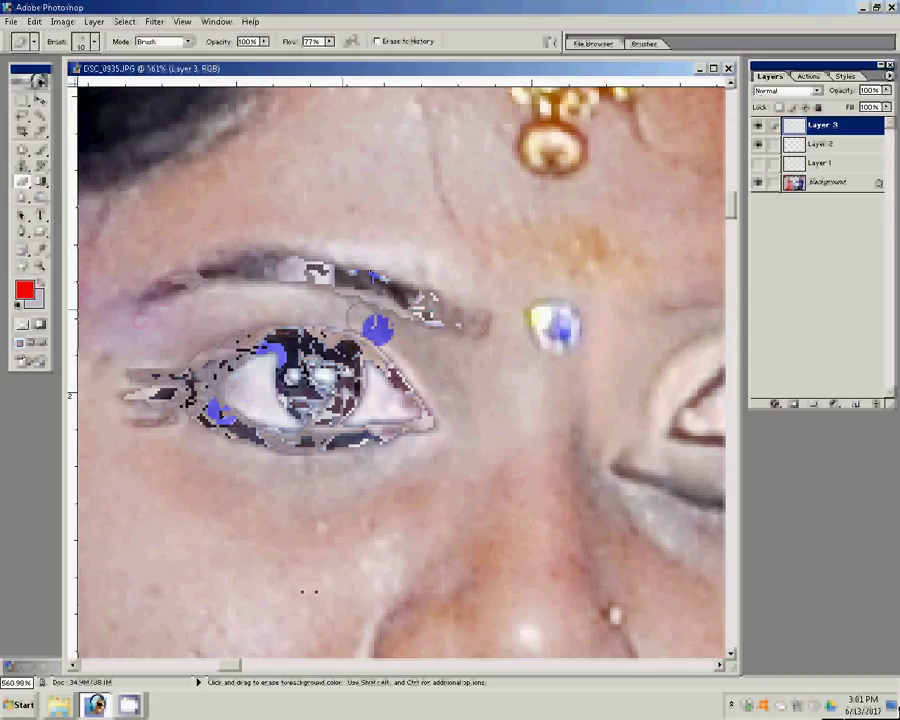
pyautogui.click(456, 388)
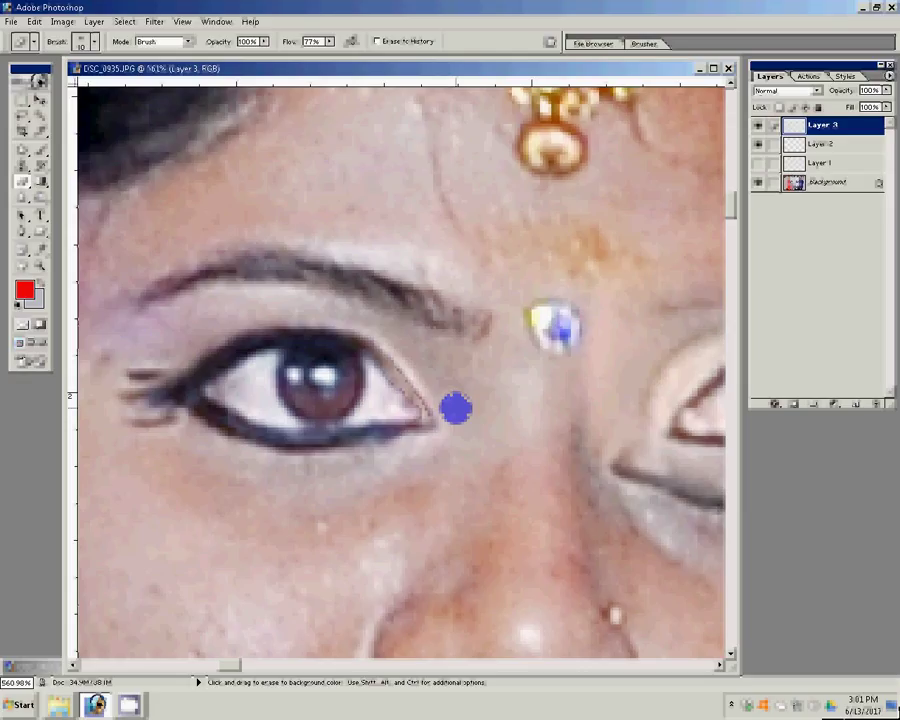
pyautogui.hotkey('ctrl', 'z')
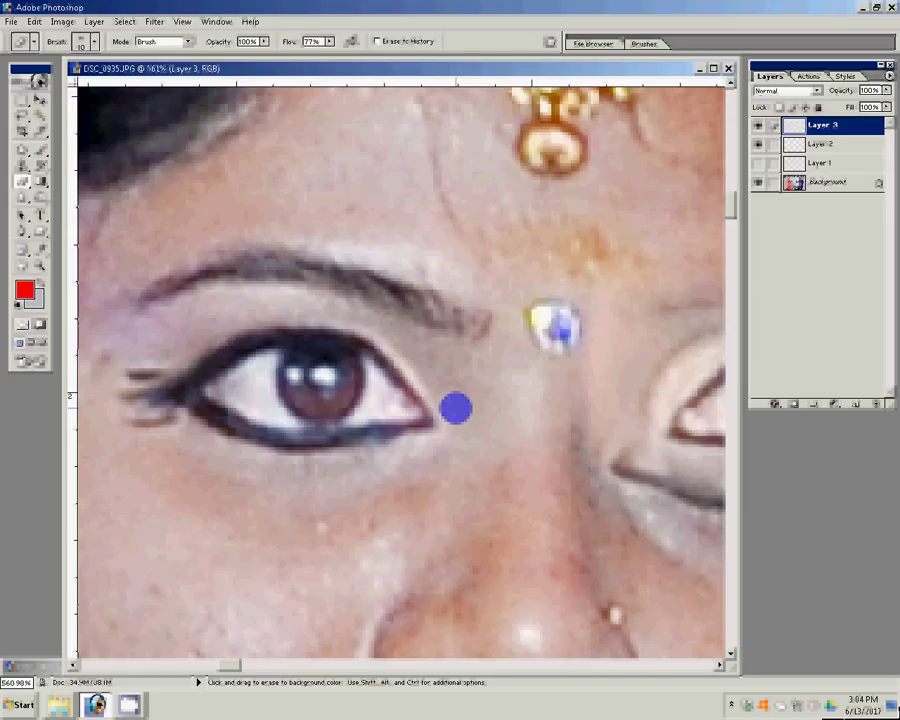
# Reposition the Layer 2 eye patch and erase stray overlay above and below the eye.
pyautogui.click(354, 323)
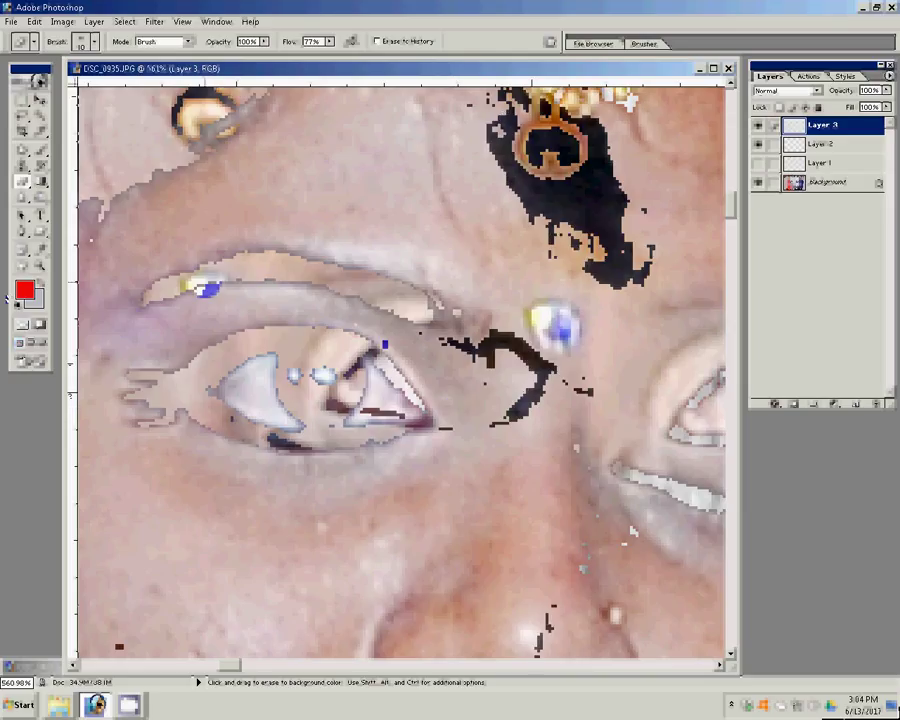
pyautogui.press('v')
pyautogui.moveTo(384, 345)
pyautogui.mouseDown()
pyautogui.moveTo(452, 360)
pyautogui.moveTo(412, 358)
pyautogui.mouseUp()
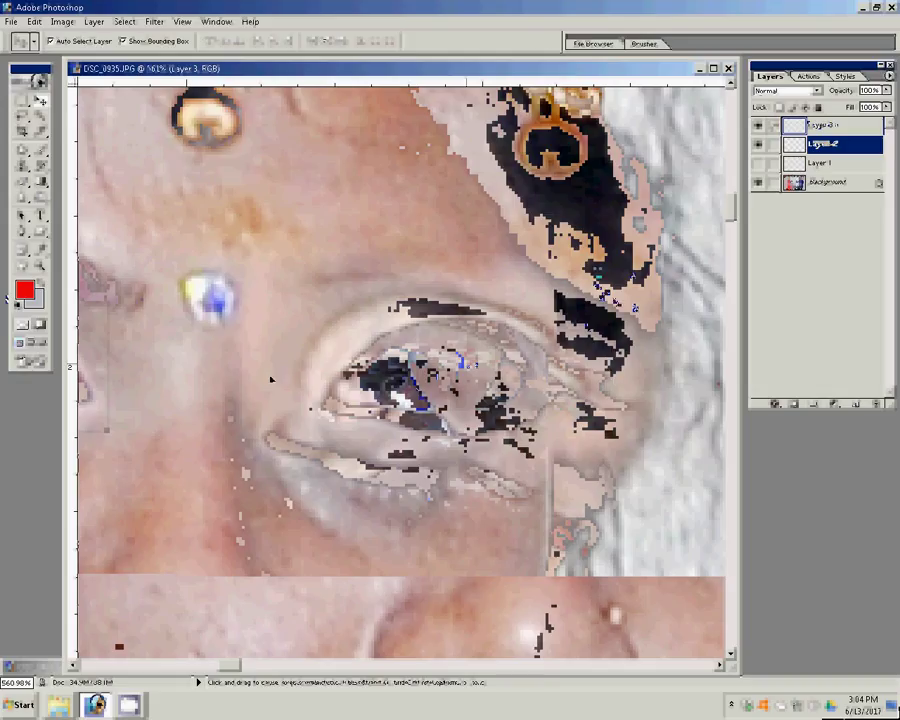
pyautogui.press('e')
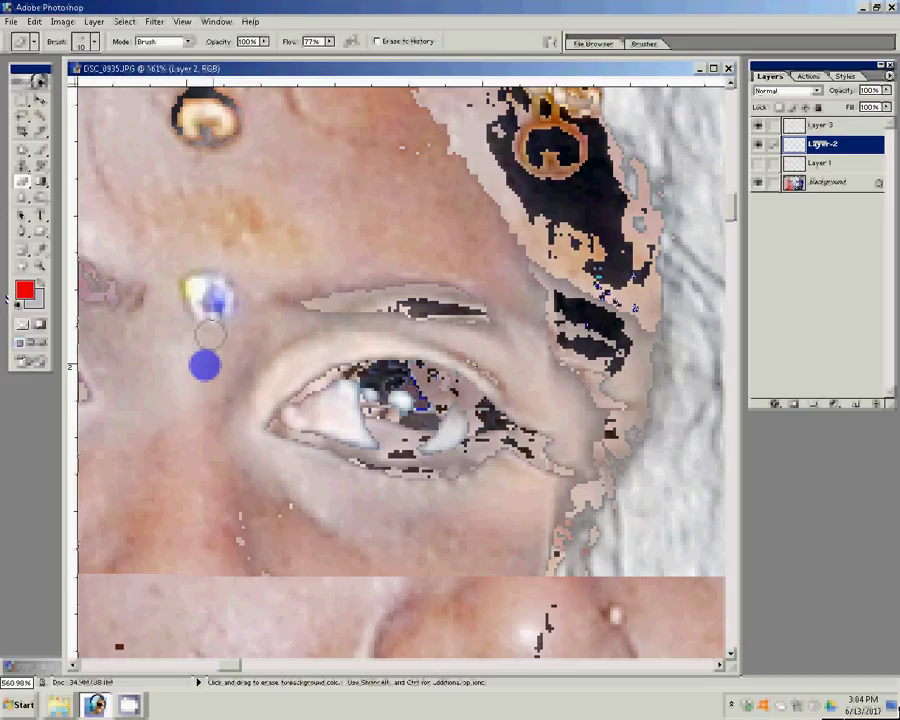
pyautogui.moveTo(402, 320); pyautogui.dragTo(292, 312)
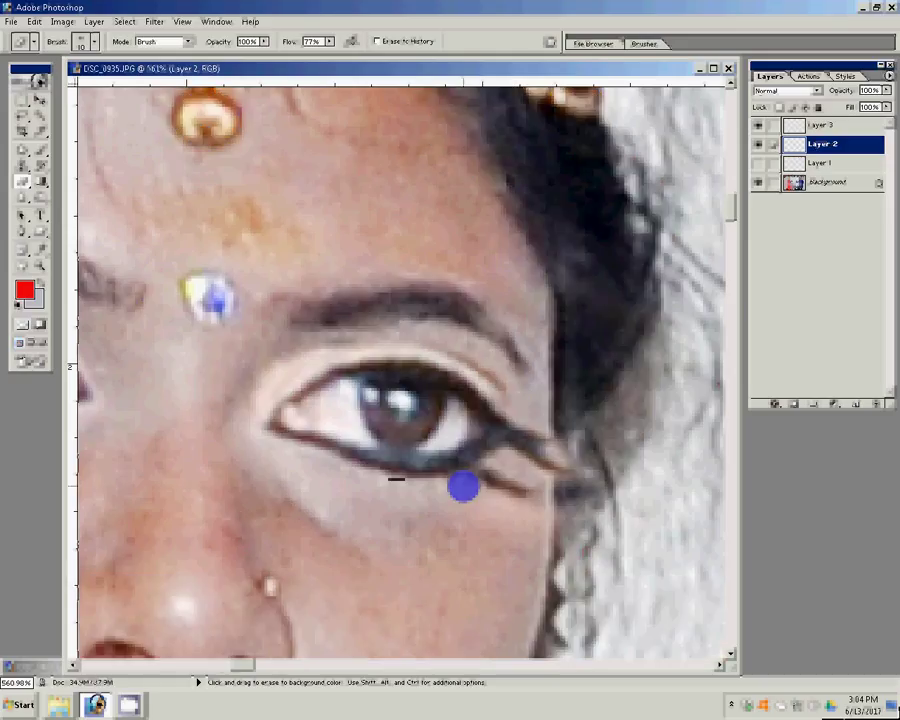
pyautogui.moveTo(463, 480)
pyautogui.mouseDown()
pyautogui.moveTo(240, 433)
pyautogui.moveTo(316, 348)
pyautogui.mouseUp()
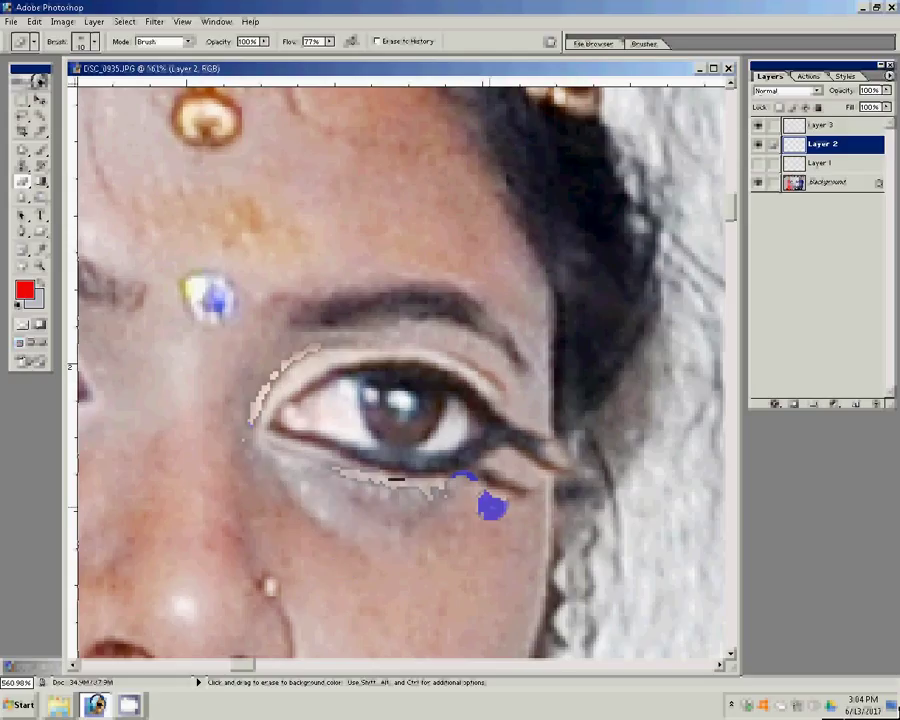
pyautogui.hotkey('shift', 'e')
pyautogui.moveTo(487, 437)
pyautogui.mouseDown()
pyautogui.moveTo(421, 463)
pyautogui.moveTo(430, 458)
pyautogui.mouseUp()
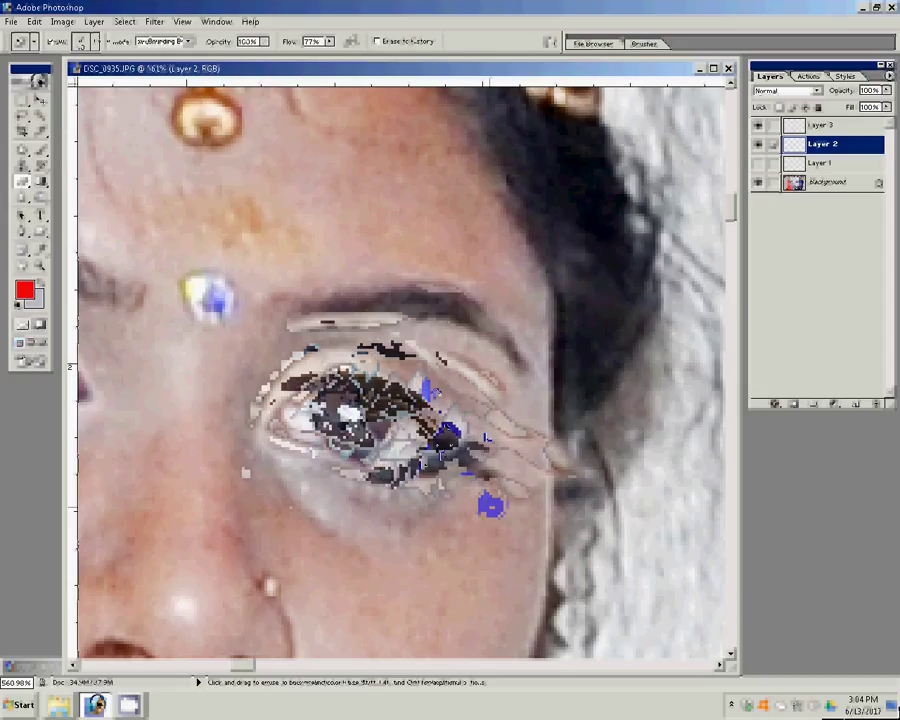
# Nudge the eye patch up and left, then stretch it to 116.2% height.
pyautogui.press('v')
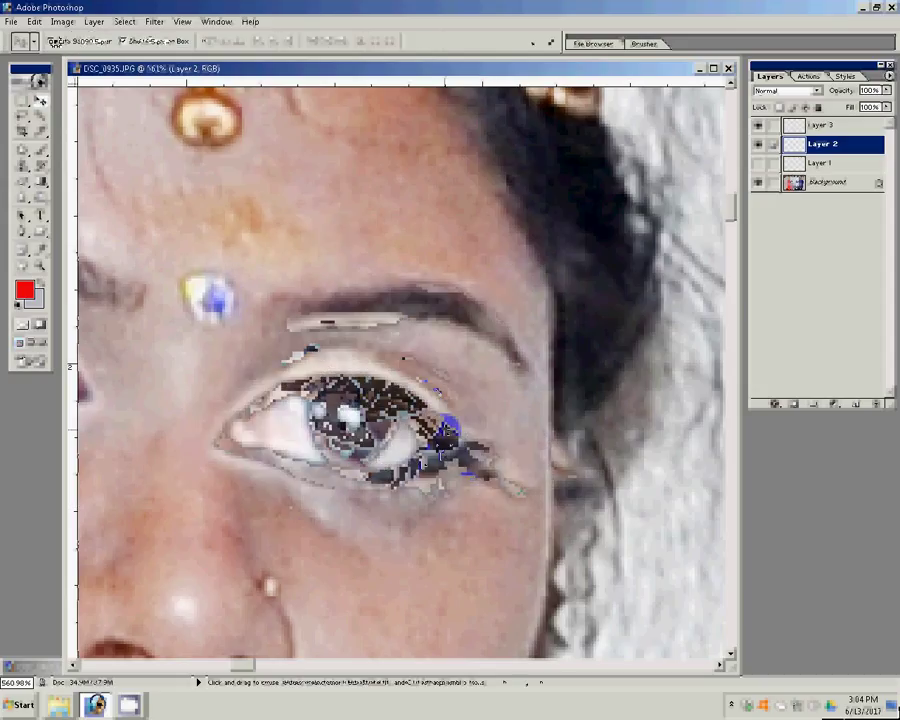
pyautogui.press('Up')
pyautogui.press('Up')
pyautogui.press('Up')
pyautogui.press('Left')
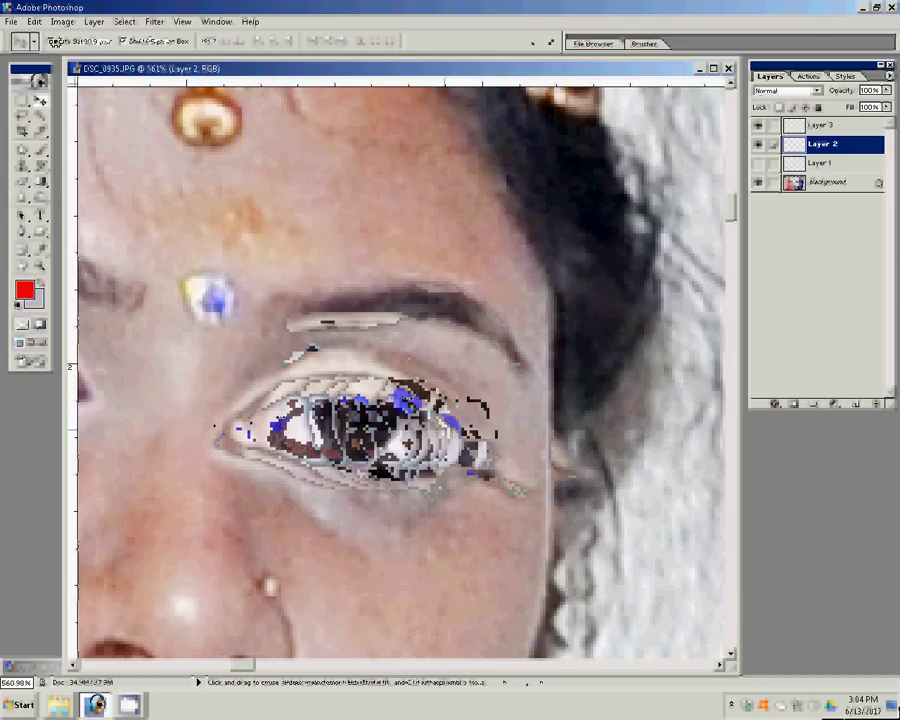
pyautogui.press('Left')
pyautogui.press('Left')
pyautogui.press('Left')
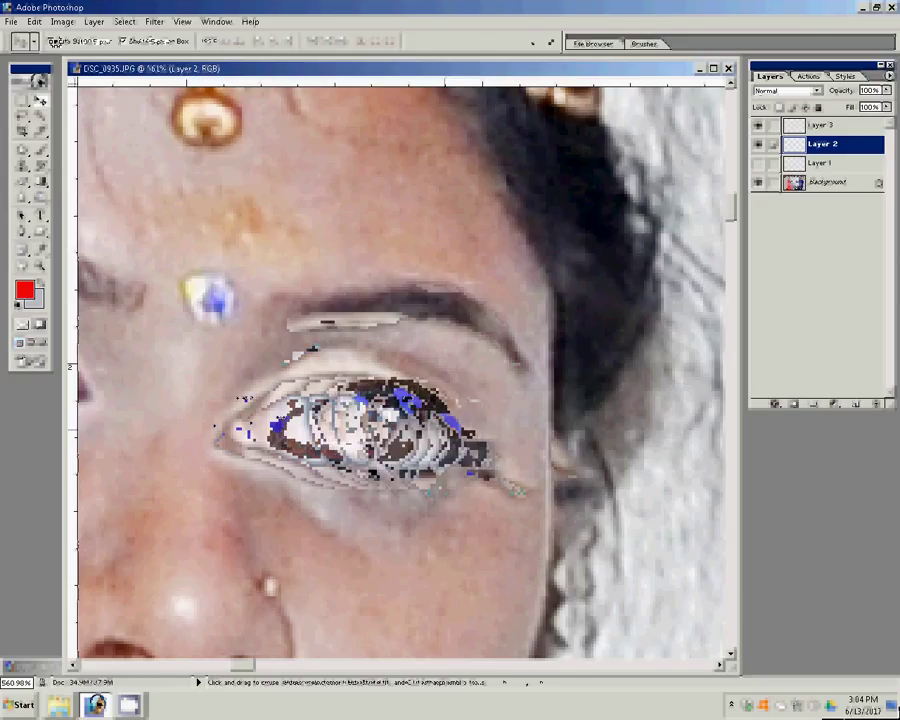
pyautogui.hotkey('ctrl', 't')
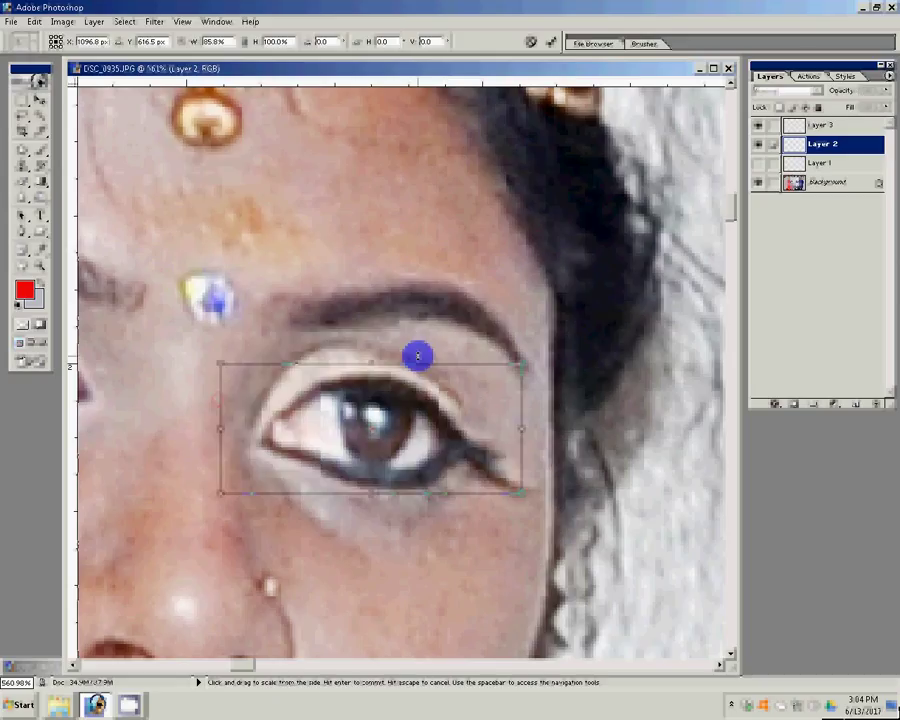
pyautogui.moveTo(371, 363); pyautogui.dragTo(366, 341)
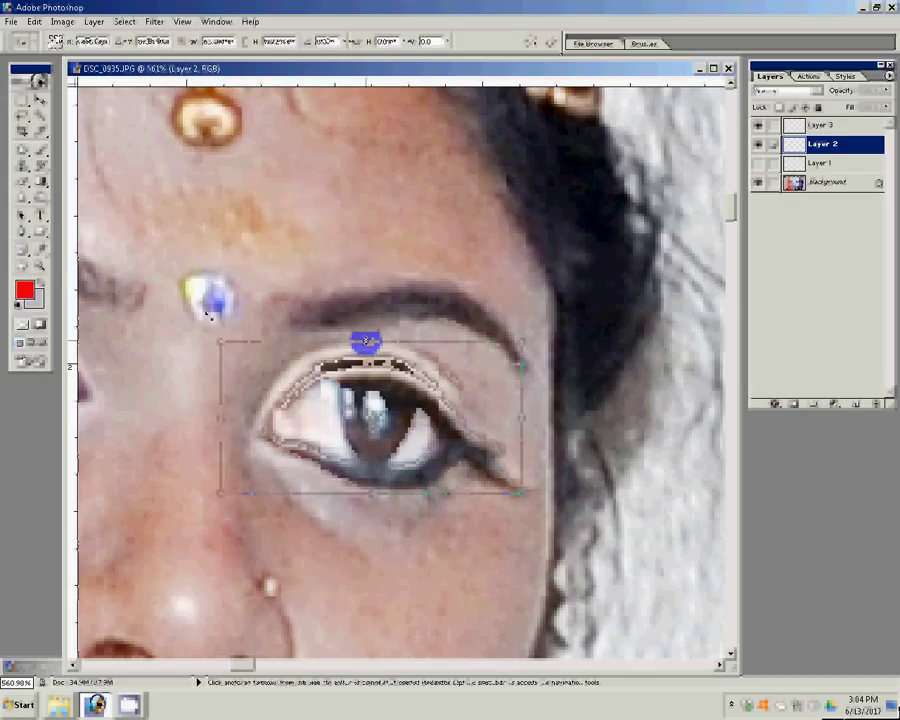
pyautogui.hotkey('ctrl', '-')
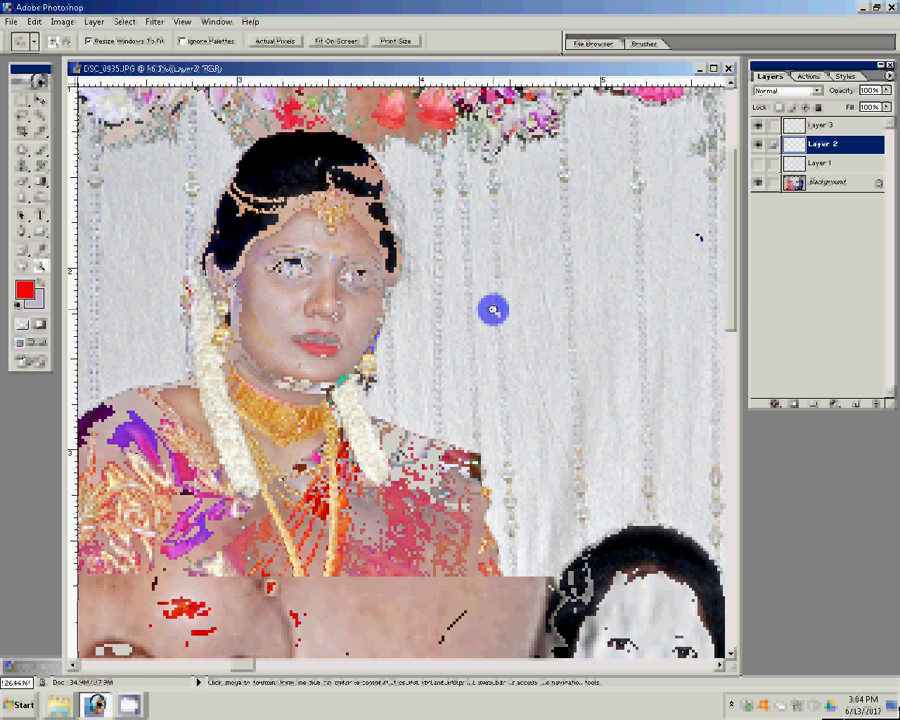
# Toggle Layer 2 and Layer 1 visibility to compare the eye retouch.
pyautogui.click(757, 144)
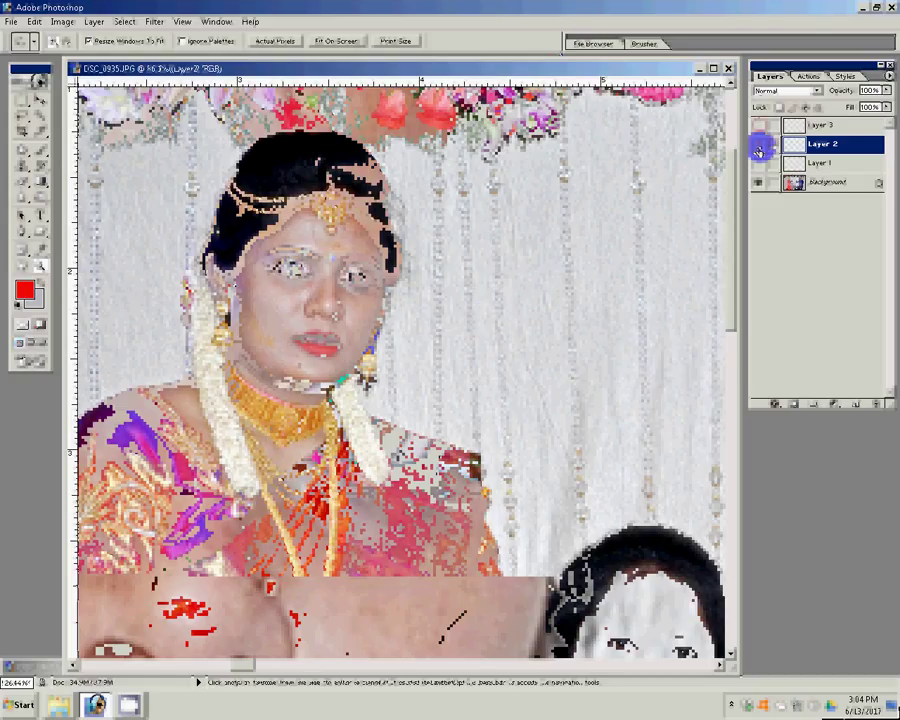
pyautogui.moveTo(757, 152); pyautogui.dragTo(757, 173)
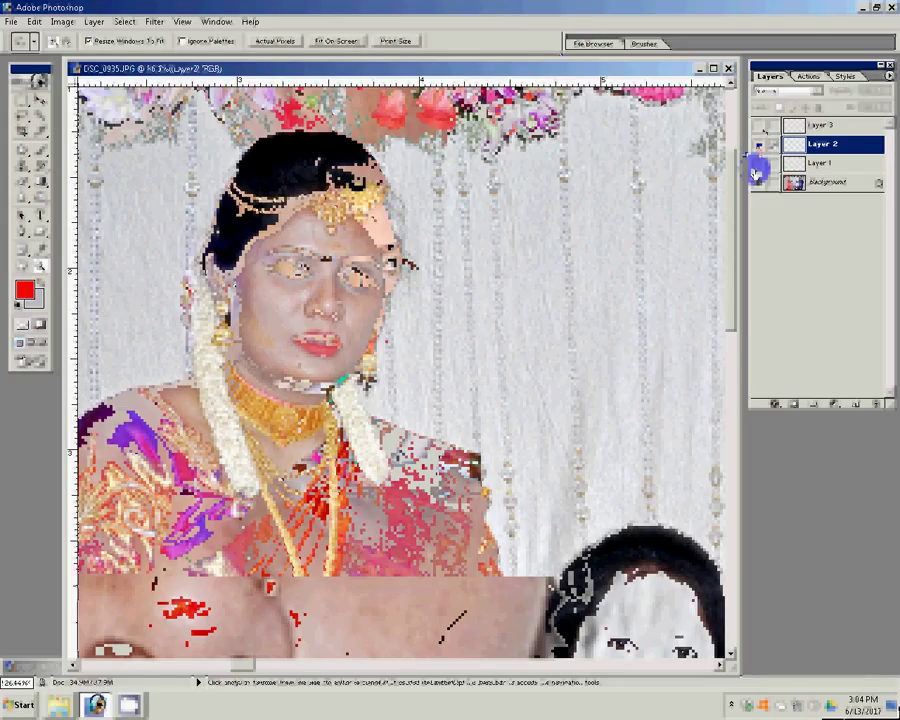
pyautogui.click(757, 173)
pyautogui.click(759, 175)
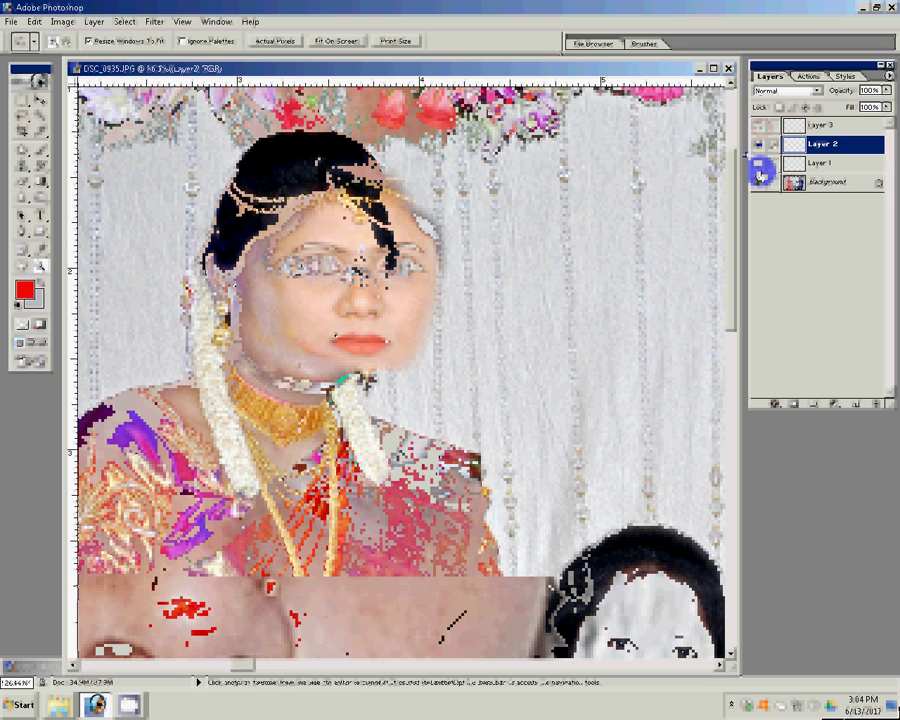
# Zoom out to fit the whole photo on screen.
pyautogui.keyDown('alt'); pyautogui.click(563, 377); pyautogui.keyUp('alt')
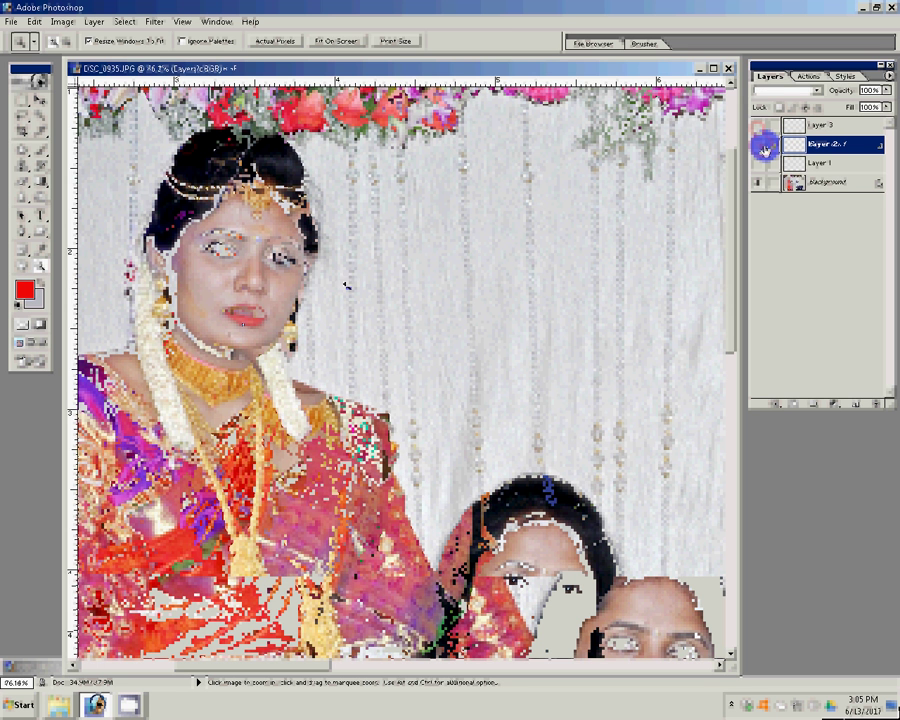
pyautogui.rightClick(360, 289)
pyautogui.click(362, 292)
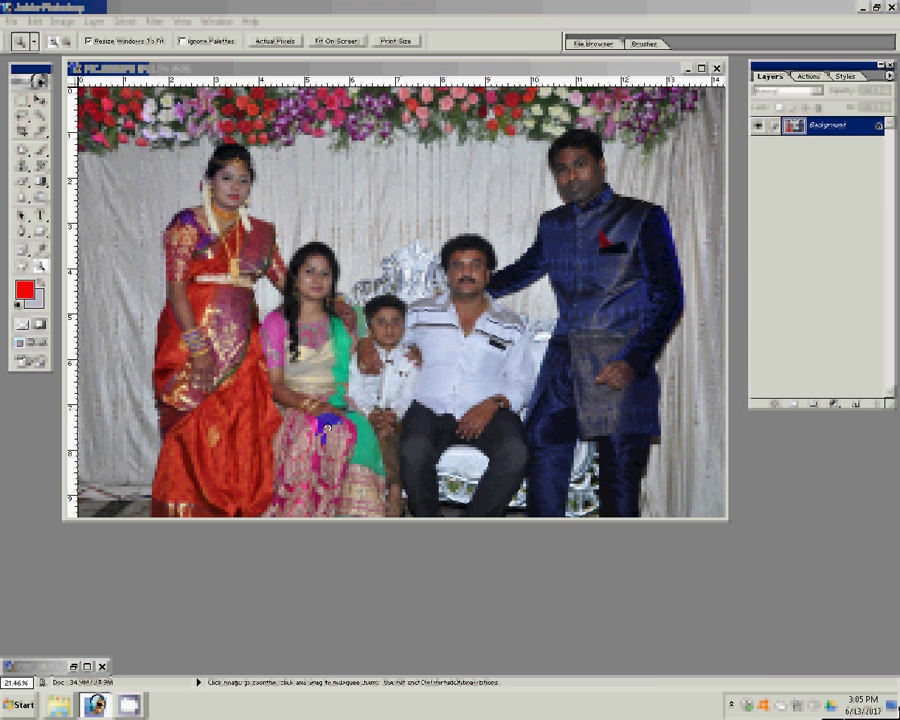
# Select DSC_0861 in the photo browser, paste it into the new document and zoom in.
pyautogui.click(515, 440)
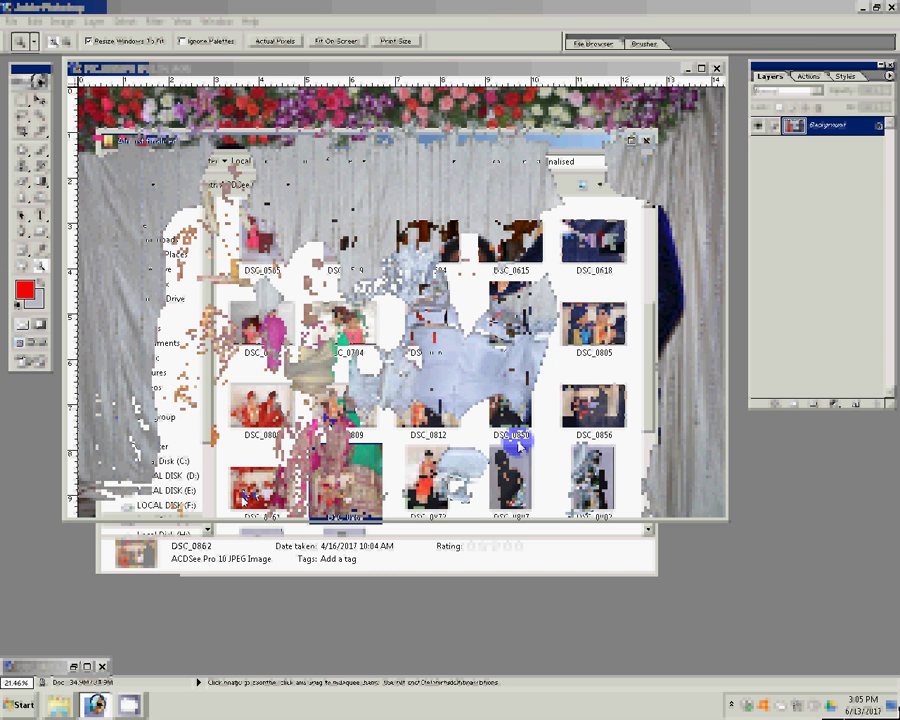
pyautogui.press('Left')
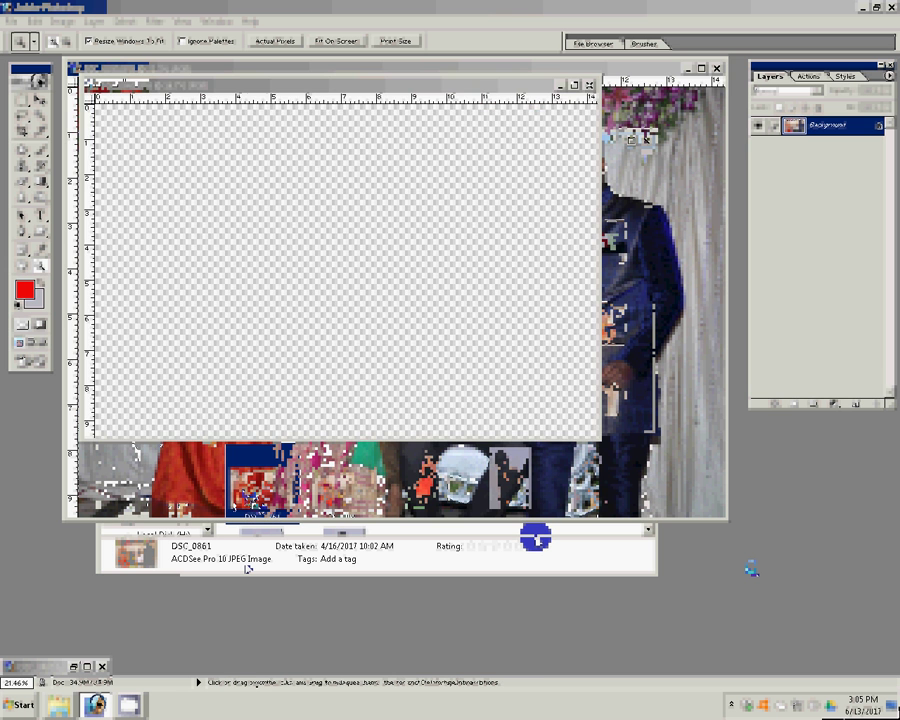
pyautogui.hotkey('ctrl', 'v')
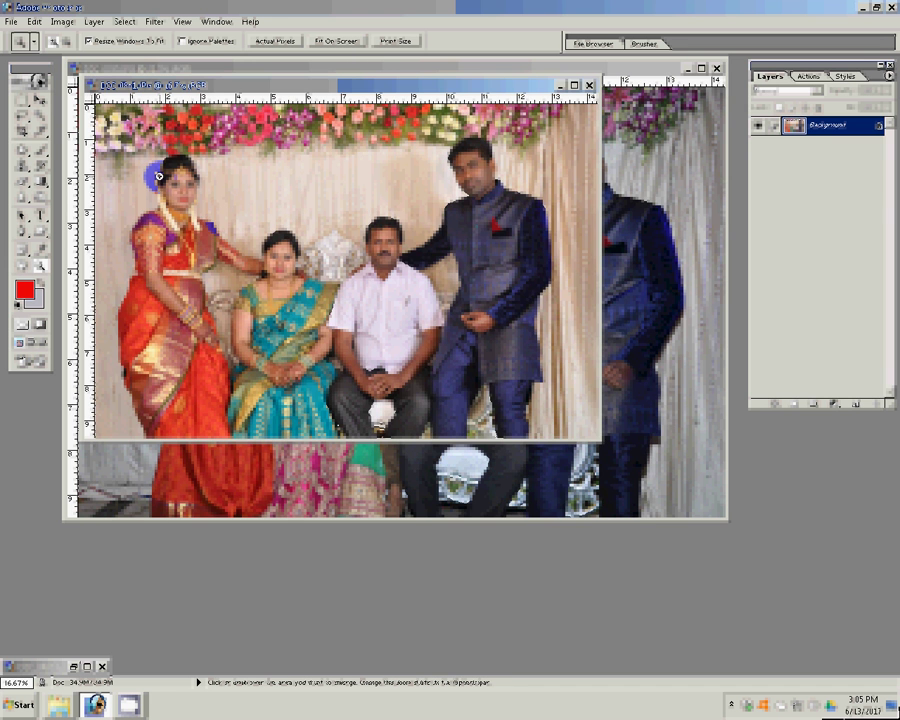
pyautogui.moveTo(158, 176); pyautogui.dragTo(254, 266)
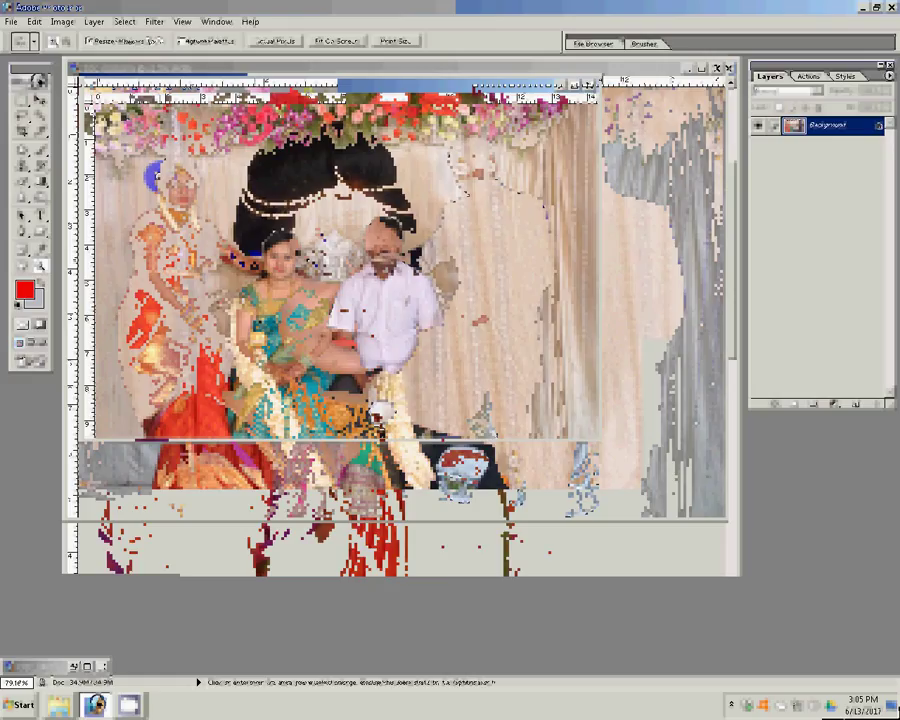
pyautogui.press('l')
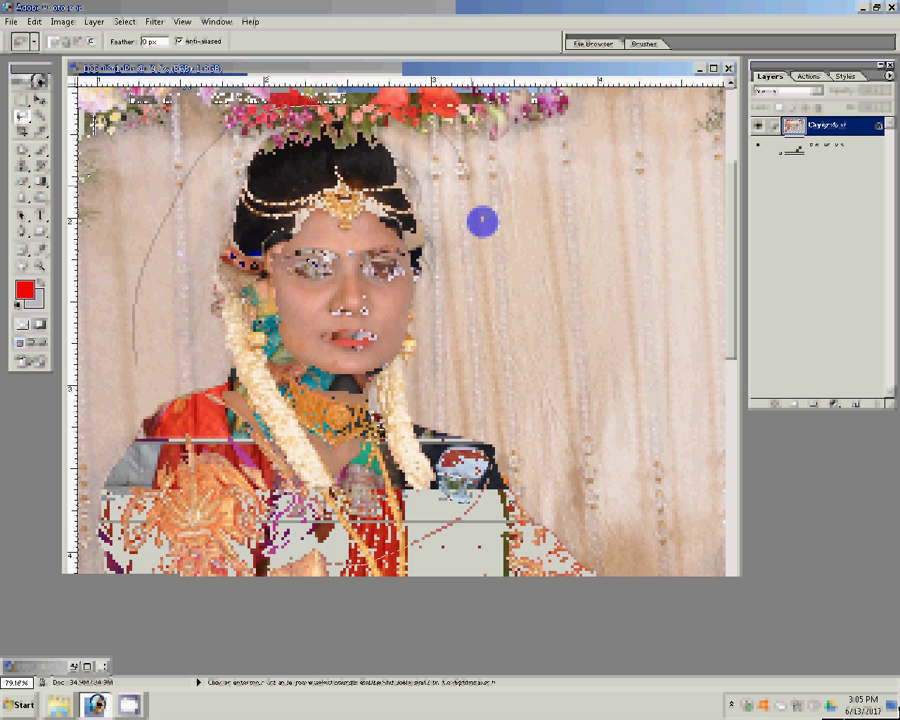
# Apply Color Balance: midtones −19 toward yellow, highlights +18 toward red.
pyautogui.click(702, 70)
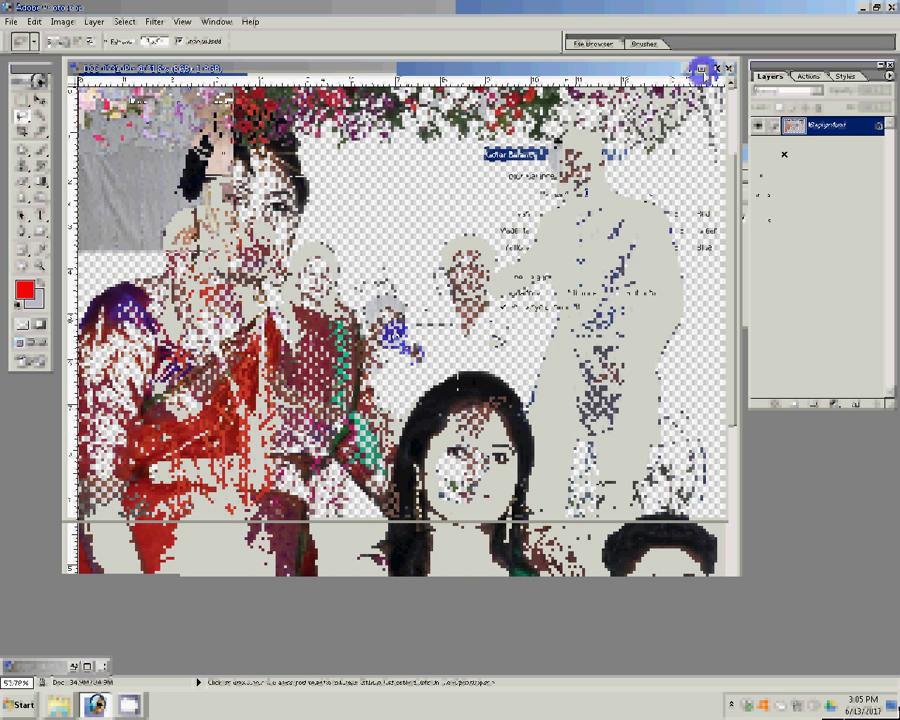
pyautogui.moveTo(612, 249); pyautogui.dragTo(608, 254)
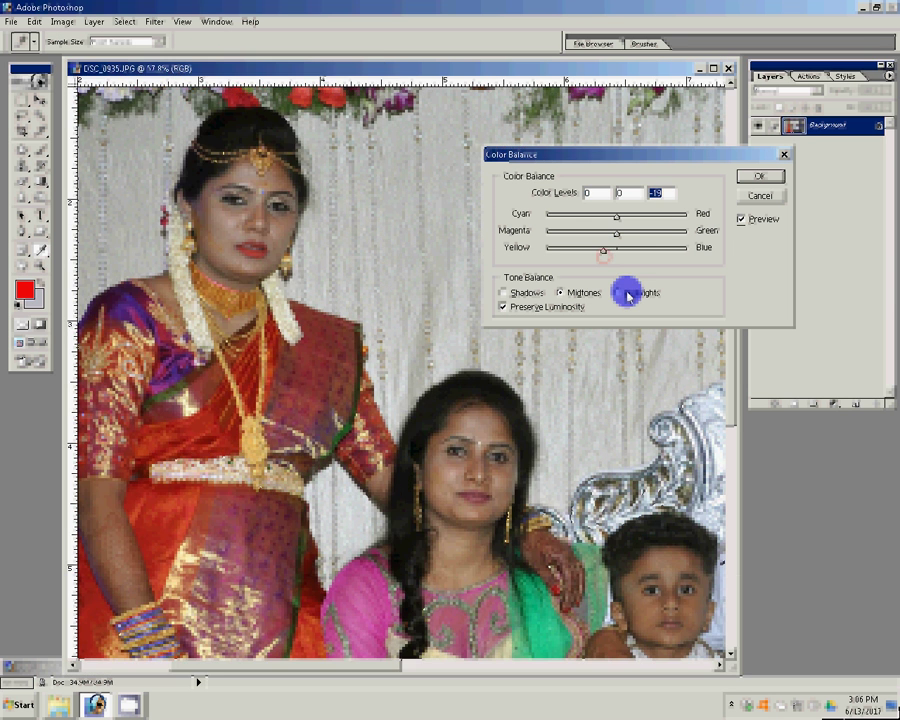
pyautogui.click(626, 293)
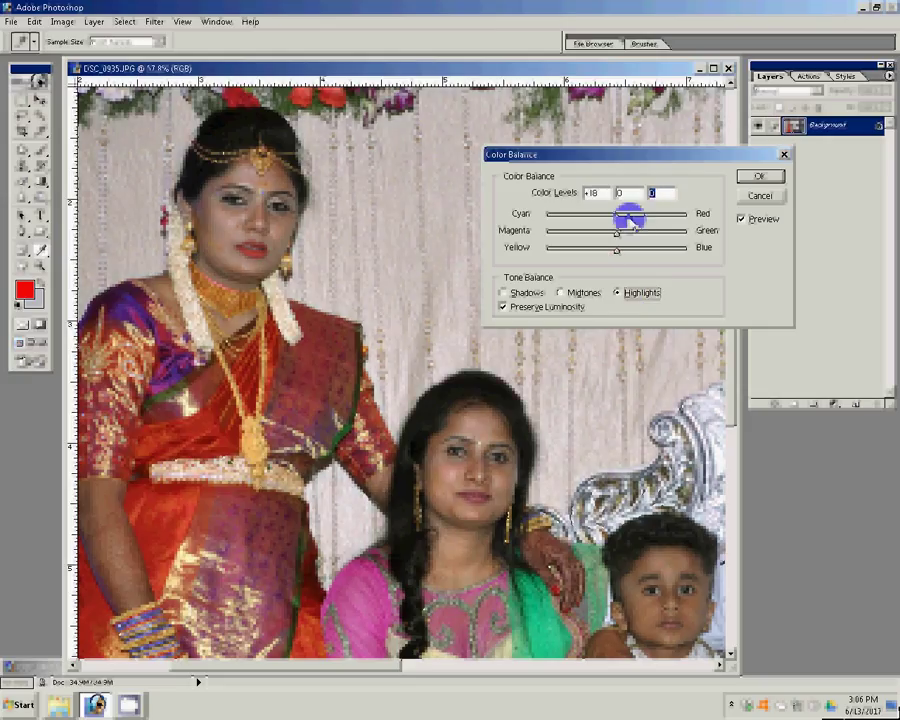
pyautogui.moveTo(629, 216); pyautogui.dragTo(631, 220)
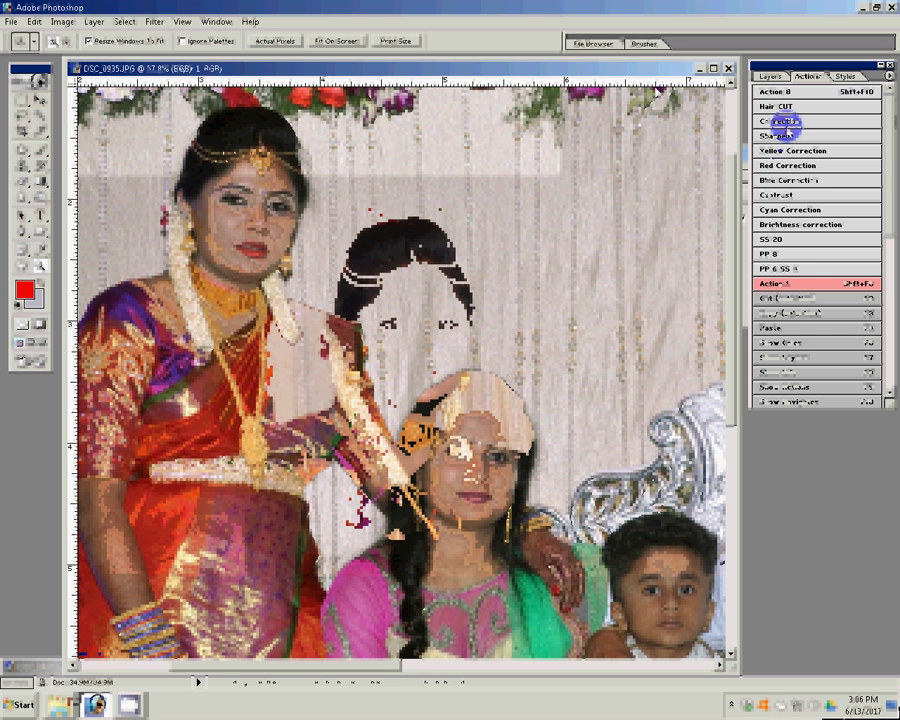
# Fine-tune the bride portrait's midtone blue and magenta–green balance.
pyautogui.click(785, 121)
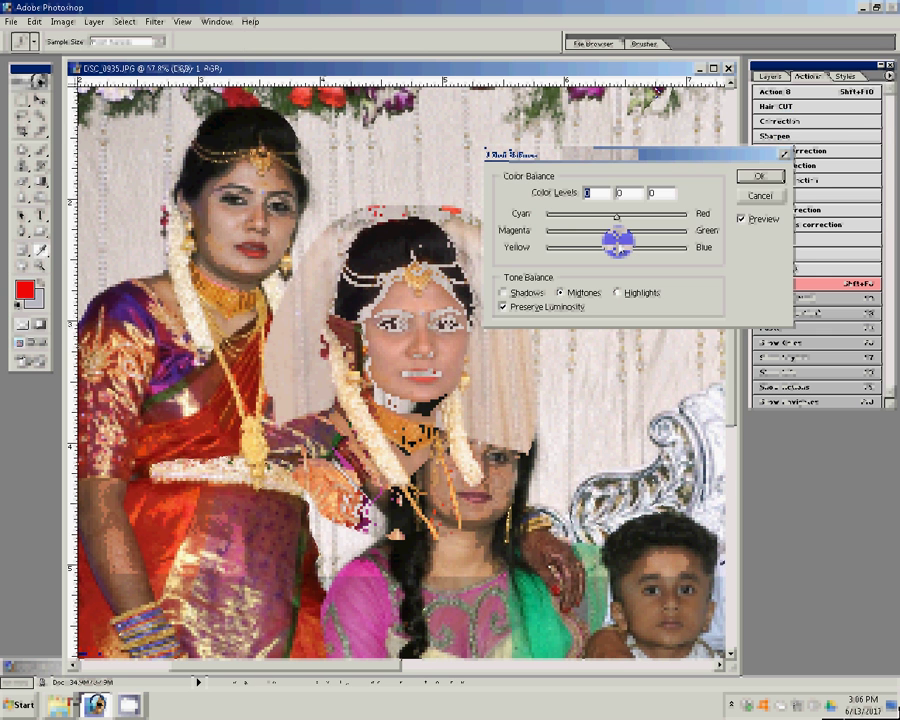
pyautogui.moveTo(617, 243)
pyautogui.mouseDown()
pyautogui.moveTo(625, 255)
pyautogui.moveTo(617, 252)
pyautogui.mouseUp()
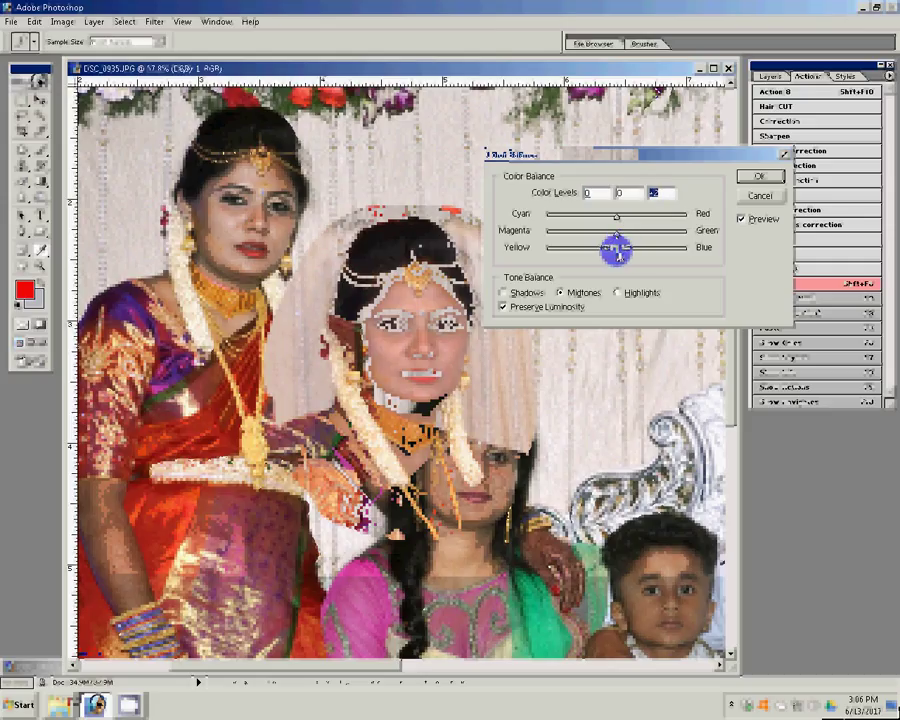
pyautogui.click(614, 236)
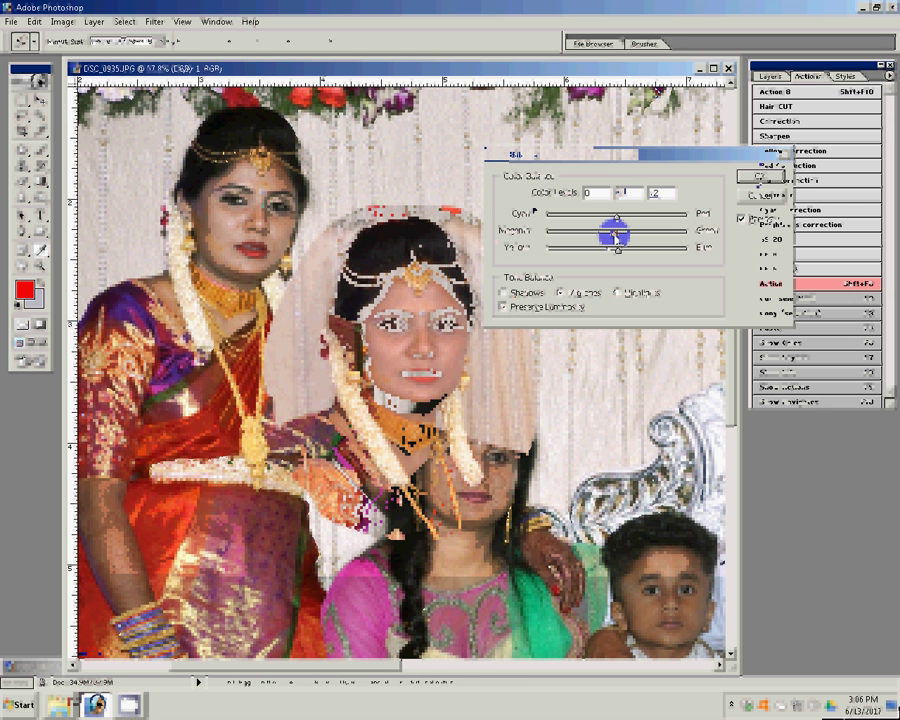
# Rotate the pasted bride about 4.5° and set the eraser size to 90.
pyautogui.press('Return')
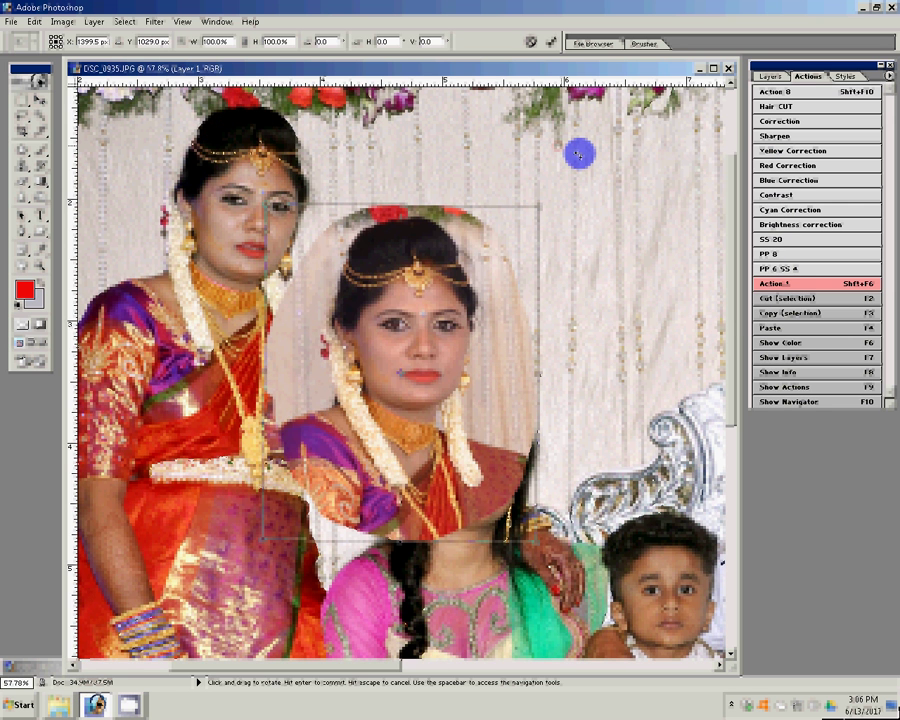
pyautogui.moveTo(579, 153); pyautogui.dragTo(580, 154)
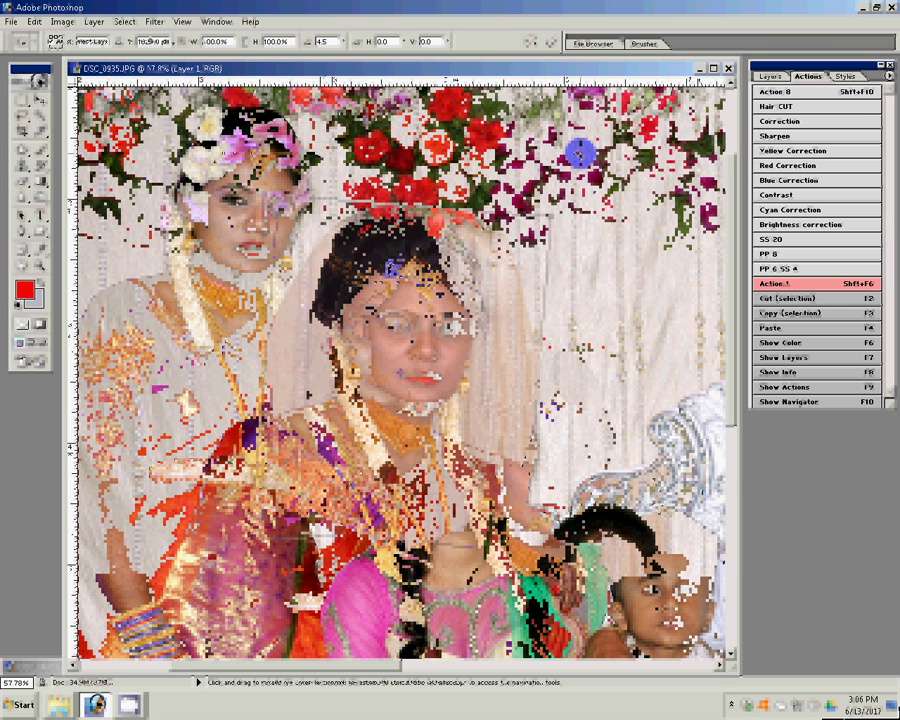
pyautogui.press('Return')
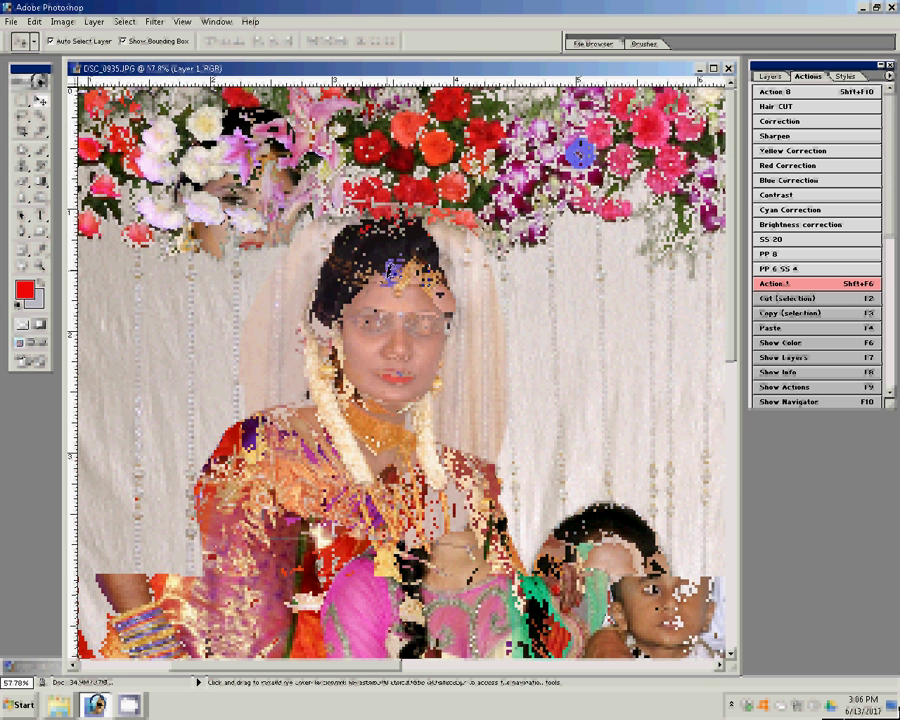
pyautogui.press('e')
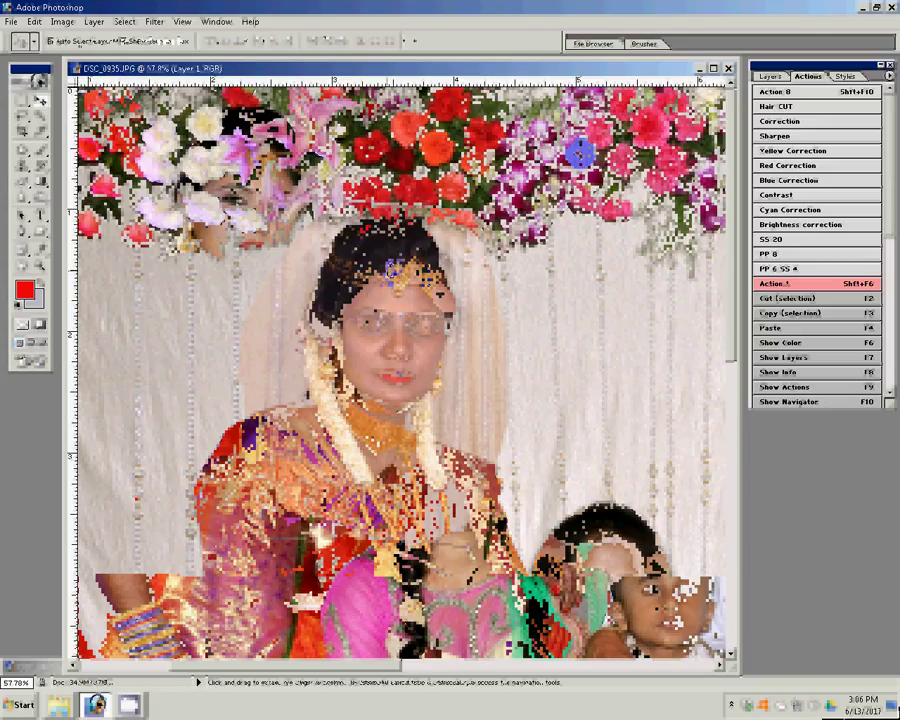
pyautogui.press(']')
pyautogui.press(']')
pyautogui.press(']')
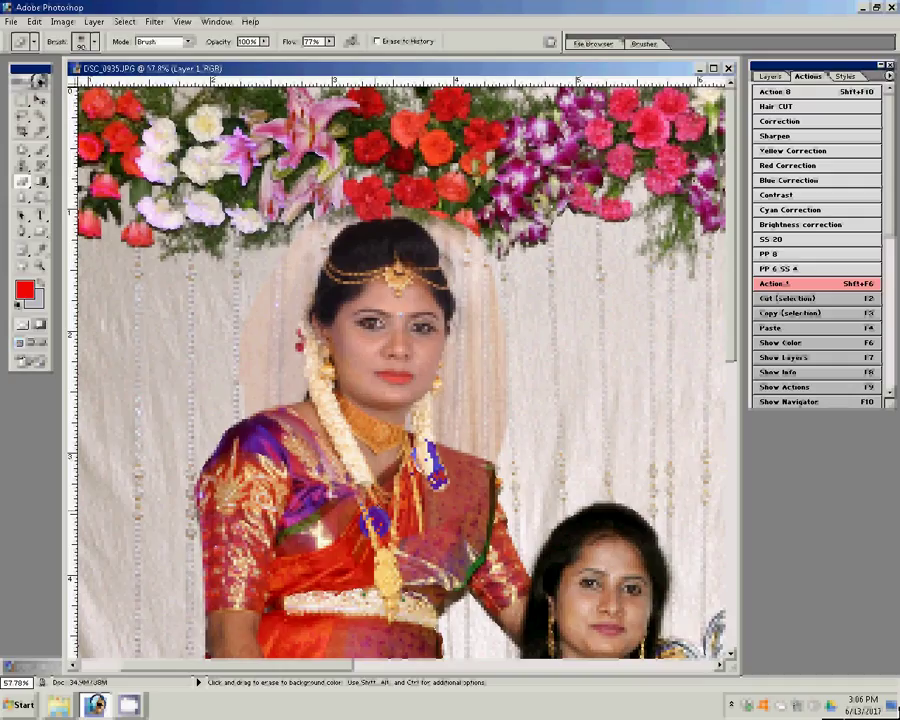
# Erase the bride layer's edges along the sari, earring and garland, undoing one bad stroke.
pyautogui.click(503, 476)
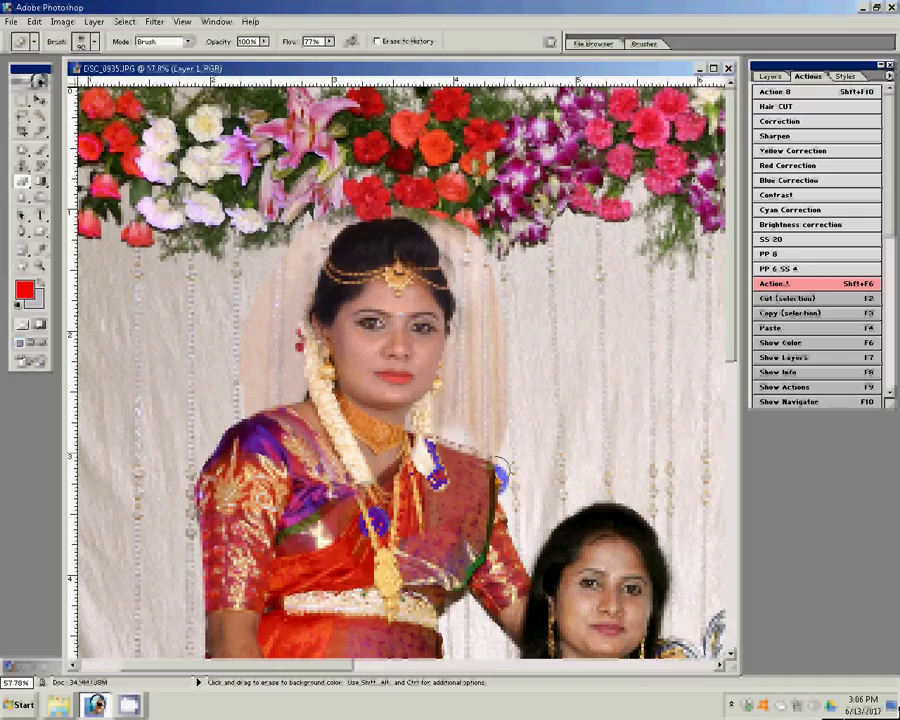
pyautogui.click(444, 421)
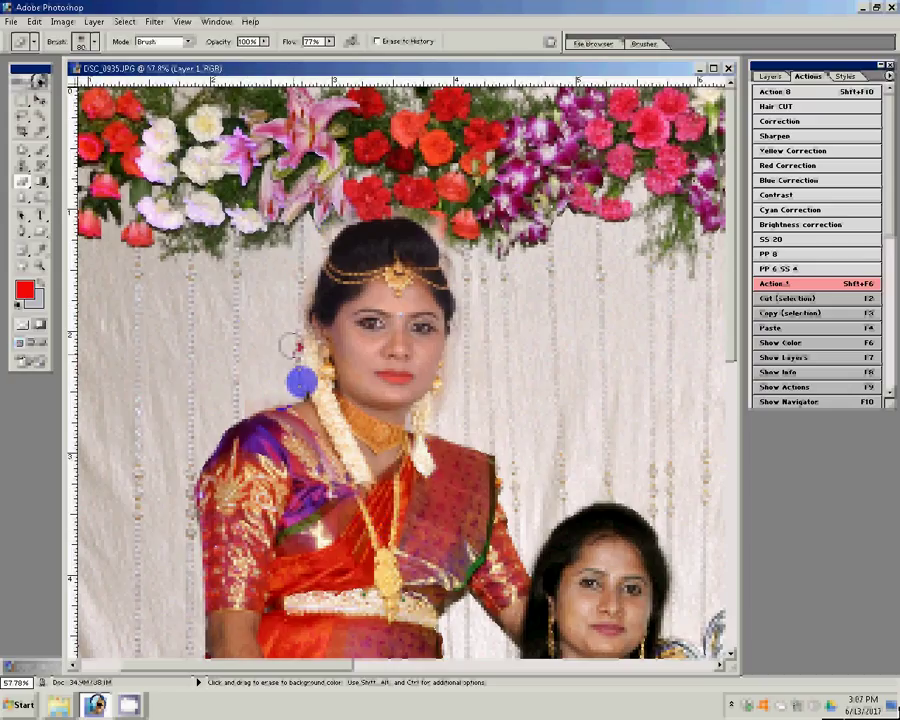
pyautogui.moveTo(326, 398); pyautogui.dragTo(355, 452)
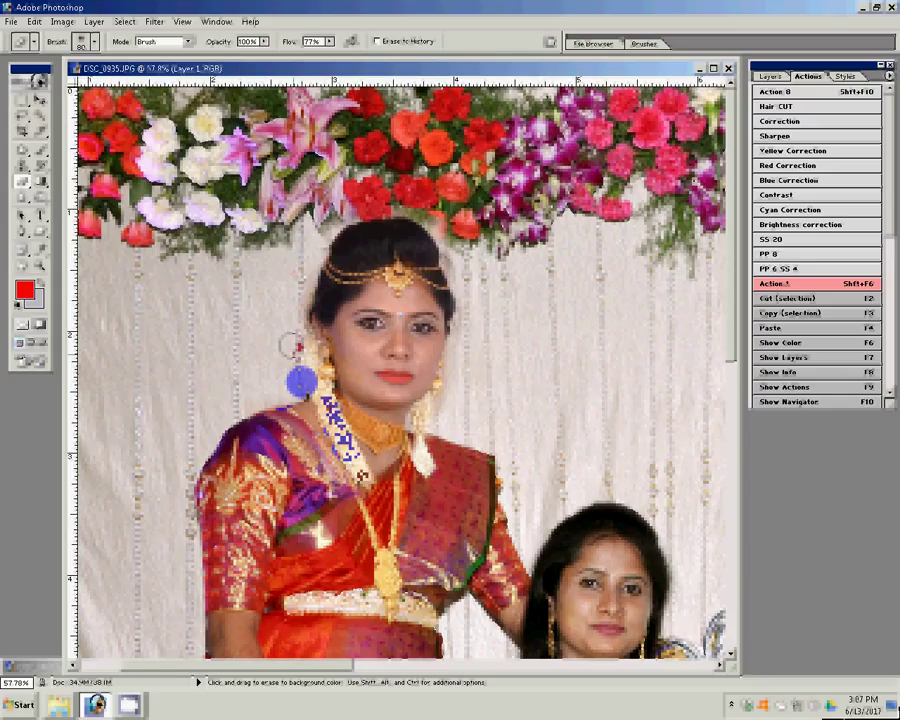
pyautogui.hotkey('ctrl', 'z')
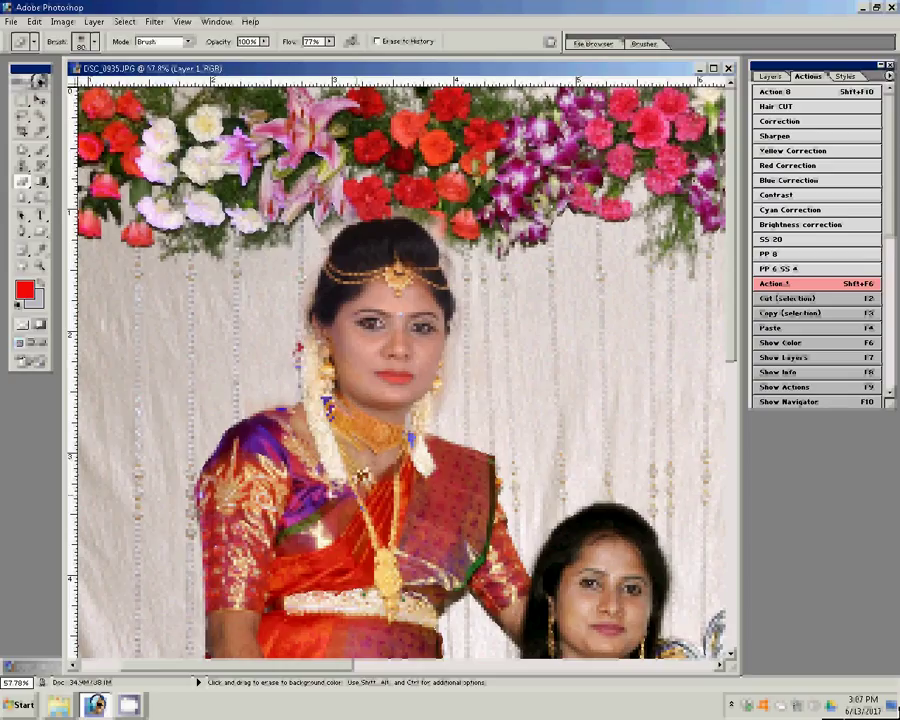
pyautogui.click(424, 434)
# Erase the remaining rough patches on the necklace and saree.
pyautogui.hotkey('shift', 'e')
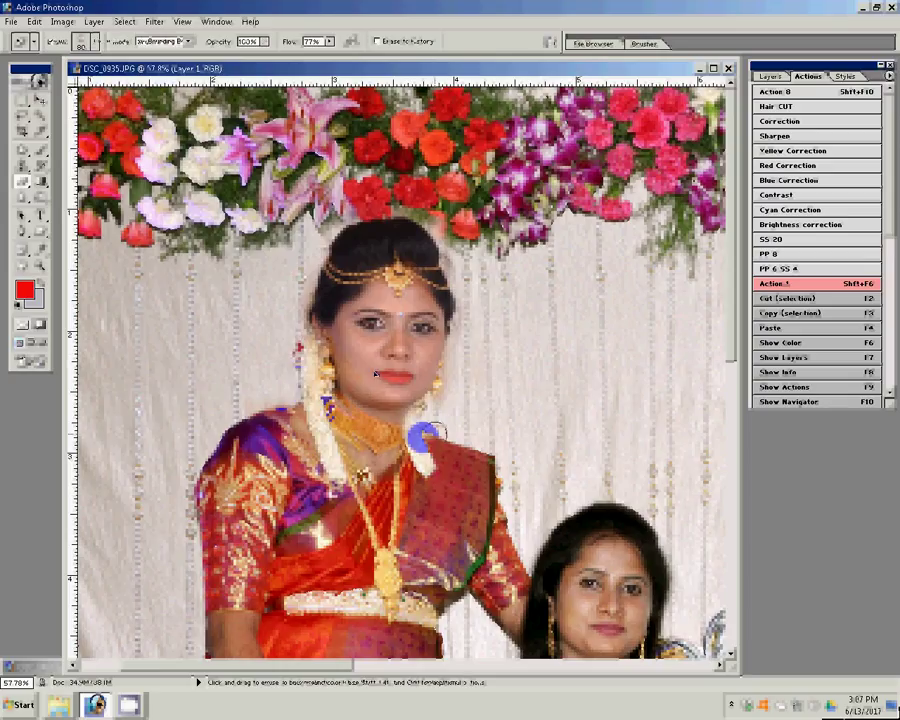
pyautogui.moveTo(380, 300); pyautogui.dragTo(395, 352)
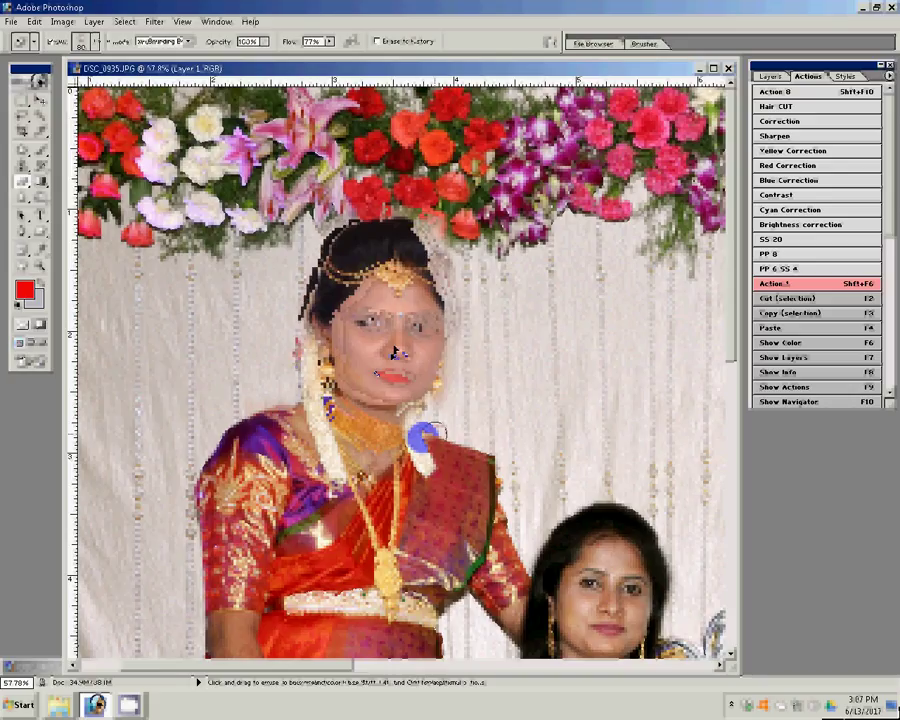
pyautogui.press('v')
pyautogui.click(395, 352)
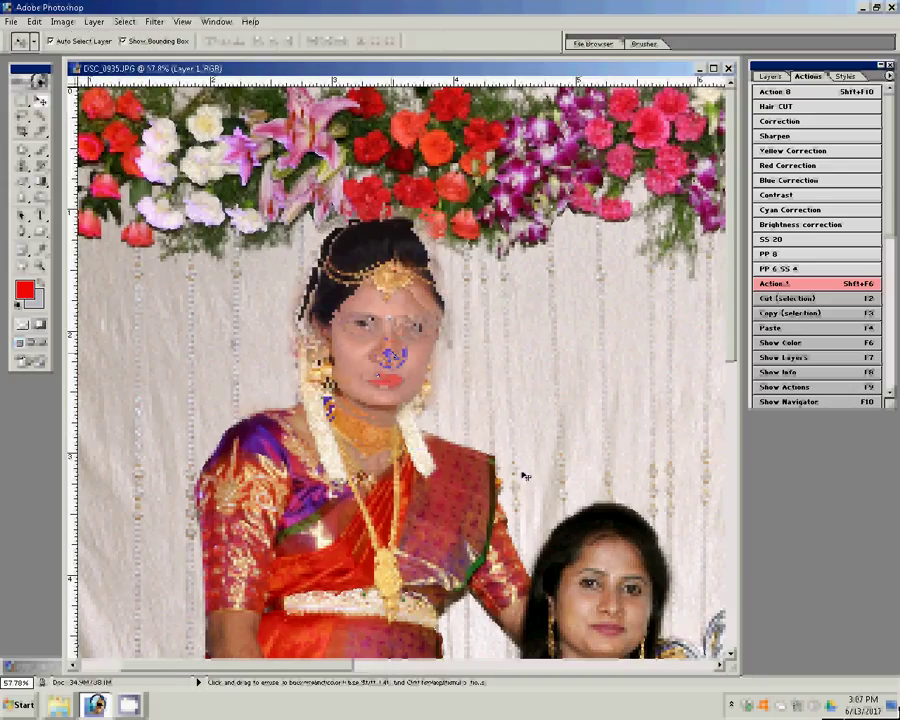
pyautogui.press('e')
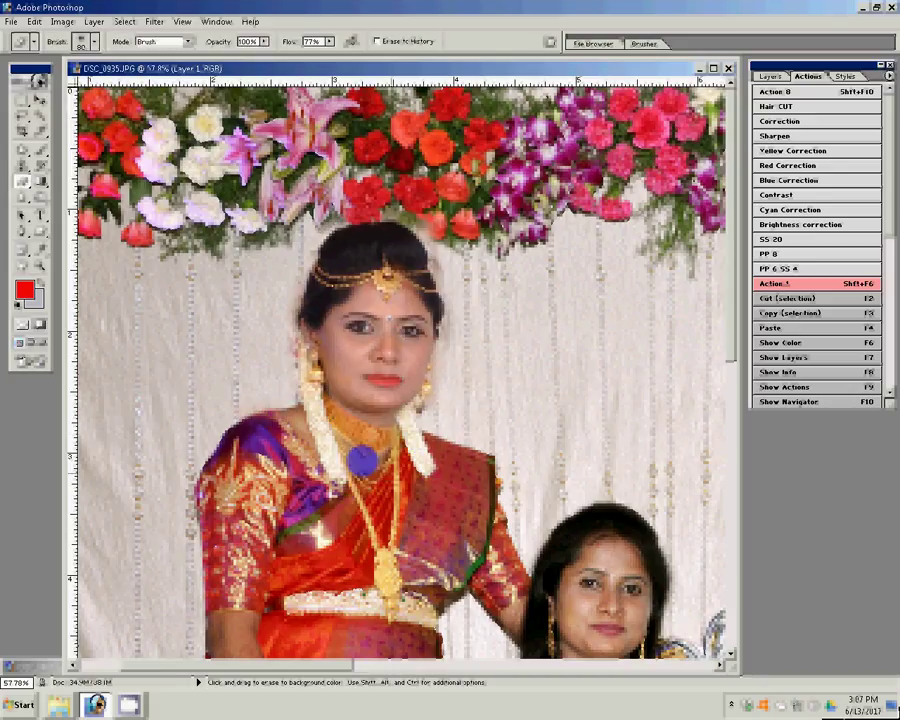
pyautogui.moveTo(352, 452); pyautogui.dragTo(370, 468)
pyautogui.moveTo(312, 522); pyautogui.dragTo(328, 542)
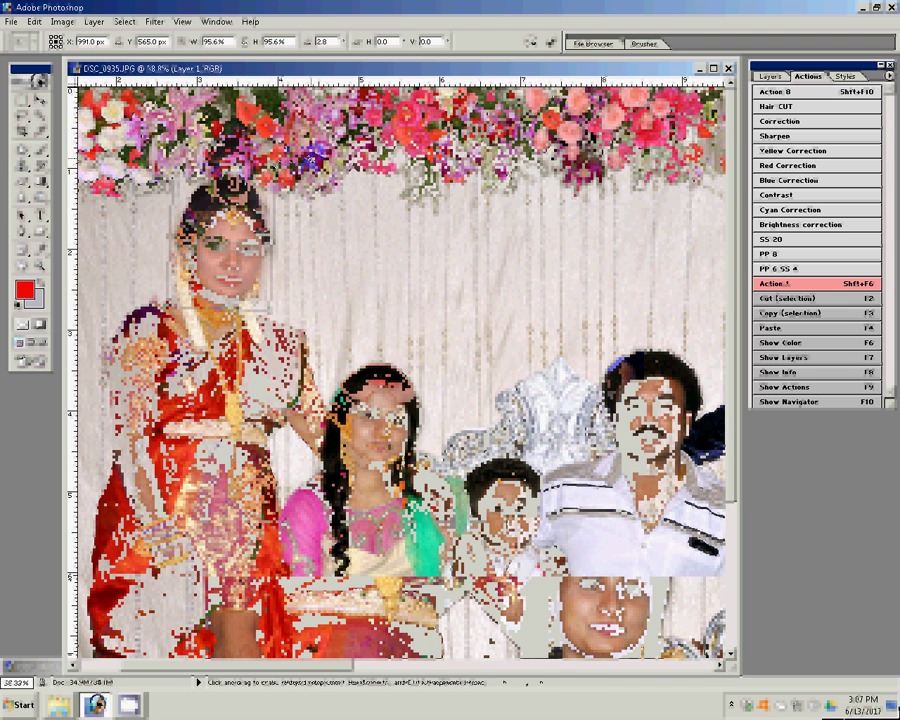
# Zoom in on the bride's face and bring up Color Balance for the bride.
pyautogui.rightClick(398, 296)
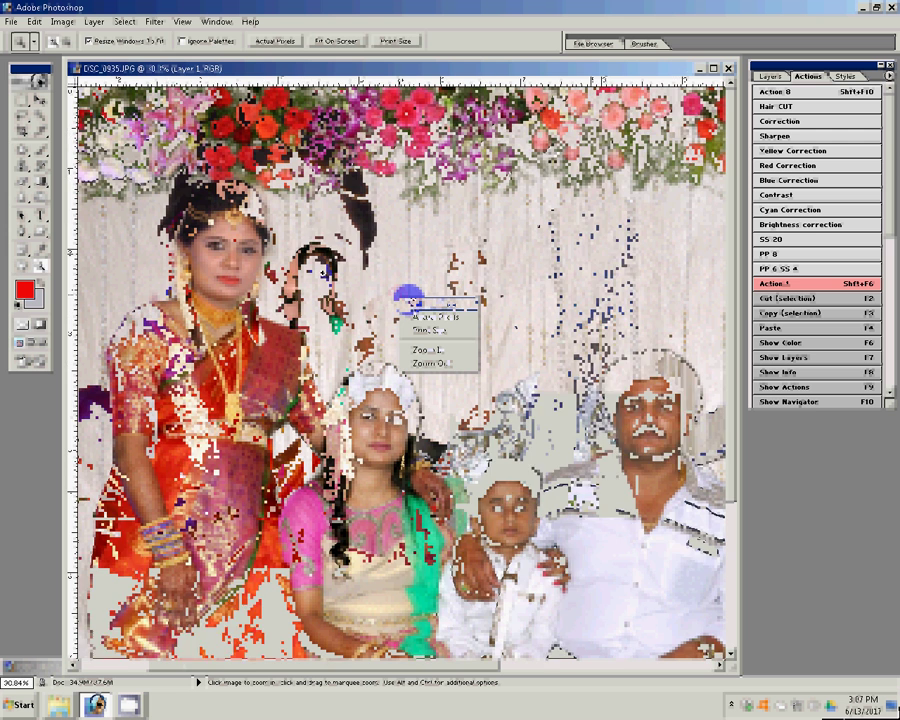
pyautogui.click(425, 349)
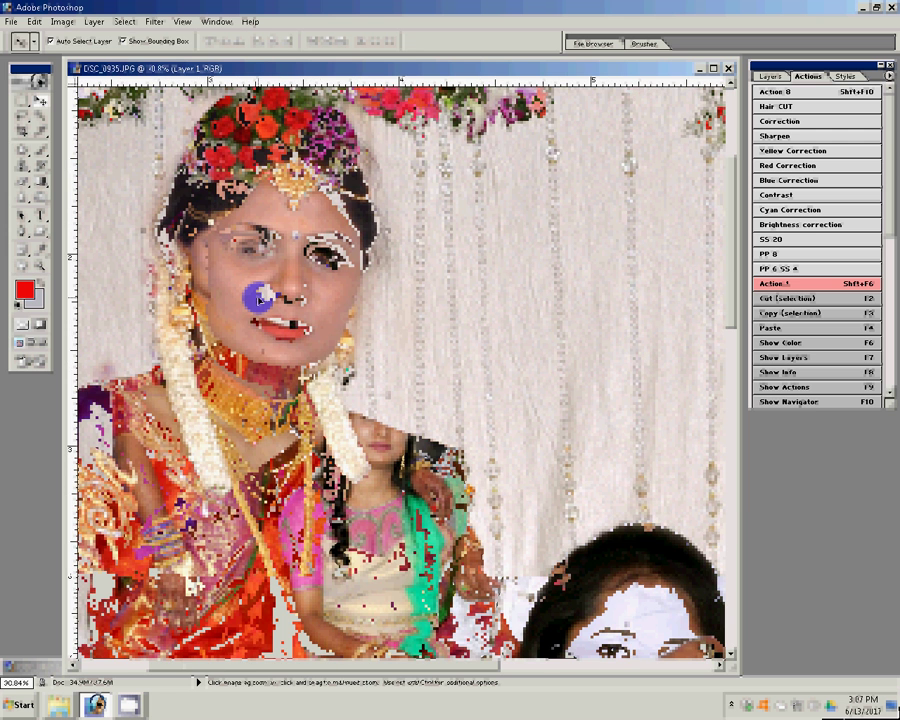
pyautogui.hotkey('ctrl', 'b')
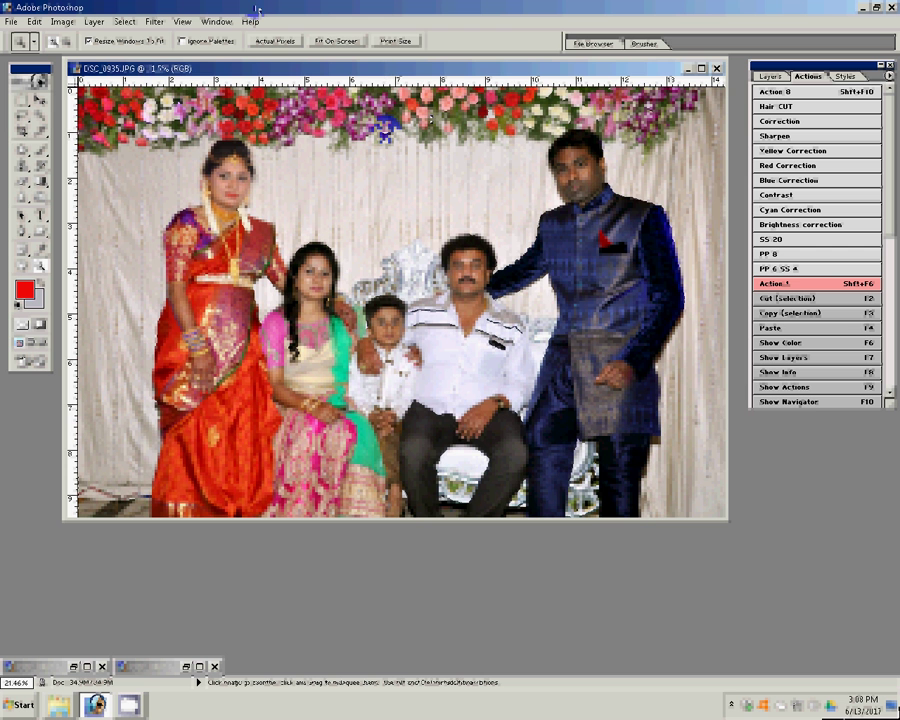
# Zoom in on the groom's face and clone-stamp away the blemishes on his skin.
pyautogui.click(599, 185)
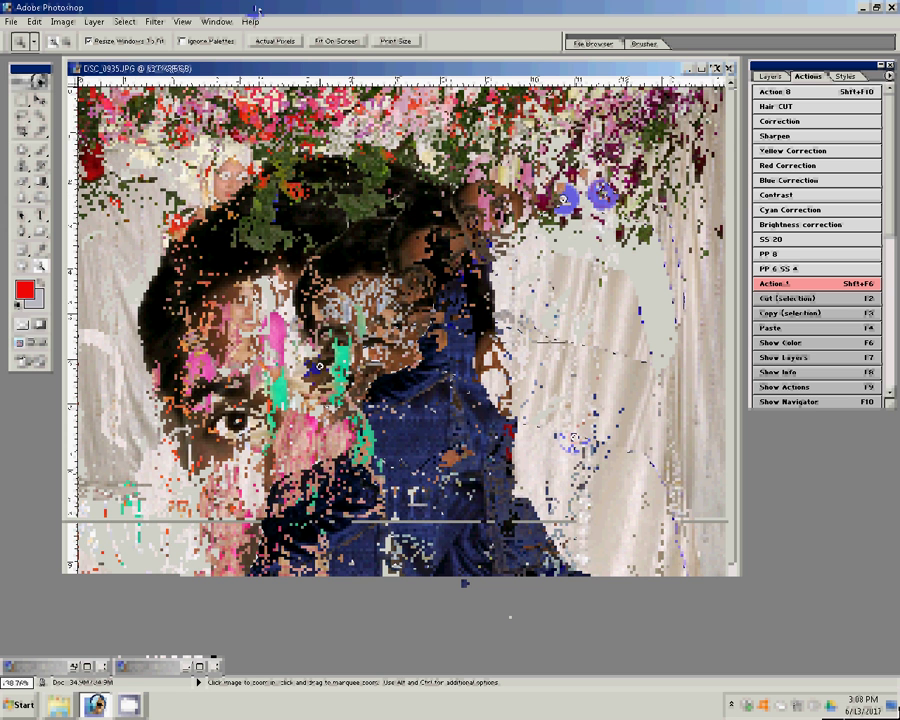
pyautogui.press('s')
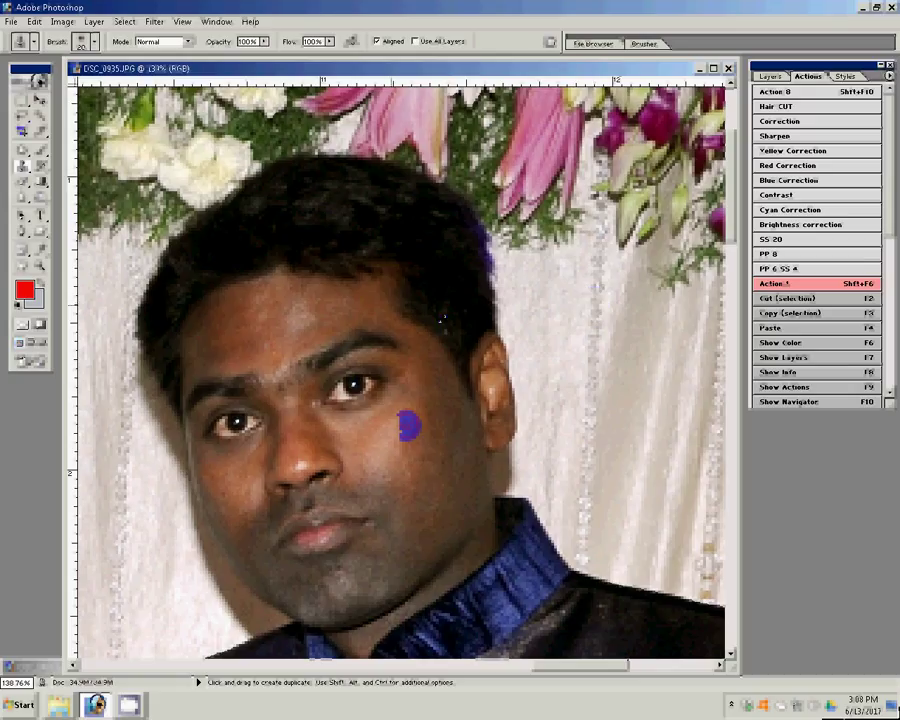
pyautogui.click(21, 118)
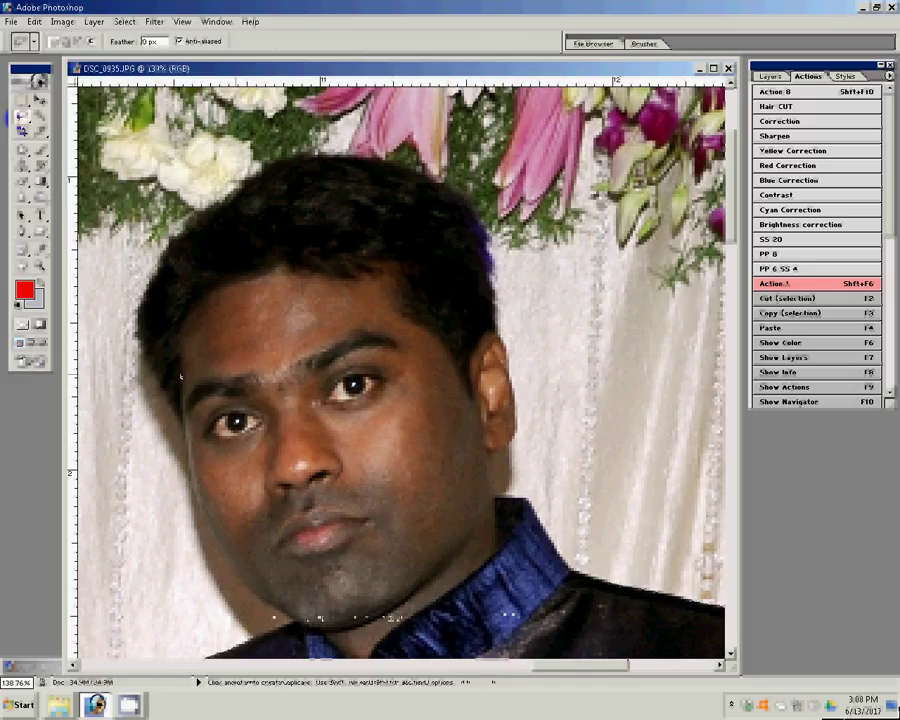
# Lasso-select the groom's face and head and feather the selection by 2 pixels.
pyautogui.moveTo(181, 377)
pyautogui.mouseDown()
pyautogui.moveTo(257, 274)
pyautogui.moveTo(320, 253)
pyautogui.moveTo(475, 408)
pyautogui.mouseUp()
pyautogui.press('Return')
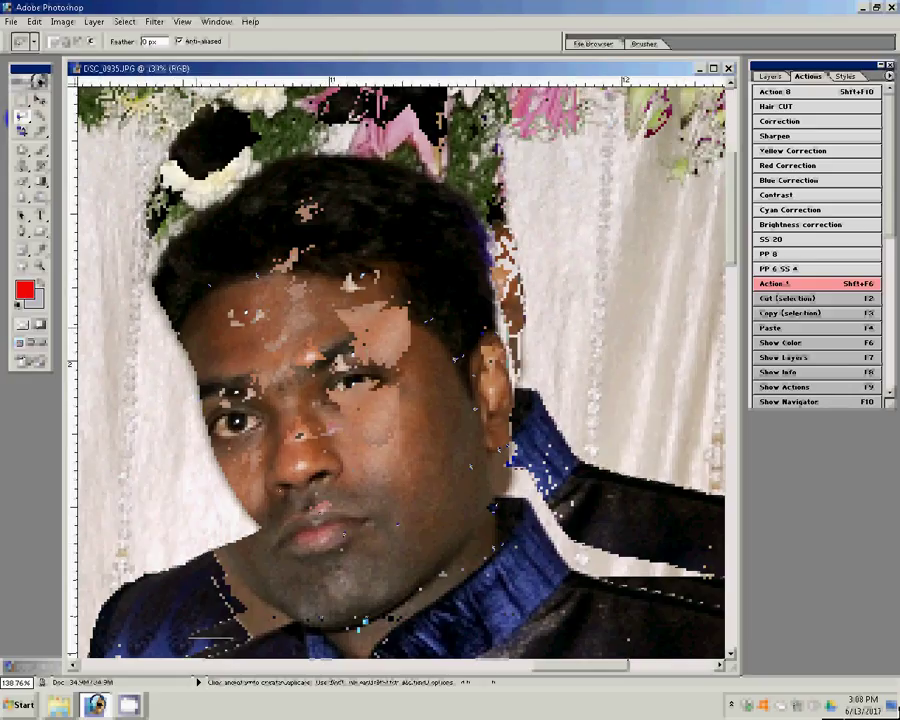
pyautogui.rightClick(388, 284)
pyautogui.click(412, 316)
pyautogui.write('2')
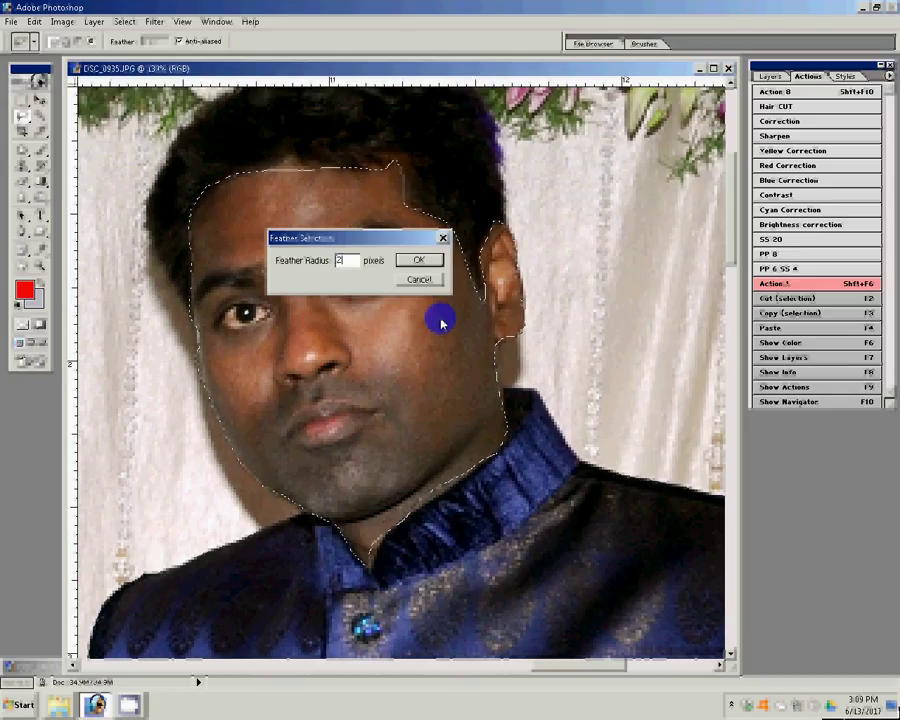
pyautogui.press('Return')
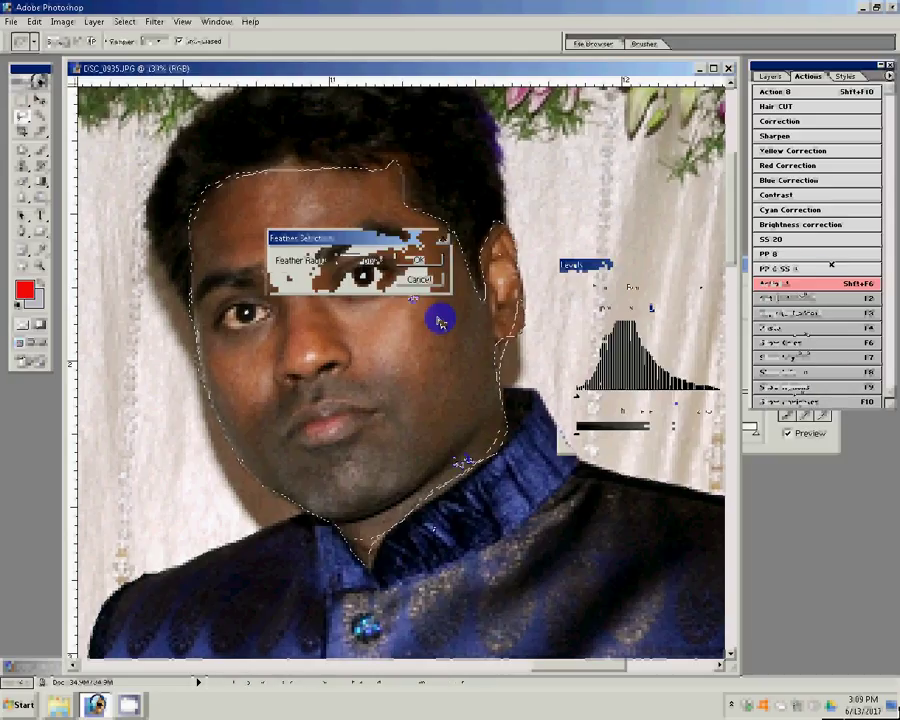
# Lighten the selected face slightly by adjusting its Levels input values.
pyautogui.hotkey('shift', 'Up')
pyautogui.hotkey('shift', 'Up')
pyautogui.hotkey('shift', 'Up')
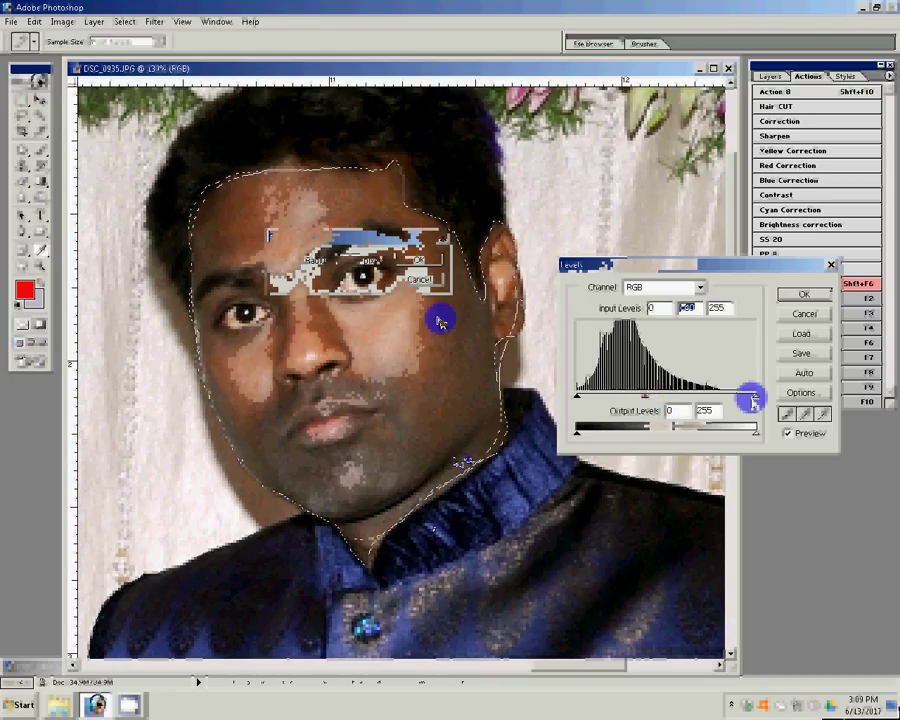
pyautogui.press('Tab')
pyautogui.hotkey('shift', 'Down')
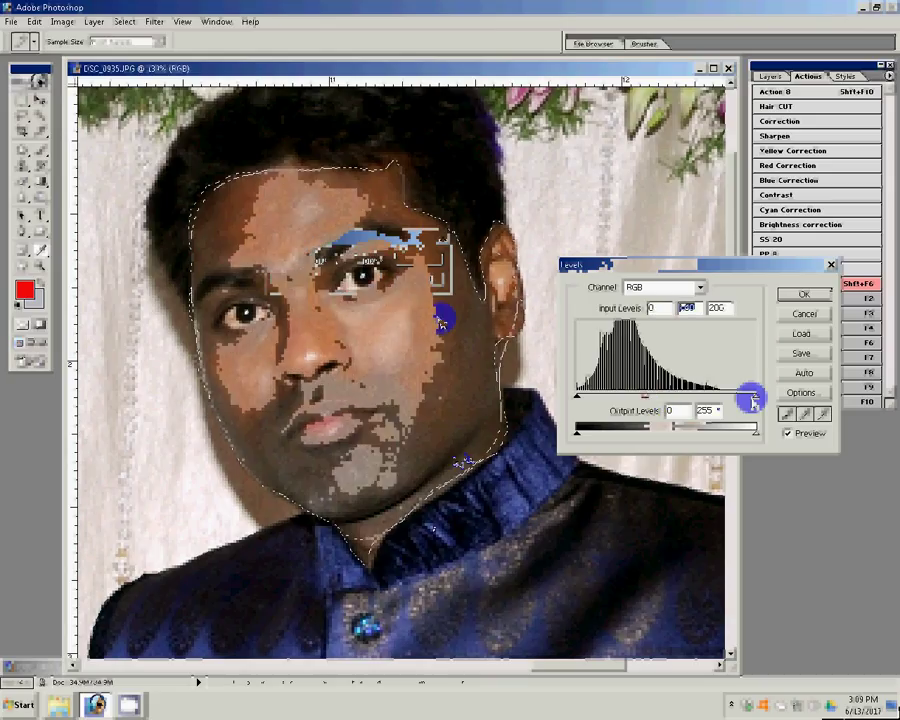
pyautogui.hotkey('shift', 'Down')
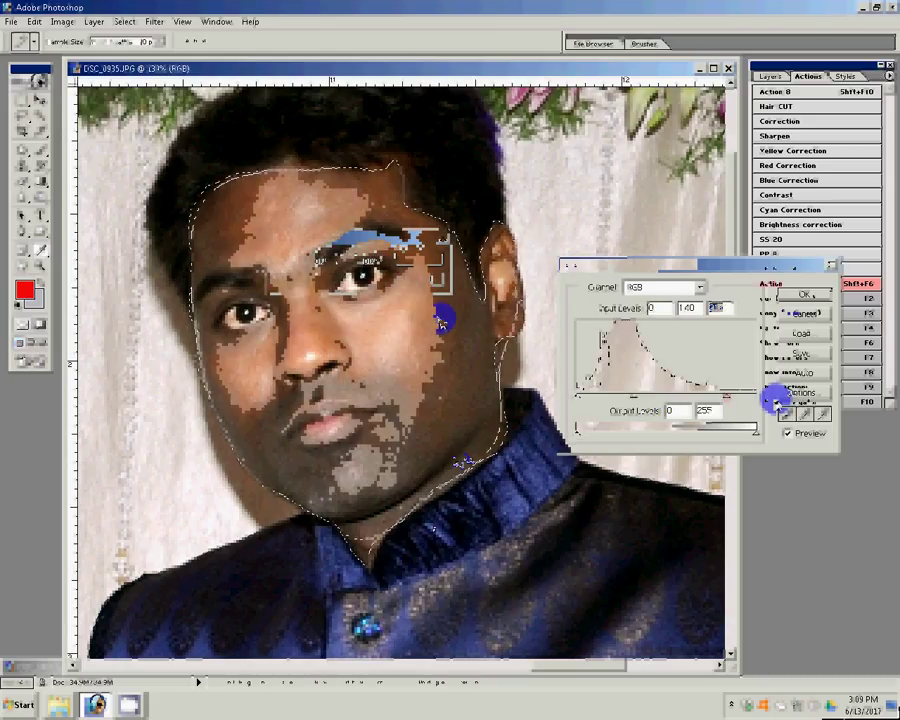
pyautogui.press('Return')
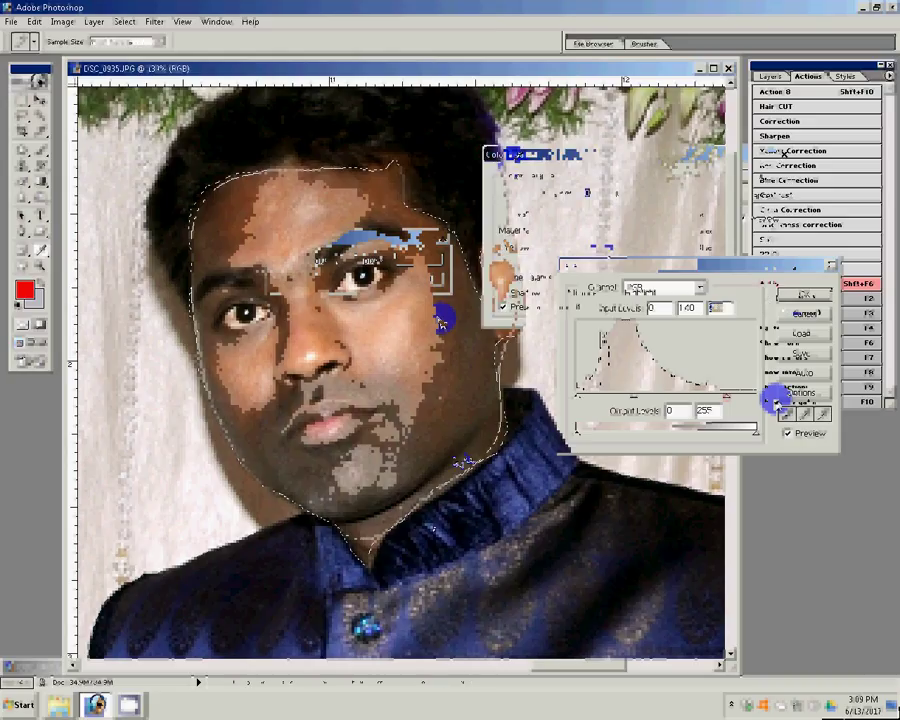
# Nudge the face's colour balance slightly toward yellow and magenta.
pyautogui.moveTo(616, 248); pyautogui.dragTo(620, 250)
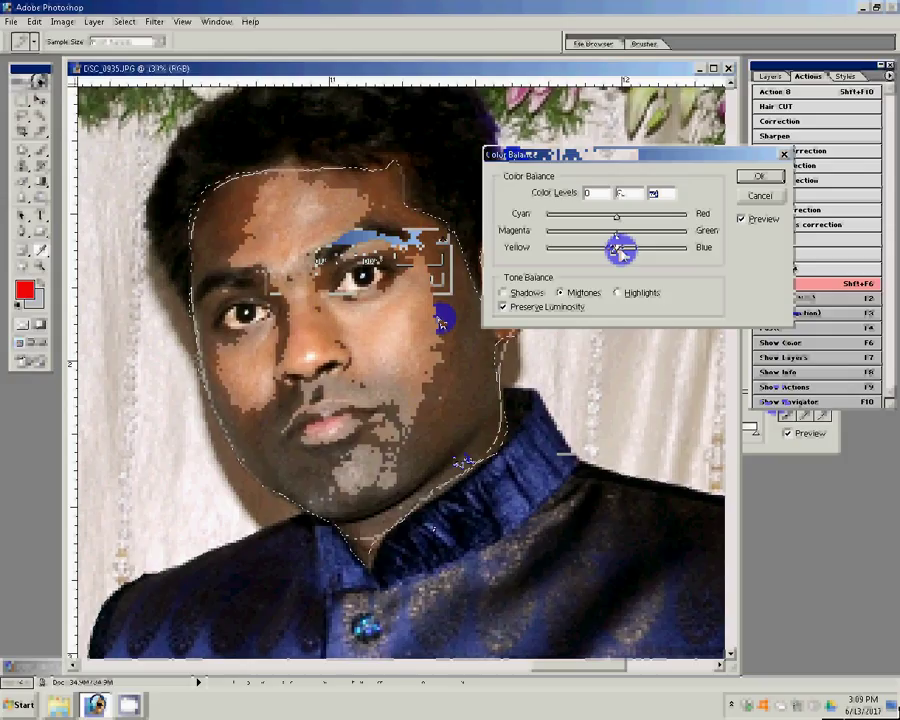
pyautogui.click(636, 238)
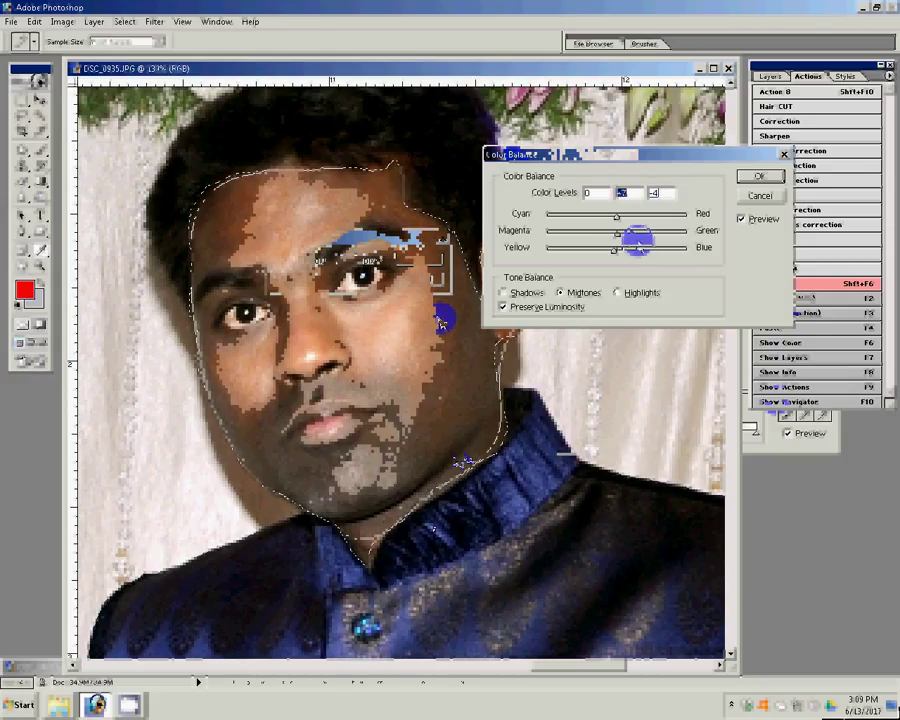
pyautogui.press('Return')
# Set the Levels white input to 240 on the face, then fit the whole photo on screen.
pyautogui.hotkey('ctrl', 'l')
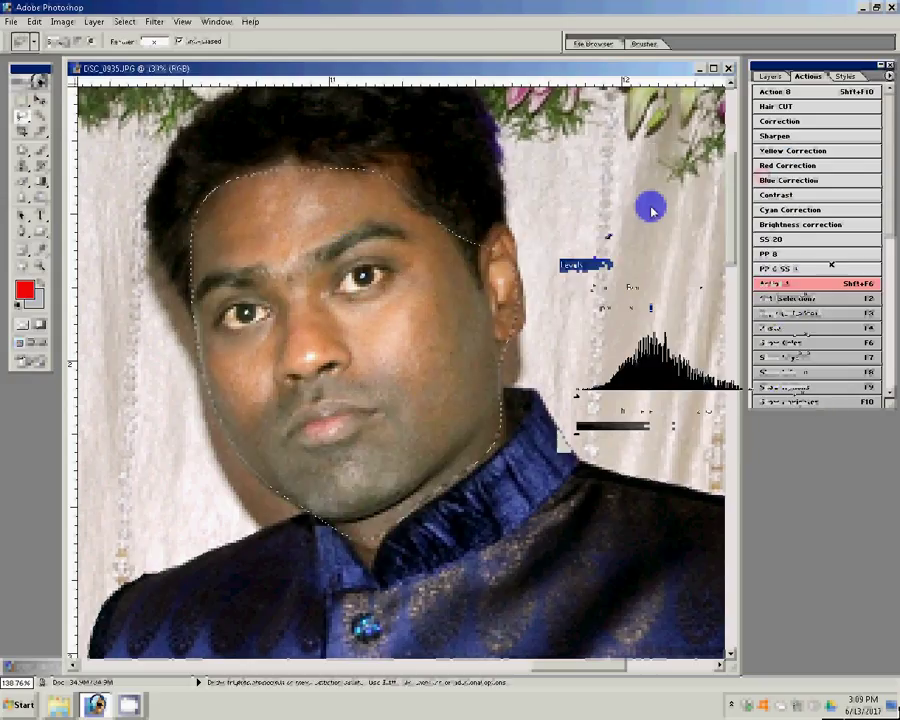
pyautogui.moveTo(755, 394); pyautogui.dragTo(743, 400)
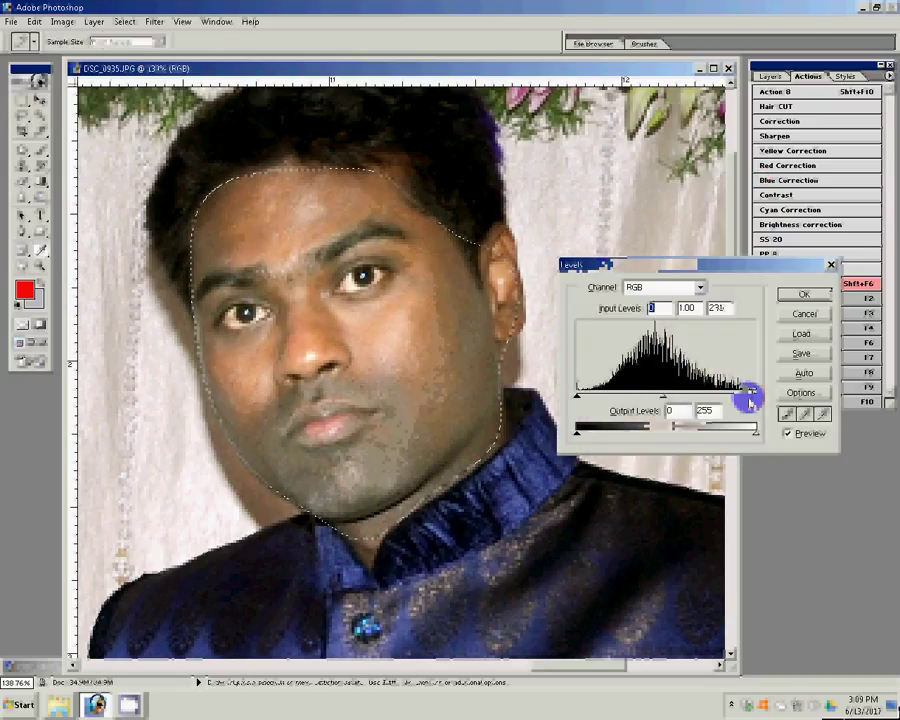
pyautogui.press('Return')
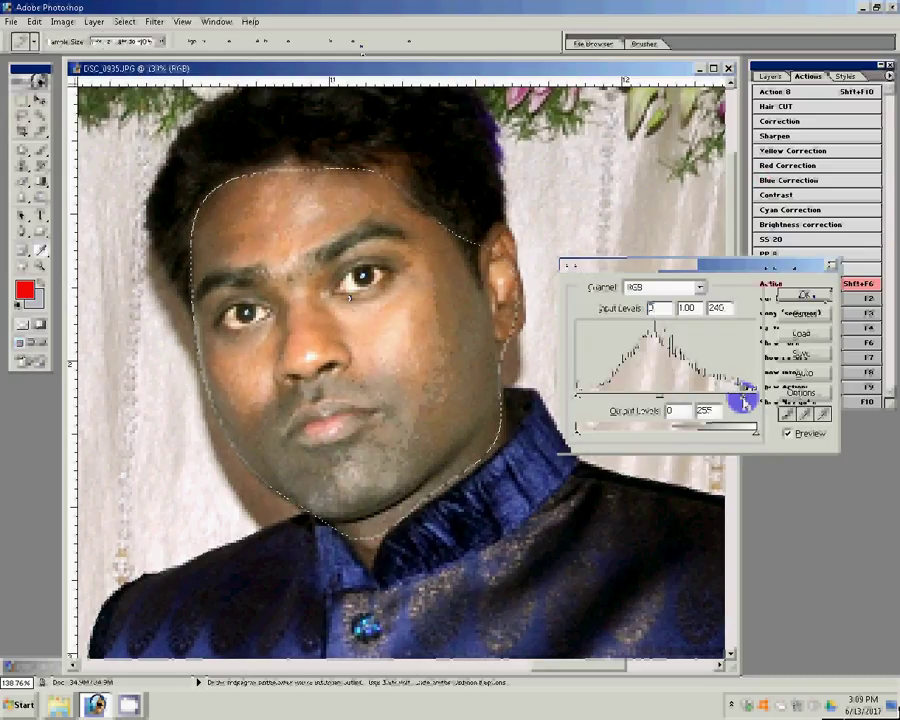
pyautogui.press('z')
pyautogui.click(350, 45)
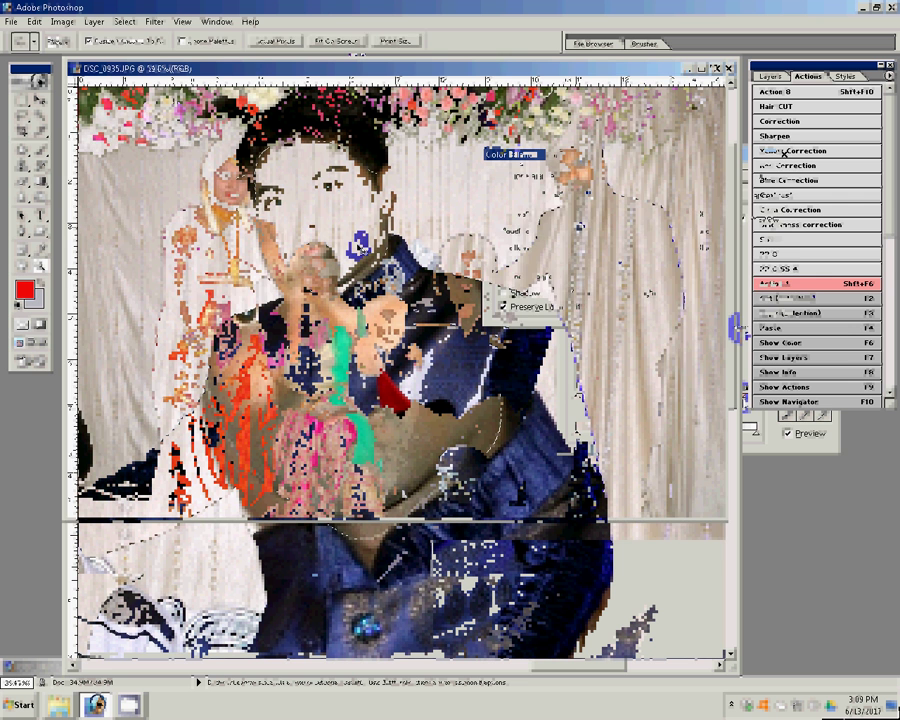
# Shift the face's Cyan–Red balance to +35, zoom in on the groom, and show the Layers panel.
pyautogui.moveTo(623, 215); pyautogui.dragTo(643, 217)
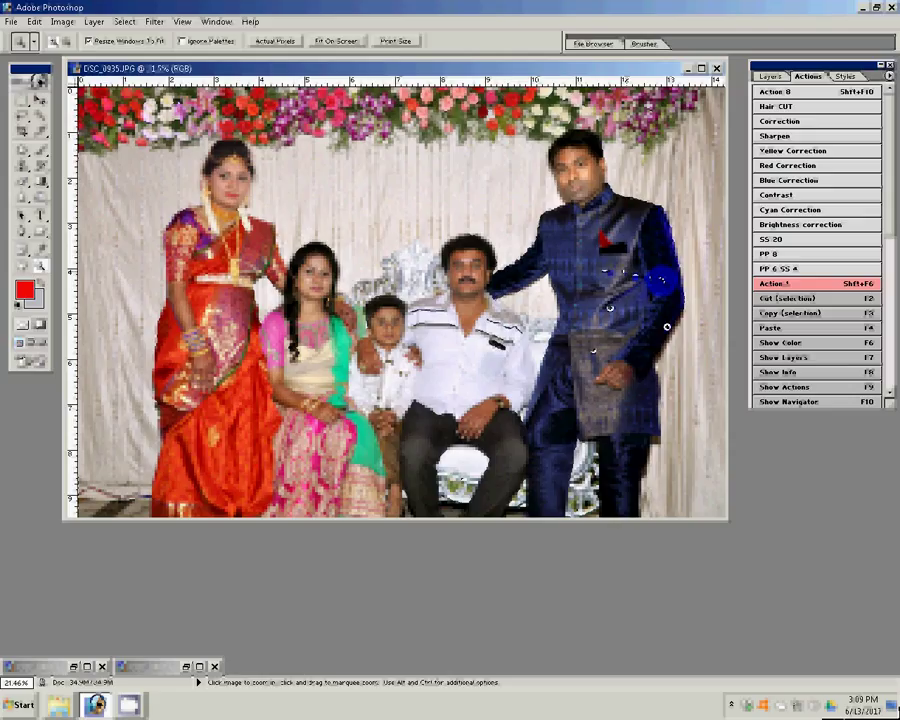
pyautogui.click(466, 240)
pyautogui.click(488, 237)
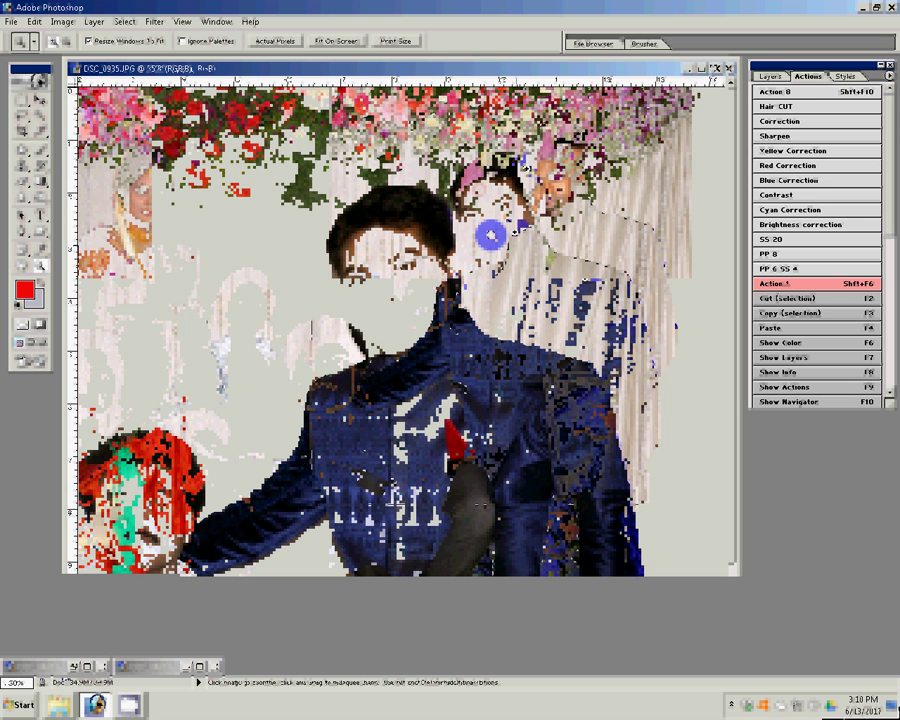
pyautogui.click(775, 77)
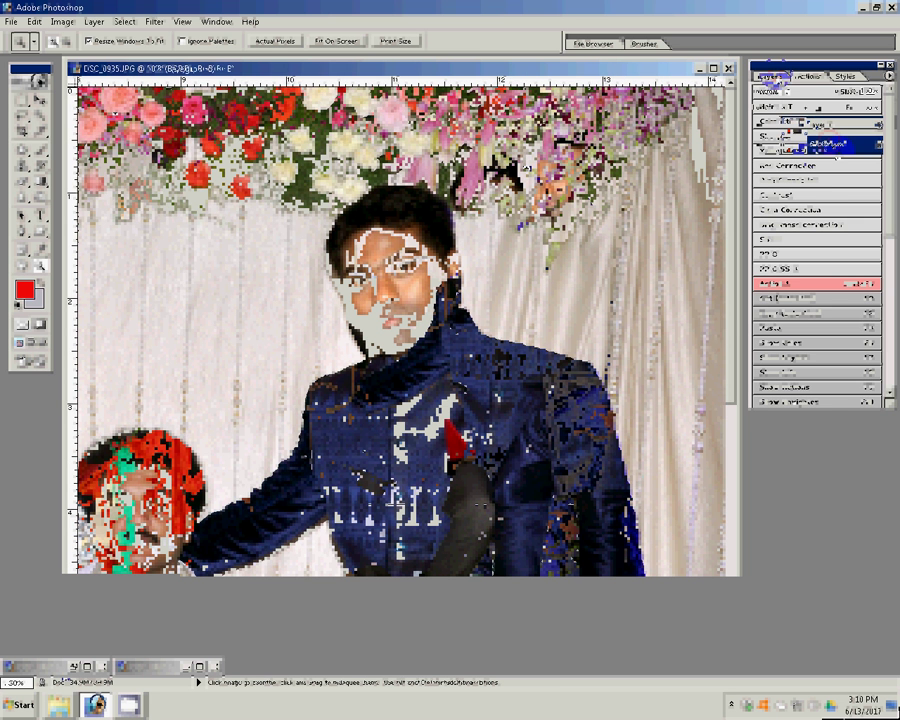
# Apply the Magic Pro filter to the photo with graininess raised to 96.
pyautogui.click(155, 22)
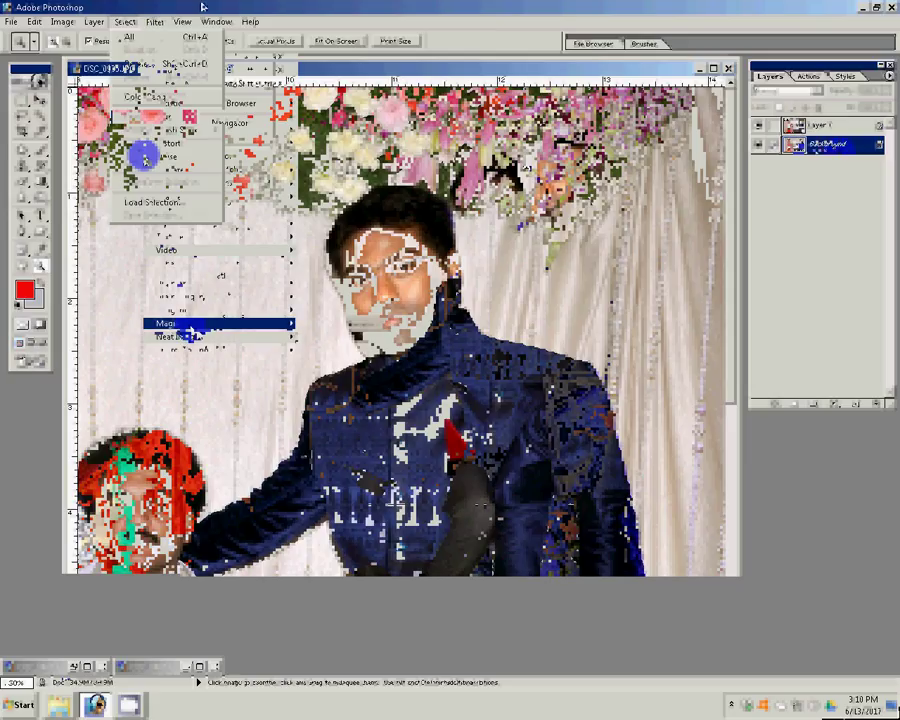
pyautogui.moveTo(200, 323)
pyautogui.click(330, 323)
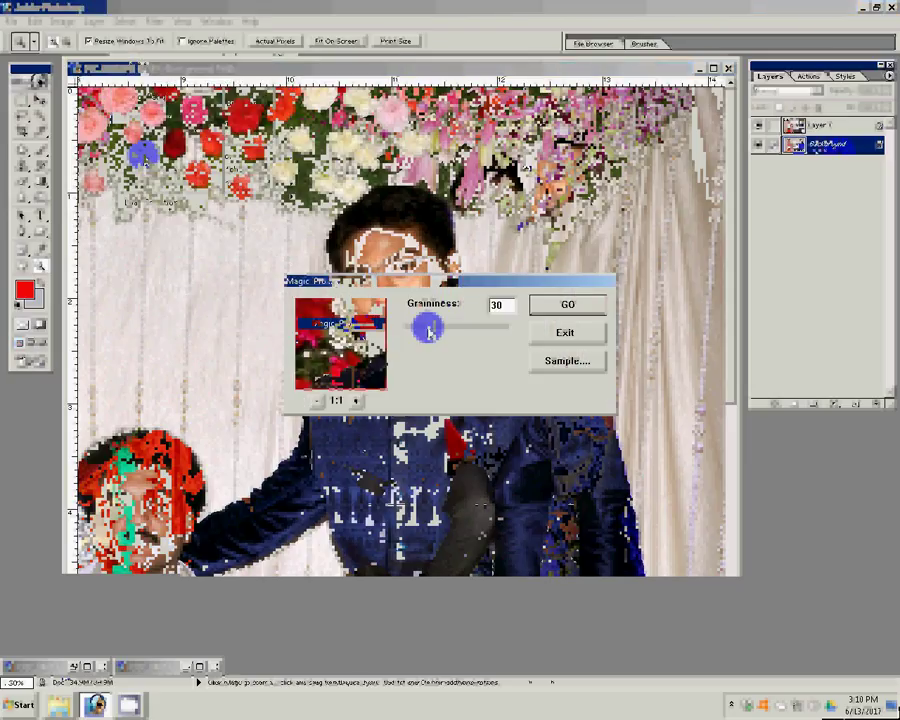
pyautogui.moveTo(428, 330); pyautogui.dragTo(484, 326)
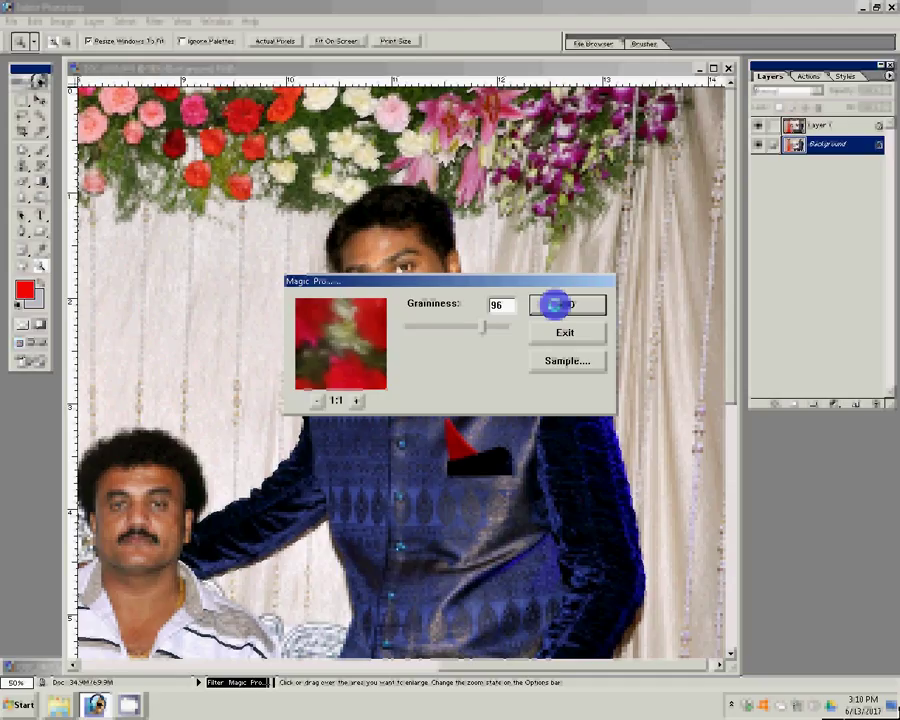
pyautogui.click(555, 304)
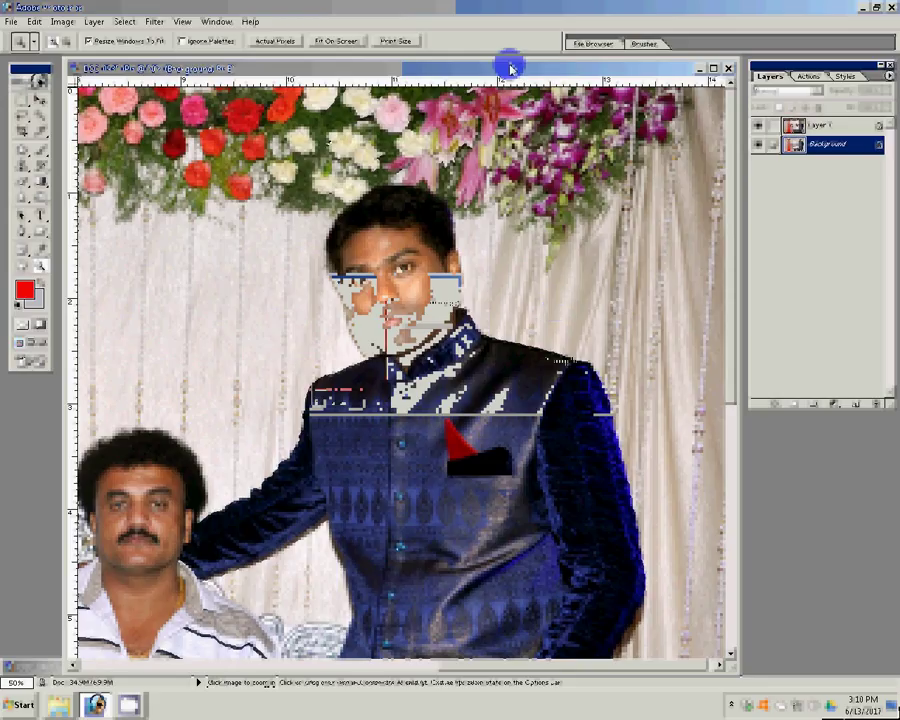
# Apply Add Noise, make Layer 1 active, and zoom to 100% on the groom's face.
pyautogui.click(152, 21)
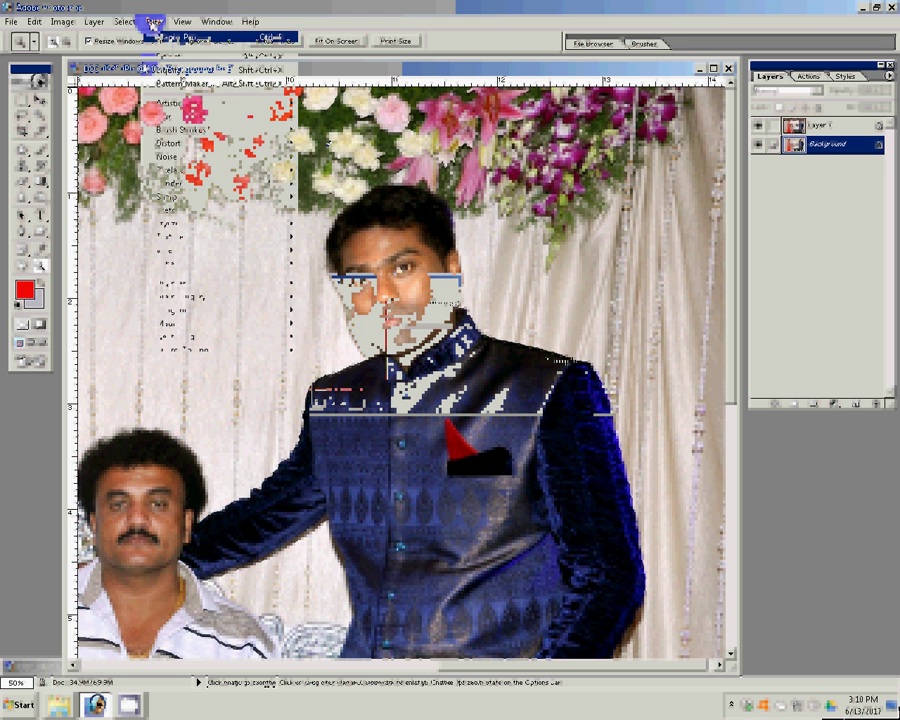
pyautogui.click(330, 157)
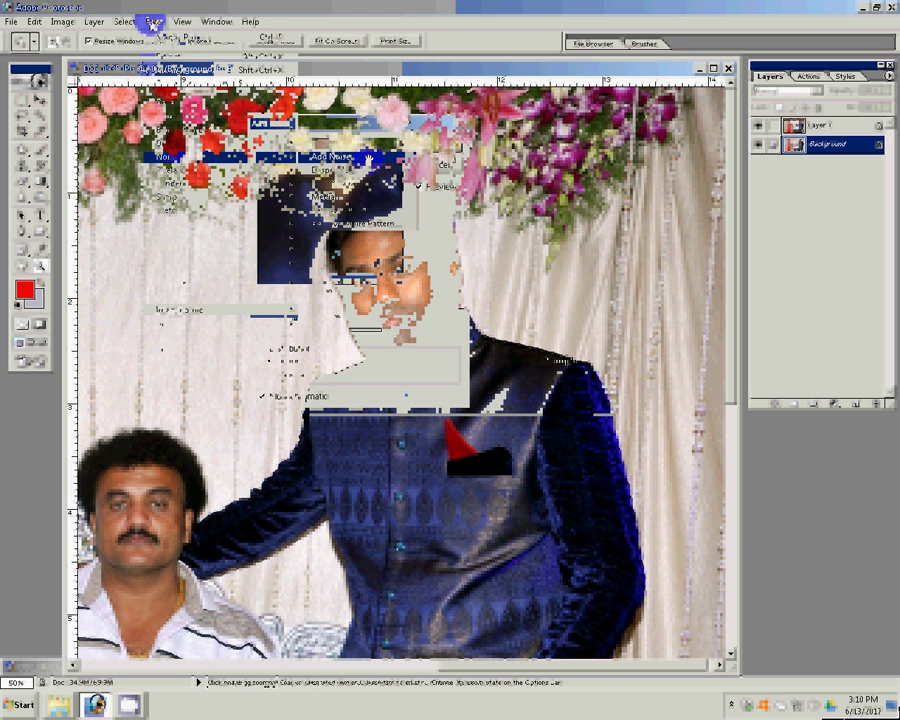
pyautogui.click(452, 148)
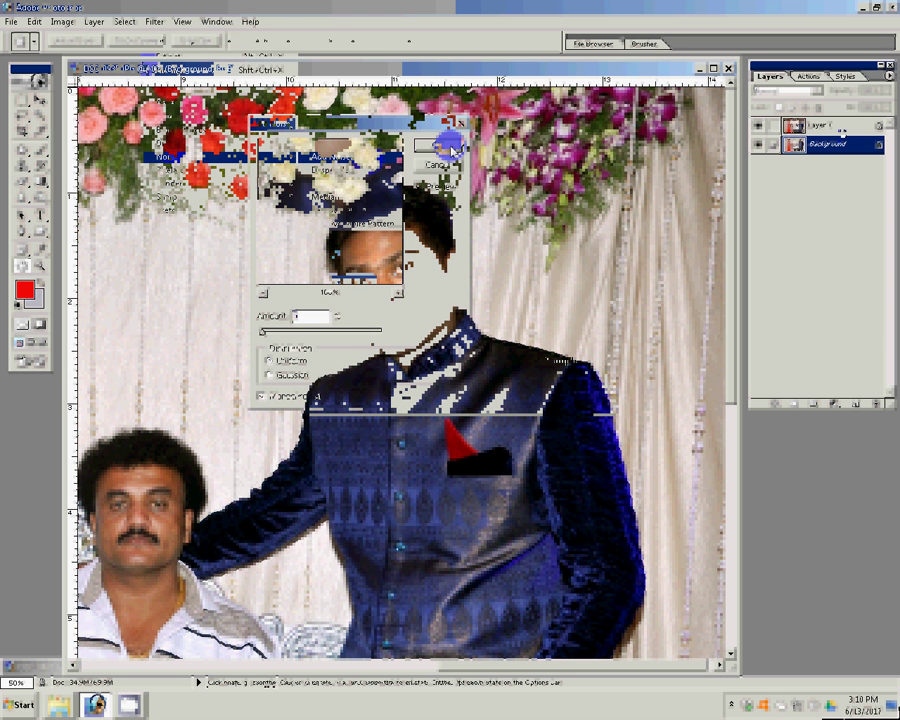
pyautogui.click(838, 128)
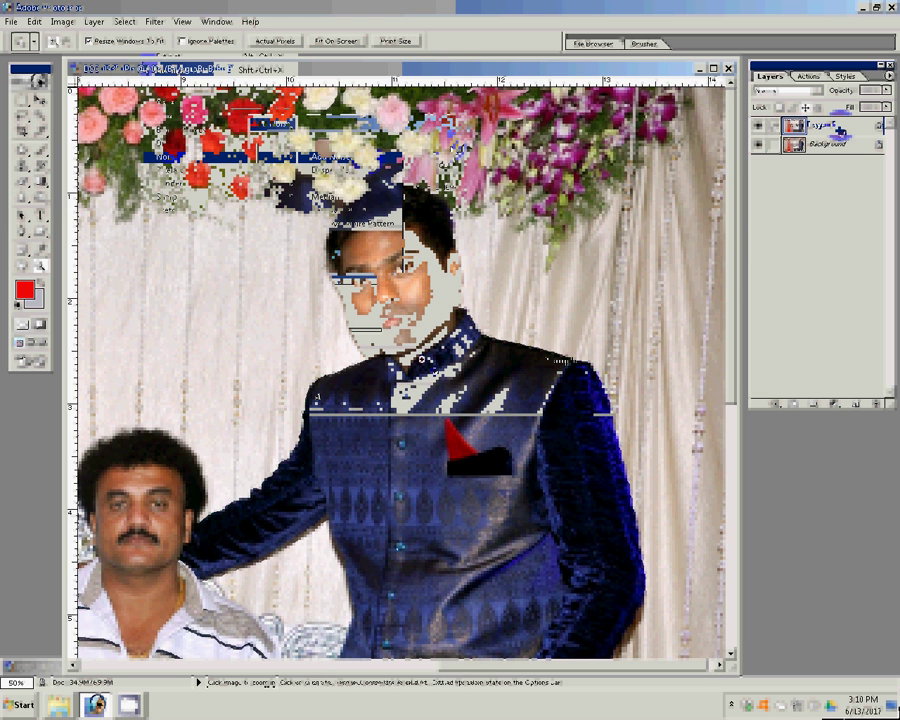
pyautogui.click(363, 336)
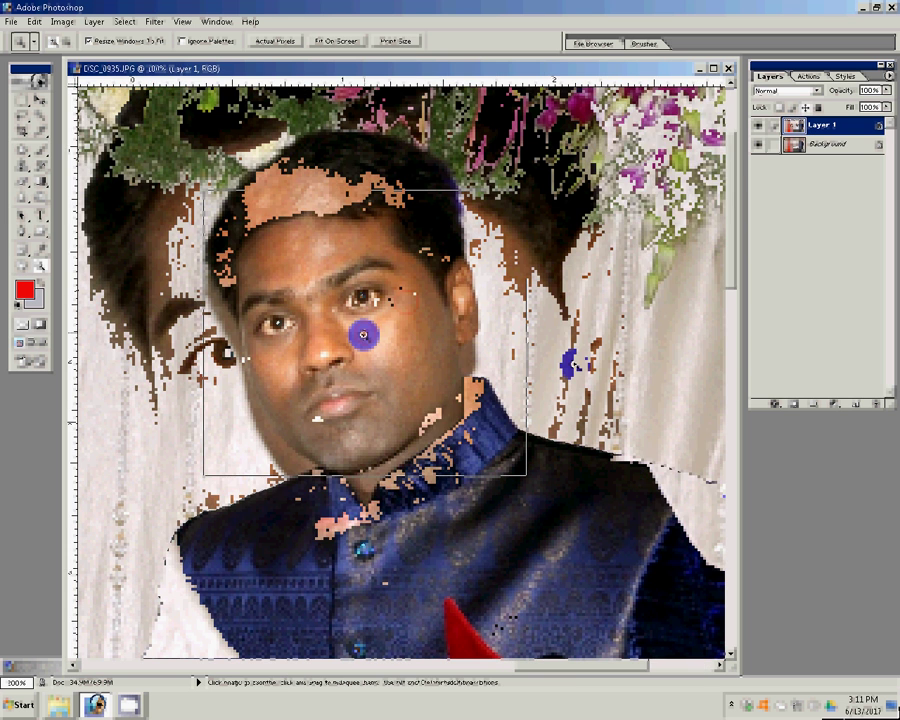
# Set the Eraser to 66% opacity with a ~30 px brush and zoom to 200% on the woman's face.
pyautogui.click(24, 213)
pyautogui.click(22, 181)
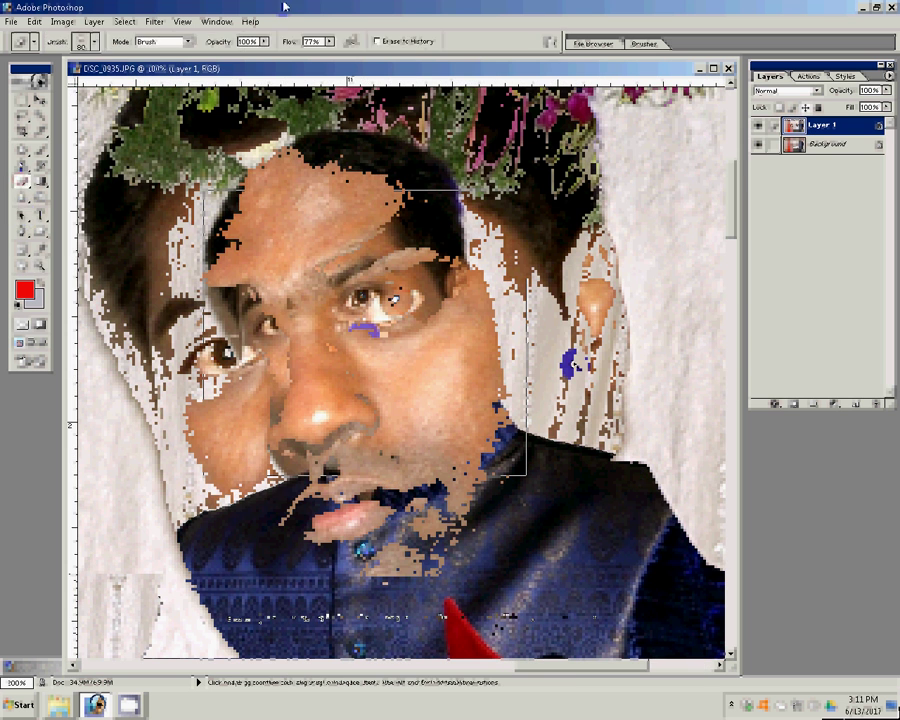
pyautogui.click(249, 41)
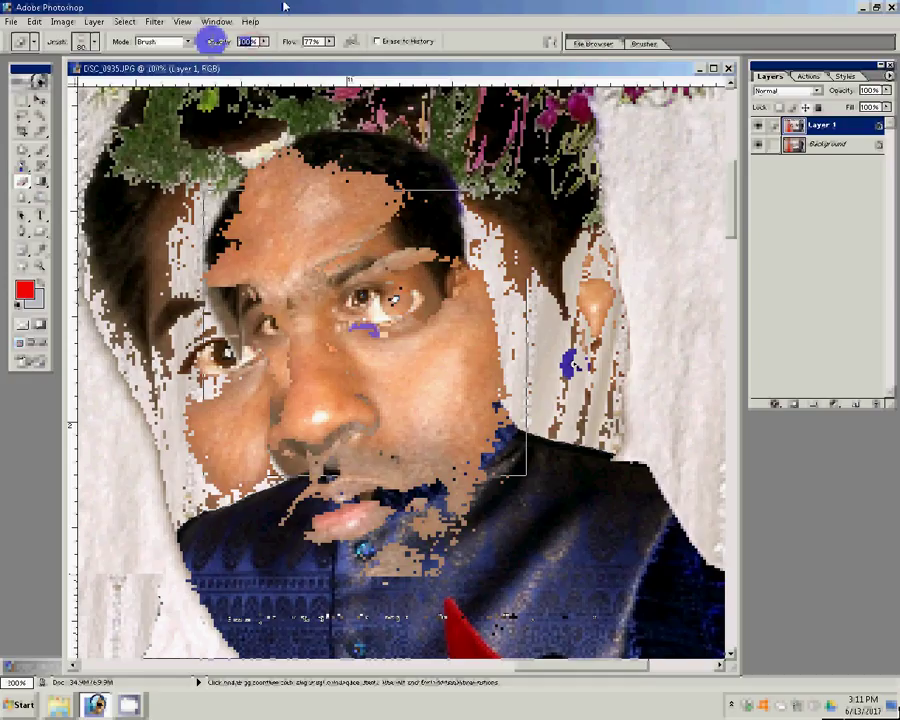
pyautogui.write('66')
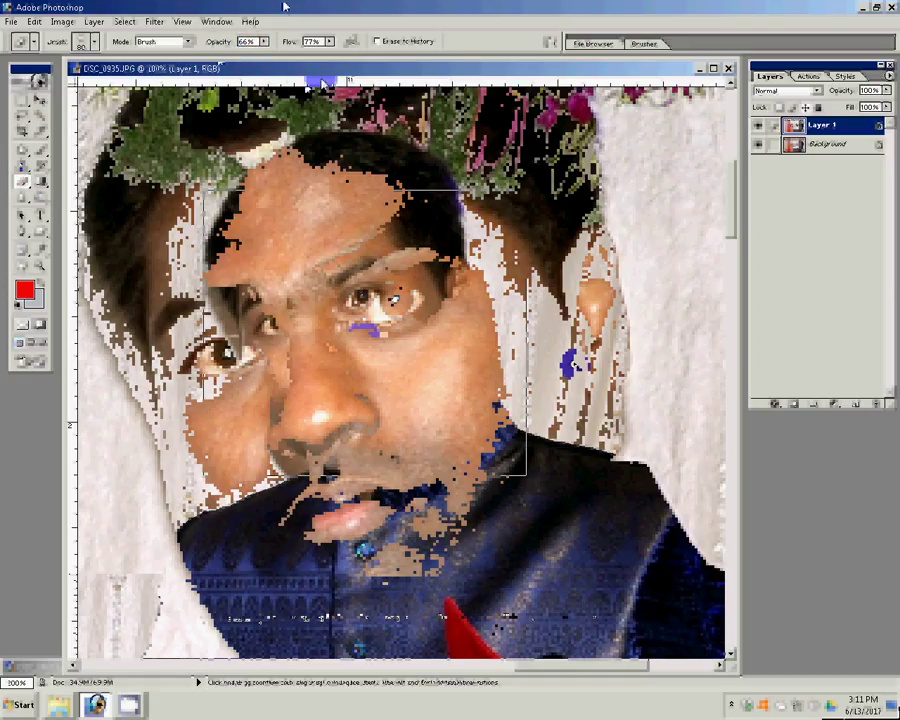
pyautogui.press('[')
pyautogui.press('[')
pyautogui.press('[')
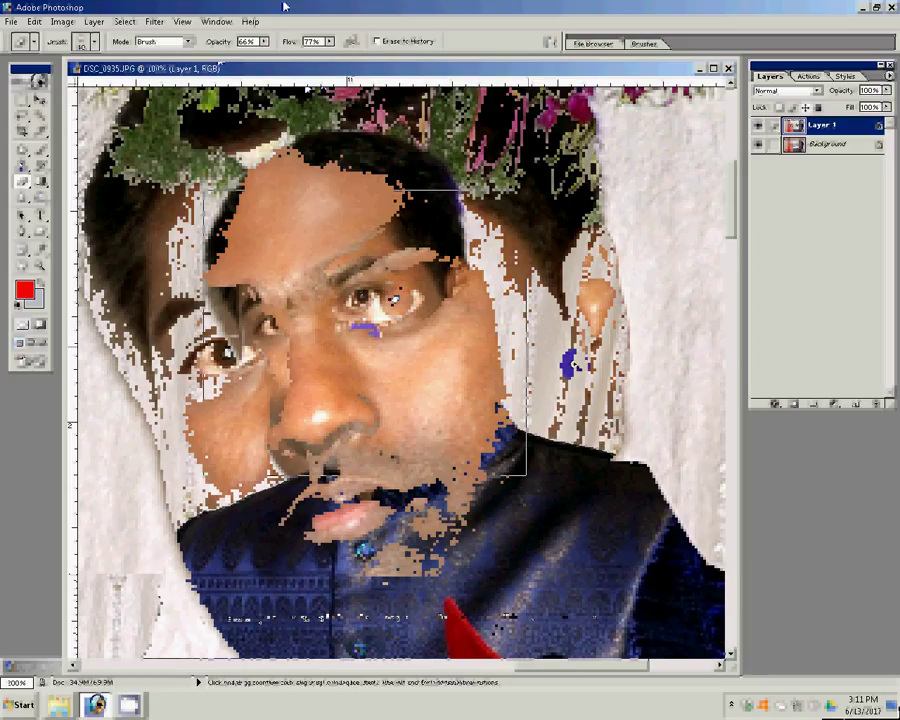
pyautogui.click(826, 247)
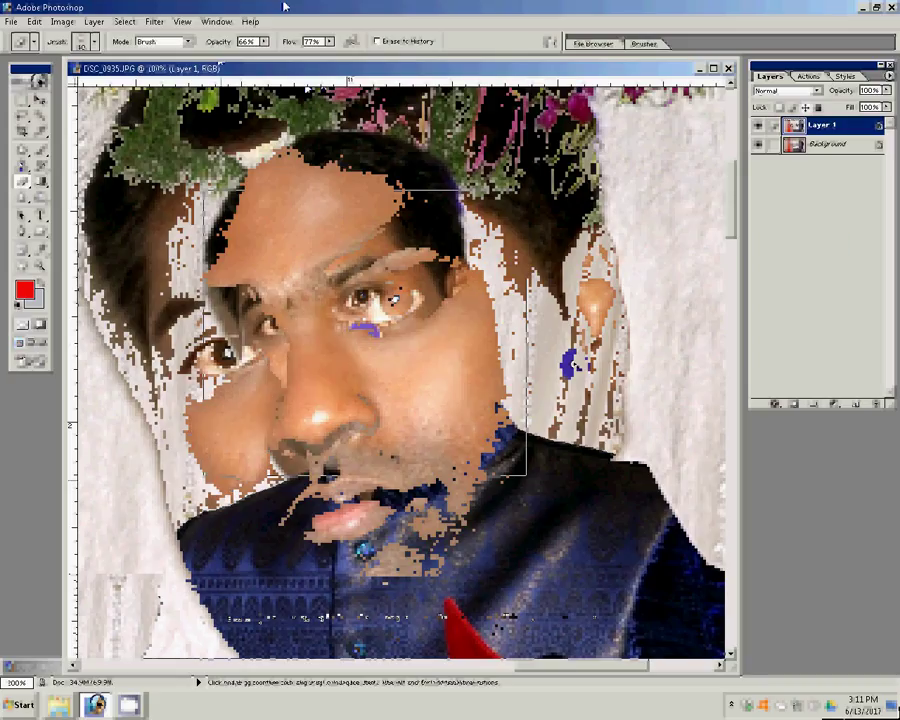
pyautogui.click(362, 380)
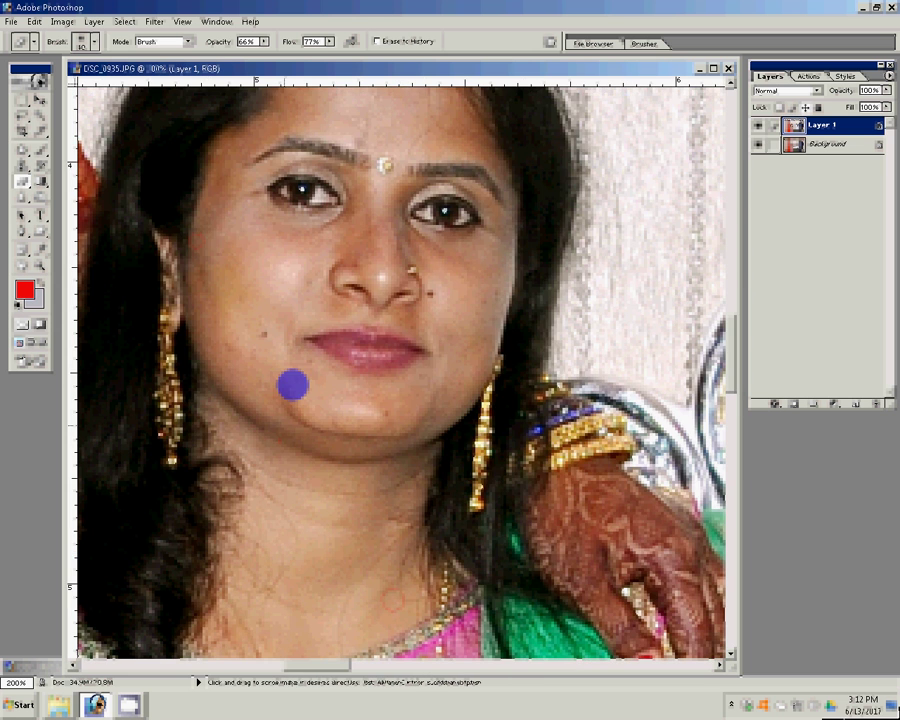
# Erase Layer 1 over the woman's cheeks and forehead.
pyautogui.click(316, 228)
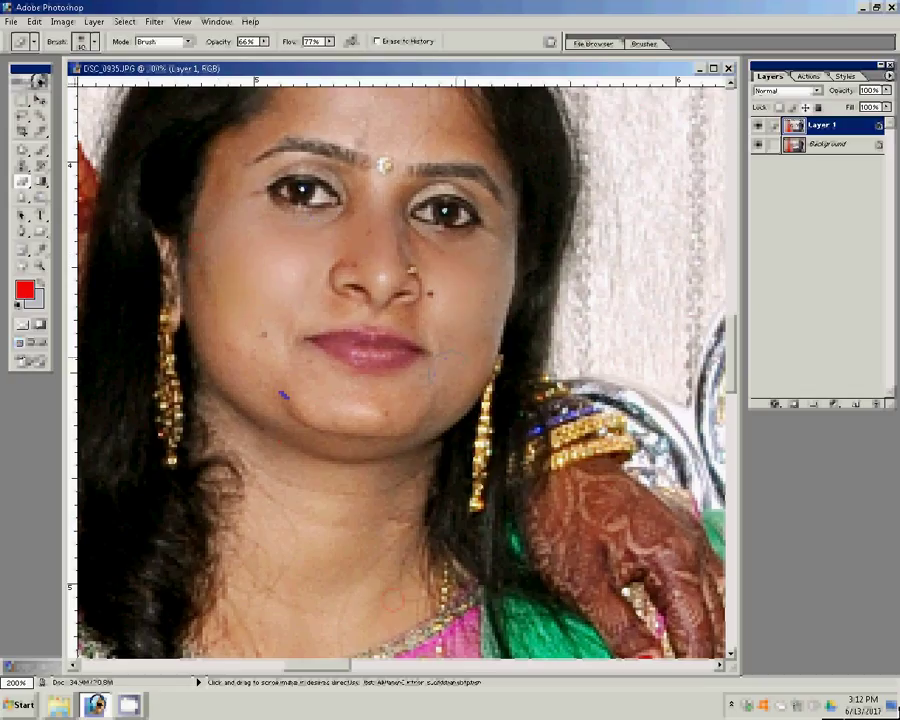
pyautogui.click(275, 362)
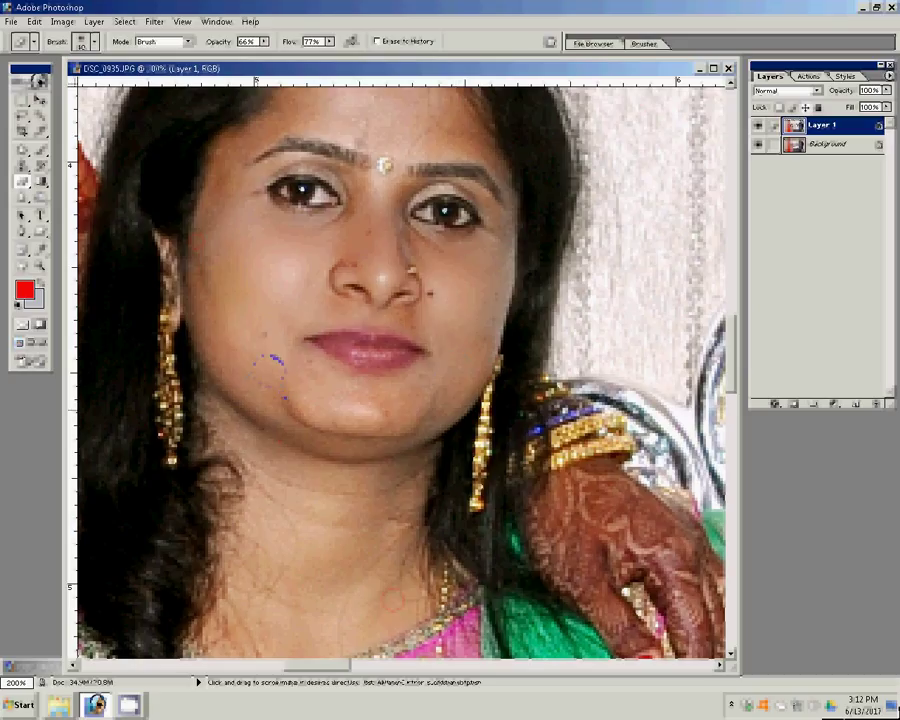
pyautogui.click(268, 502)
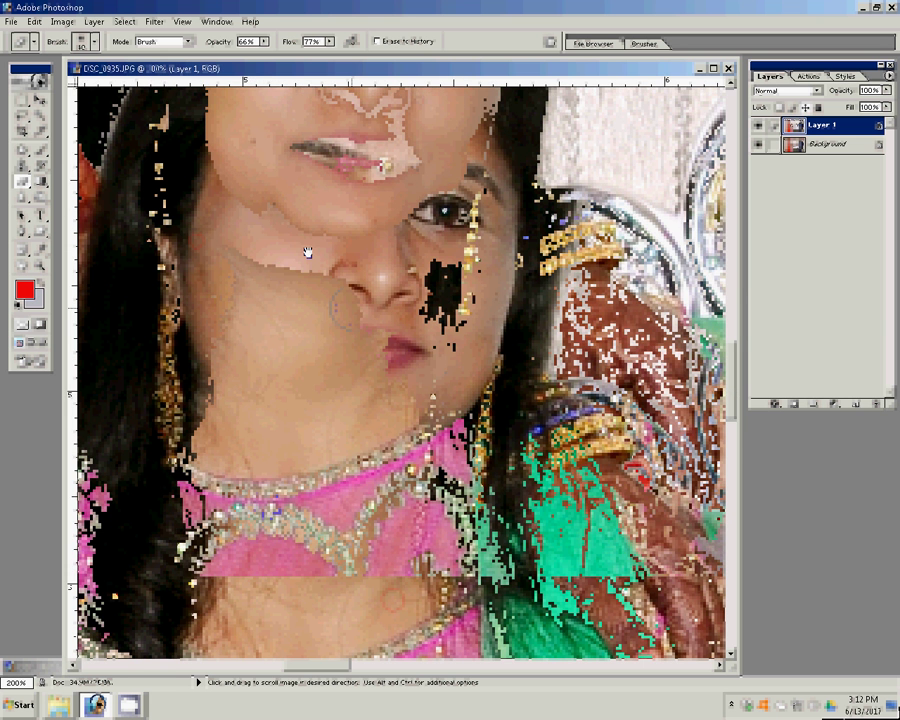
pyautogui.click(384, 181)
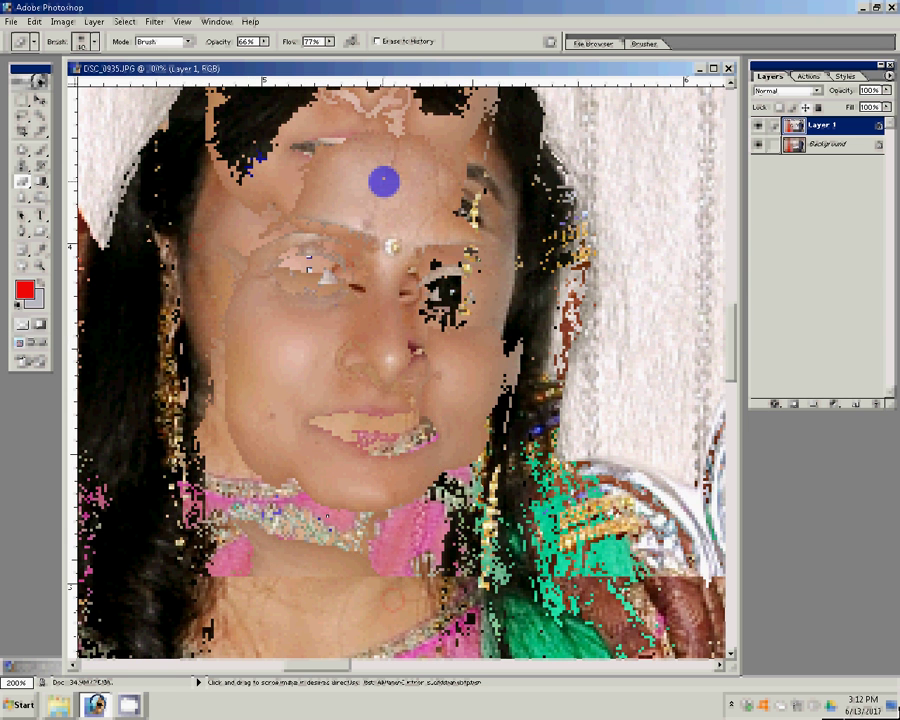
pyautogui.click(400, 206)
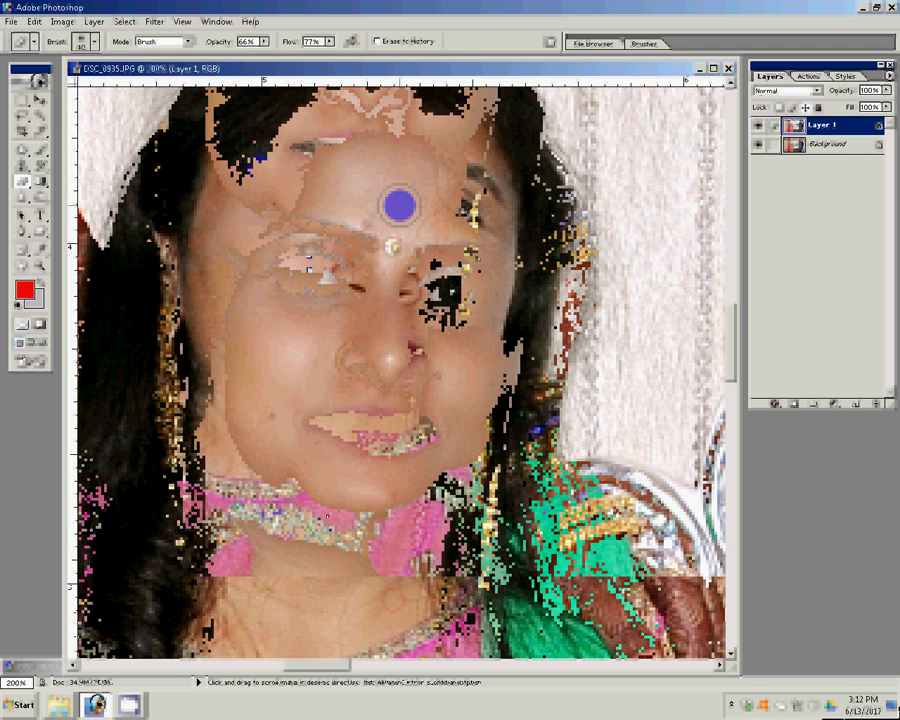
# Pan to the bride and erase the skin beside her nose.
pyautogui.moveTo(200, 600); pyautogui.dragTo(316, 203)
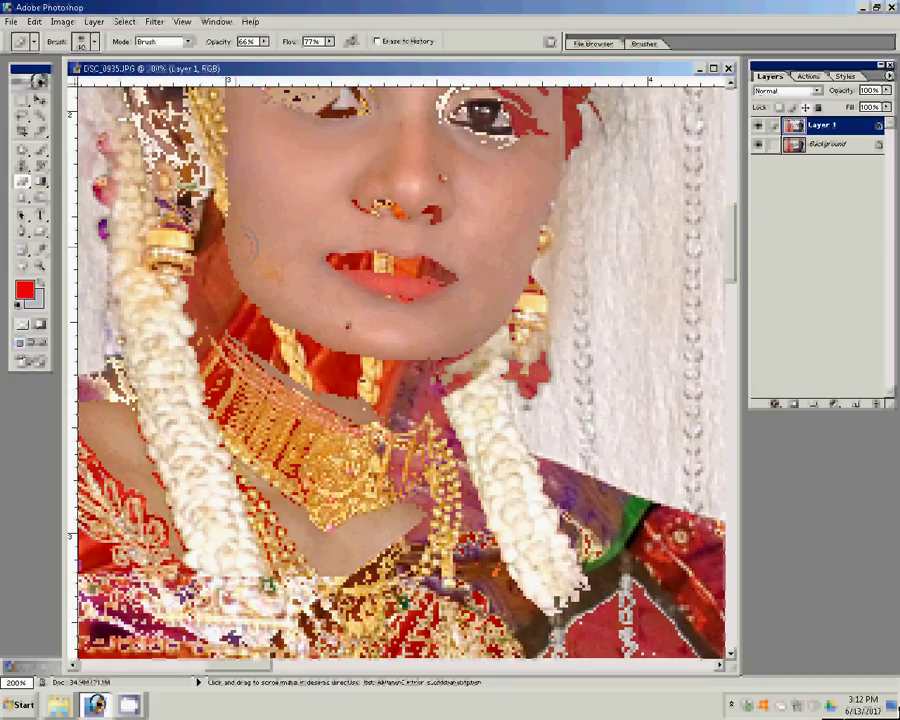
pyautogui.click(343, 218)
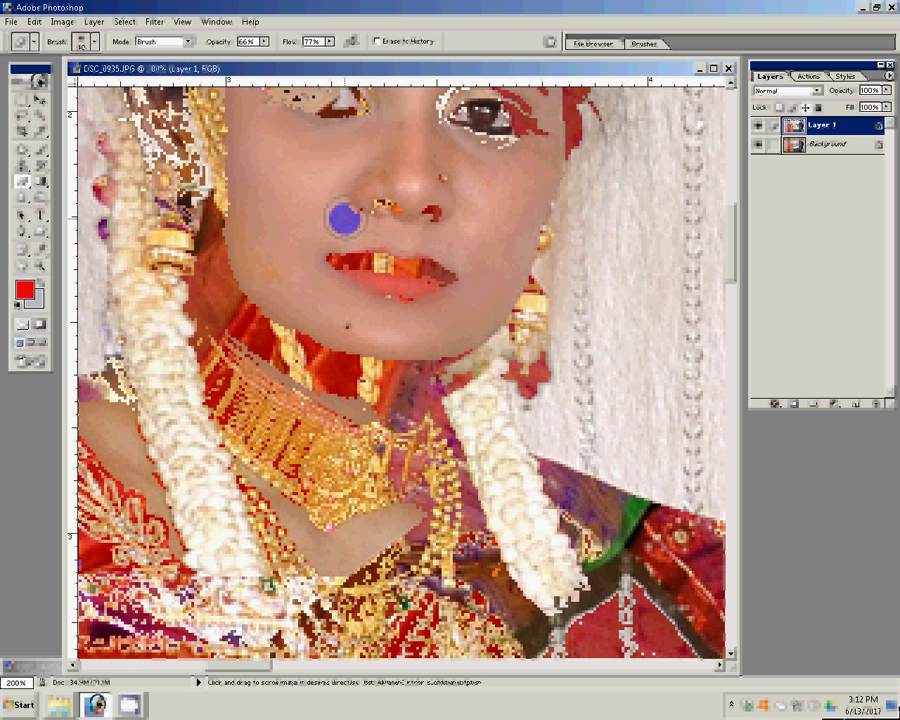
pyautogui.moveTo(343, 218)
pyautogui.mouseDown()
pyautogui.moveTo(391, 493)
pyautogui.moveTo(380, 319)
pyautogui.mouseUp()
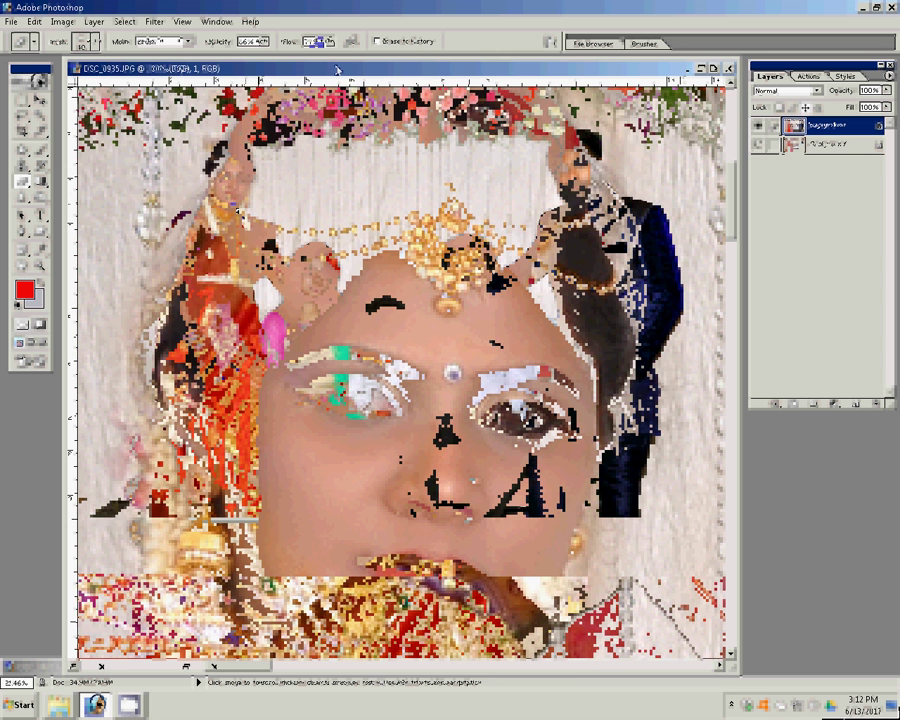
# Drag the group photo onto the Untitled-1 spread and scale it to about 132% on the left half.
pyautogui.press('z')
pyautogui.click(213, 164)
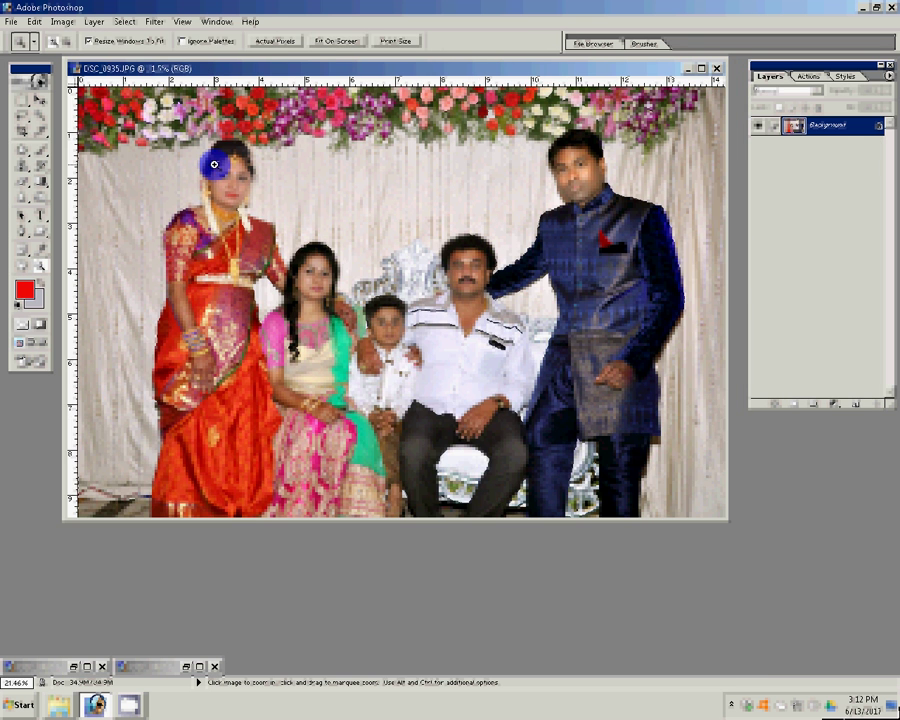
pyautogui.press('v')
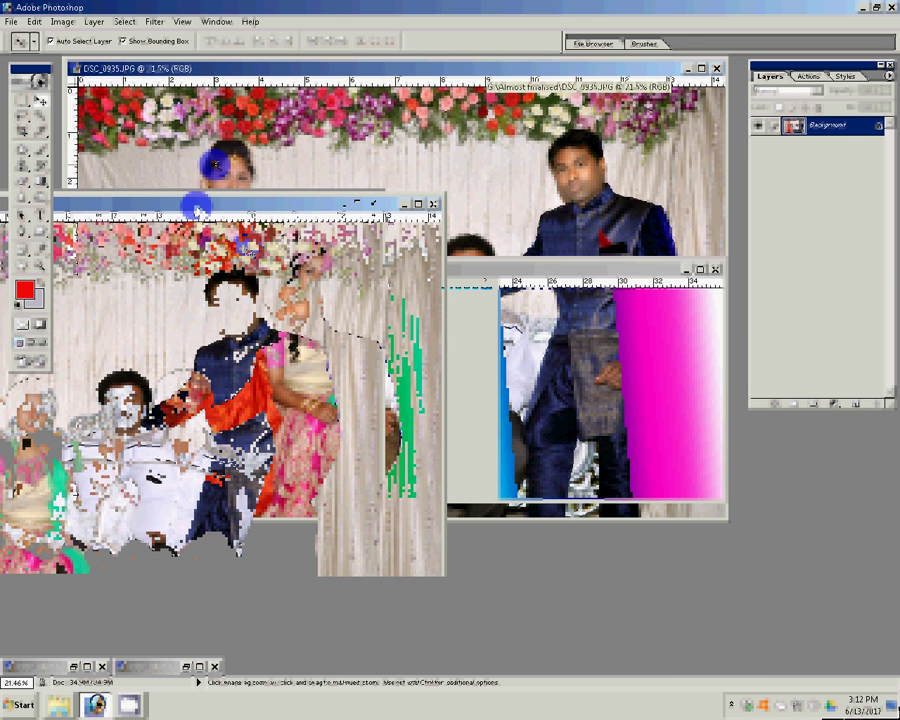
pyautogui.moveTo(483, 315); pyautogui.dragTo(268, 395)
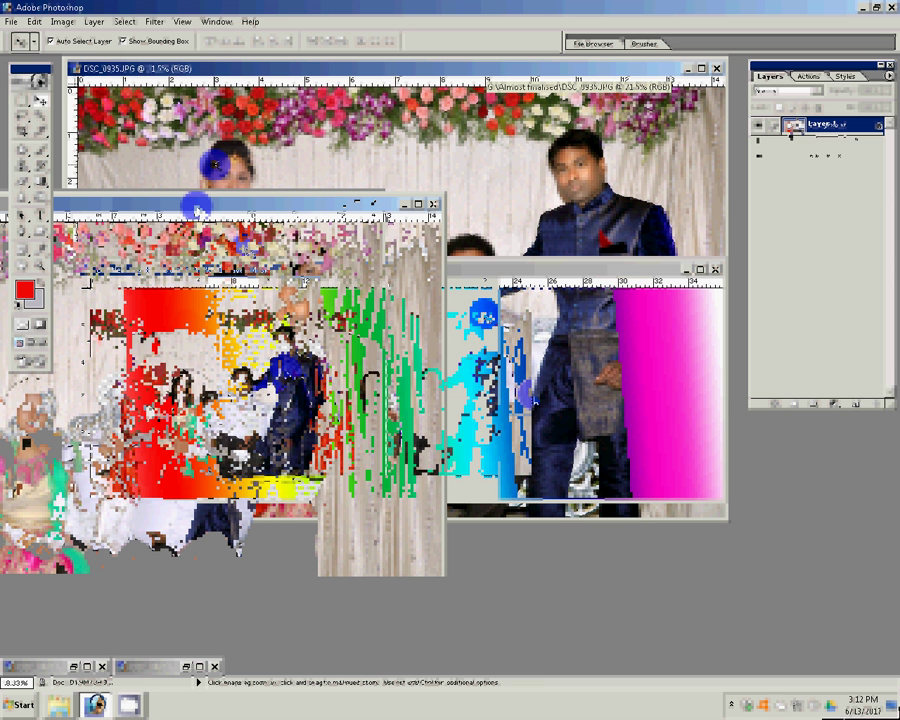
pyautogui.moveTo(461, 269); pyautogui.dragTo(481, 233)
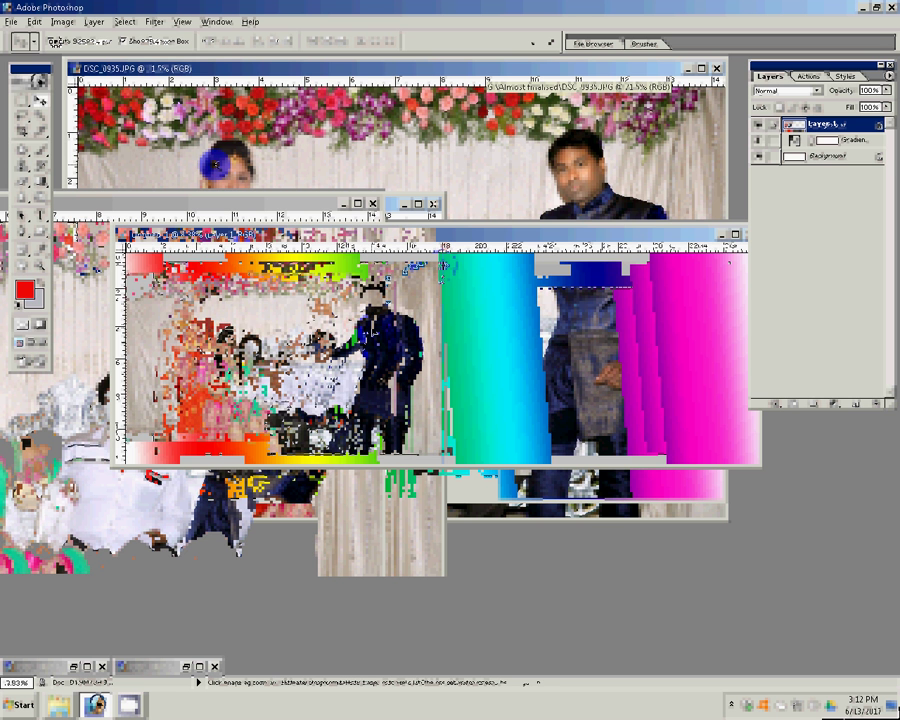
pyautogui.moveTo(153, 262); pyautogui.dragTo(153, 262)
pyautogui.click(550, 42)
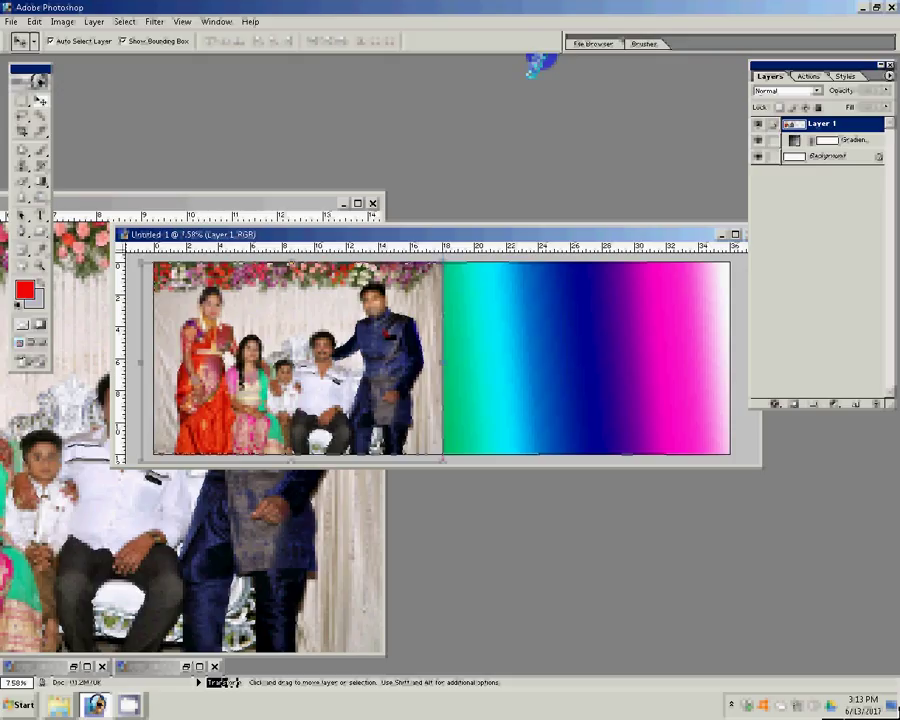
pyautogui.click(221, 216)
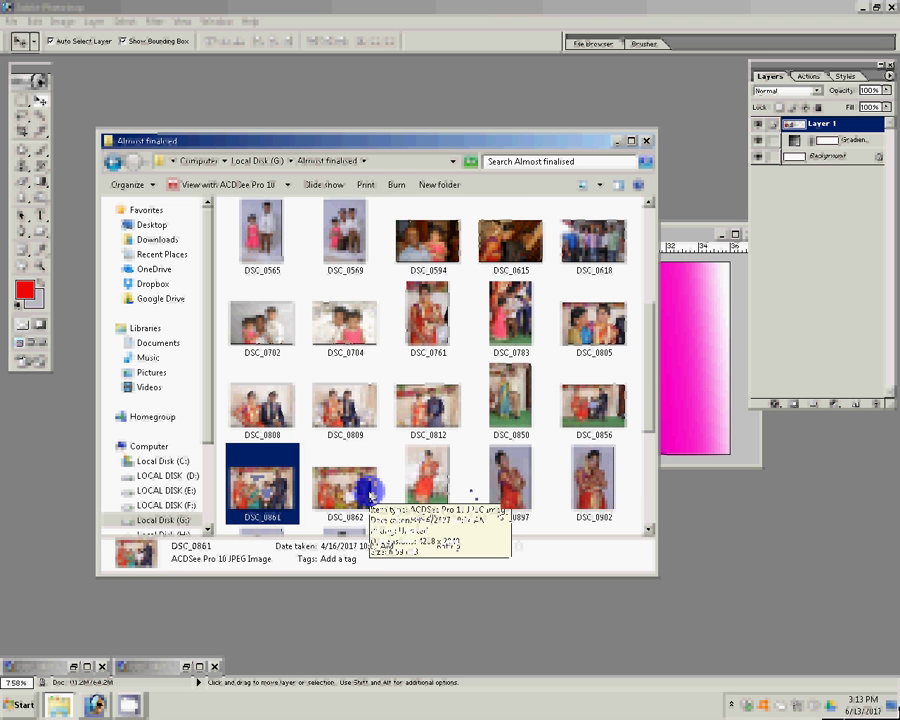
# Check DSC_0935's details and paste a copy of it into the ex d folder.
pyautogui.scroll(-3, 642, 386)
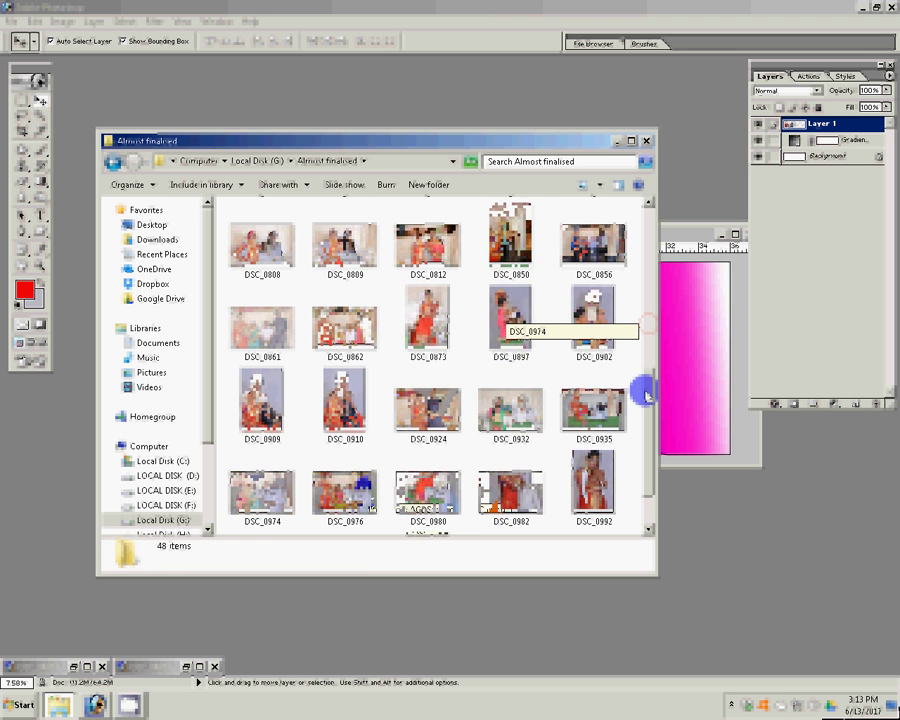
pyautogui.moveTo(645, 395); pyautogui.dragTo(645, 408)
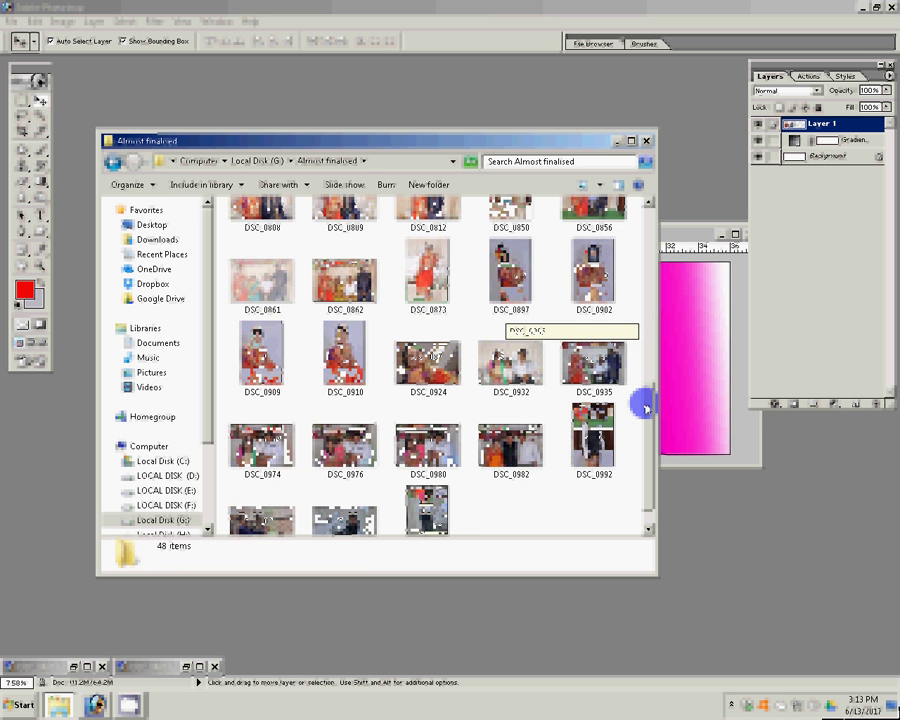
pyautogui.click(594, 372)
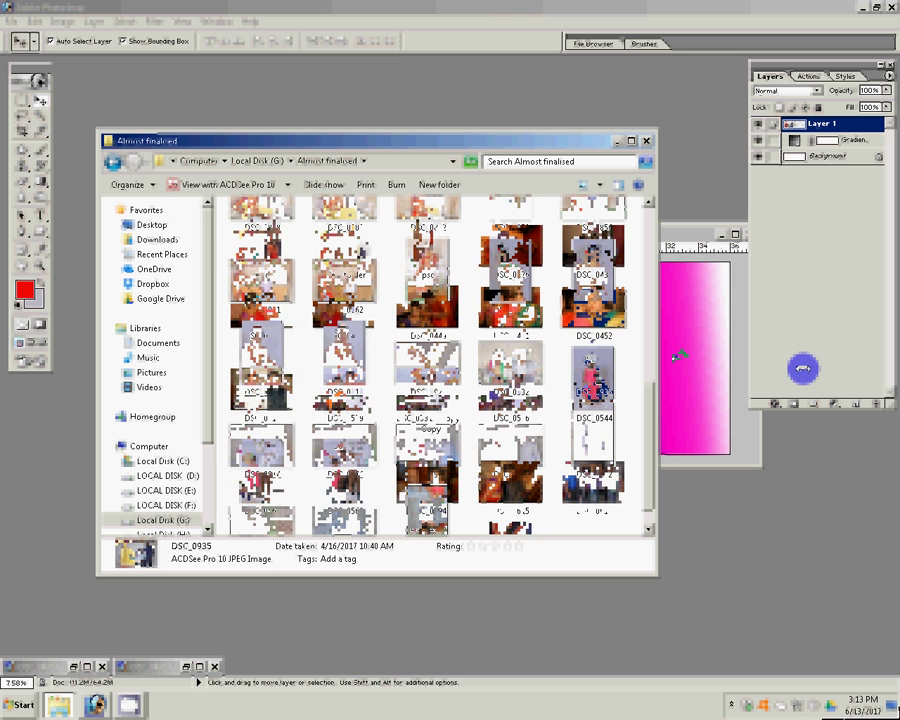
pyautogui.click(231, 266)
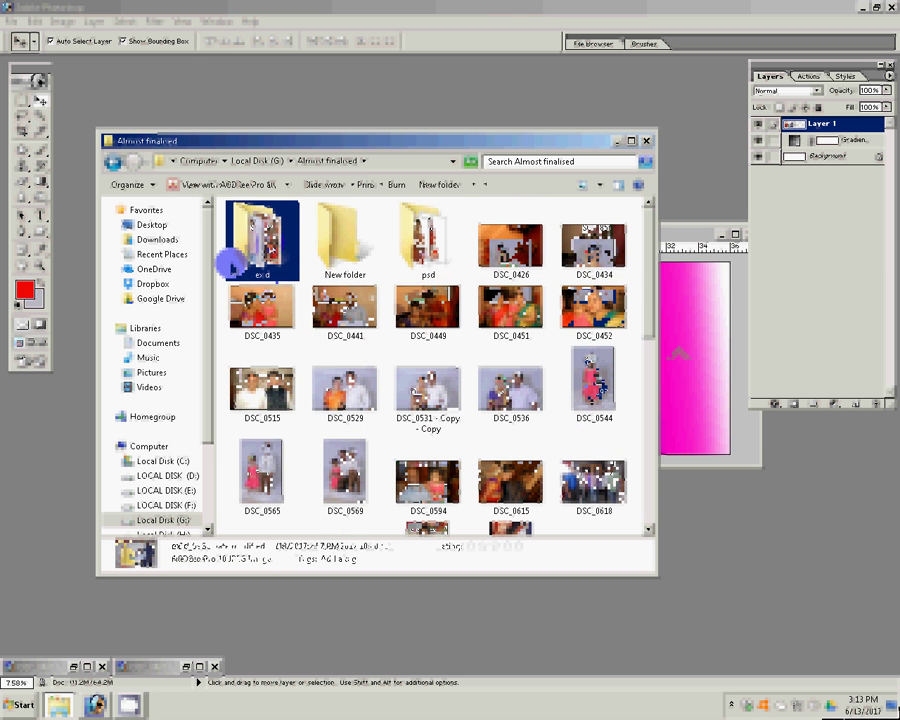
pyautogui.doubleClick(231, 264)
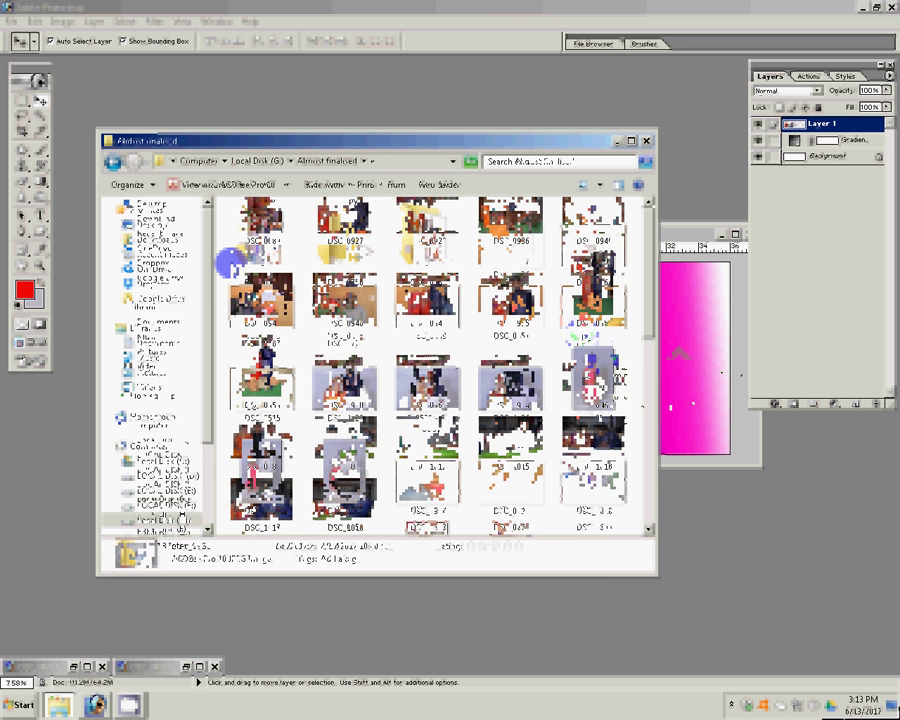
pyautogui.hotkey('ctrl', 'v')
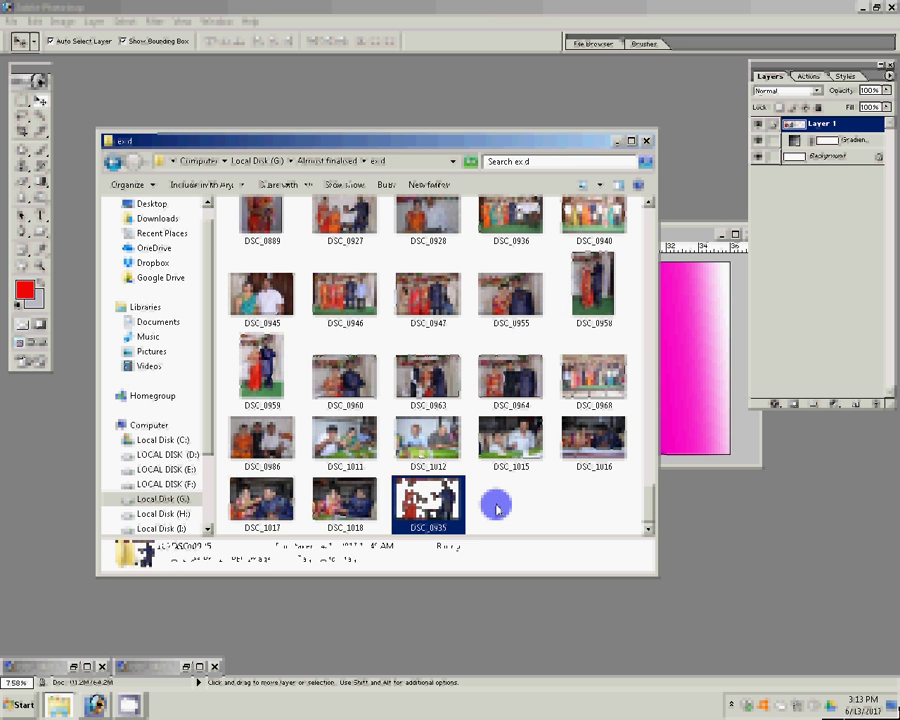
# Return to the Almost finalised folder and select two photos to open.
pyautogui.press('BackSpace')
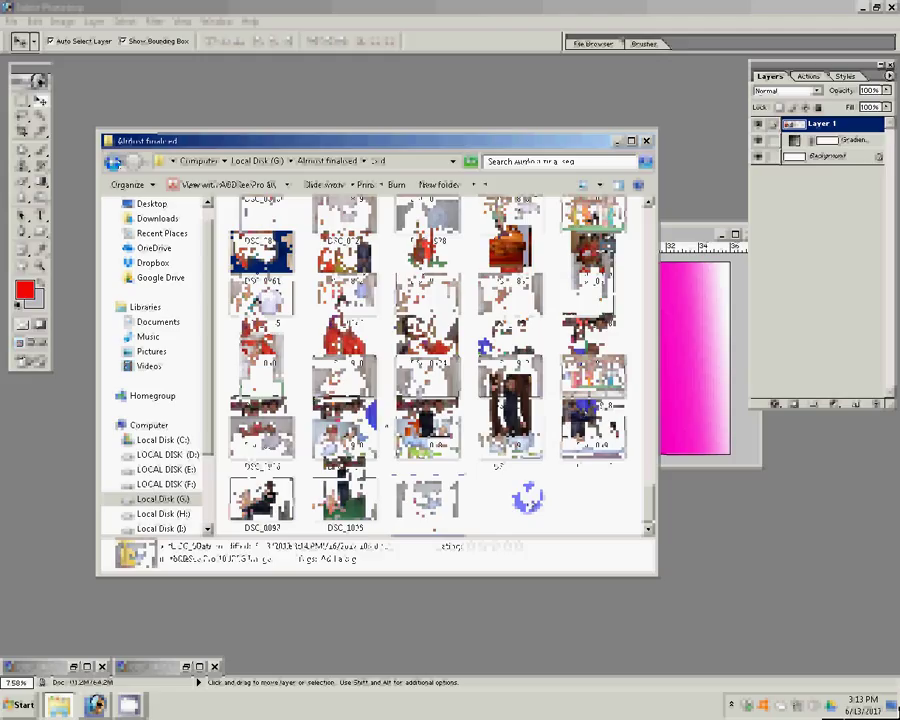
pyautogui.click(262, 410)
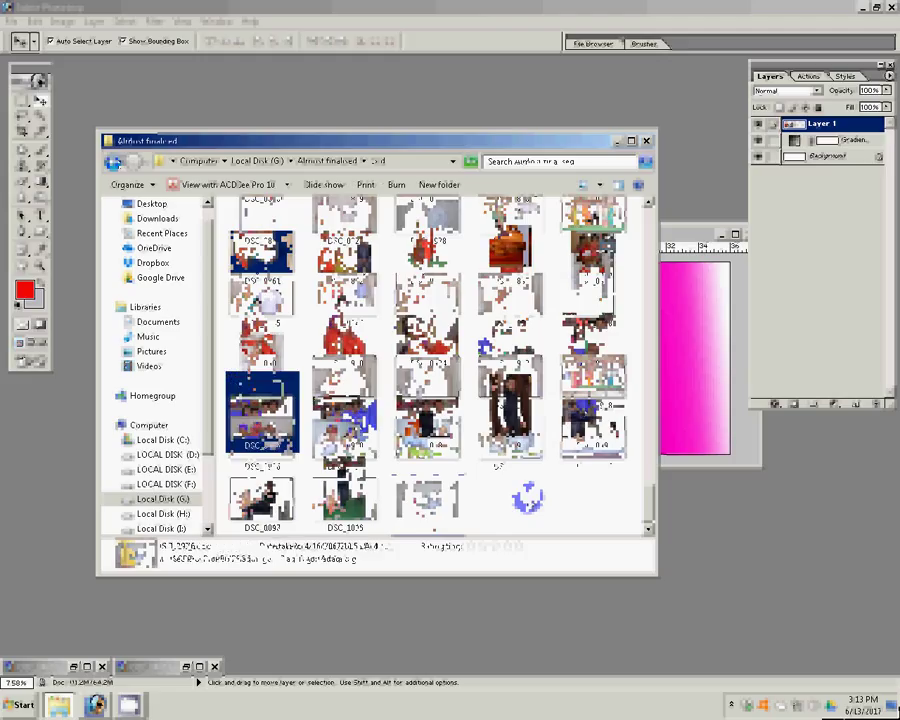
pyautogui.keyDown('ctrl'); pyautogui.click(345, 410); pyautogui.keyUp('ctrl')
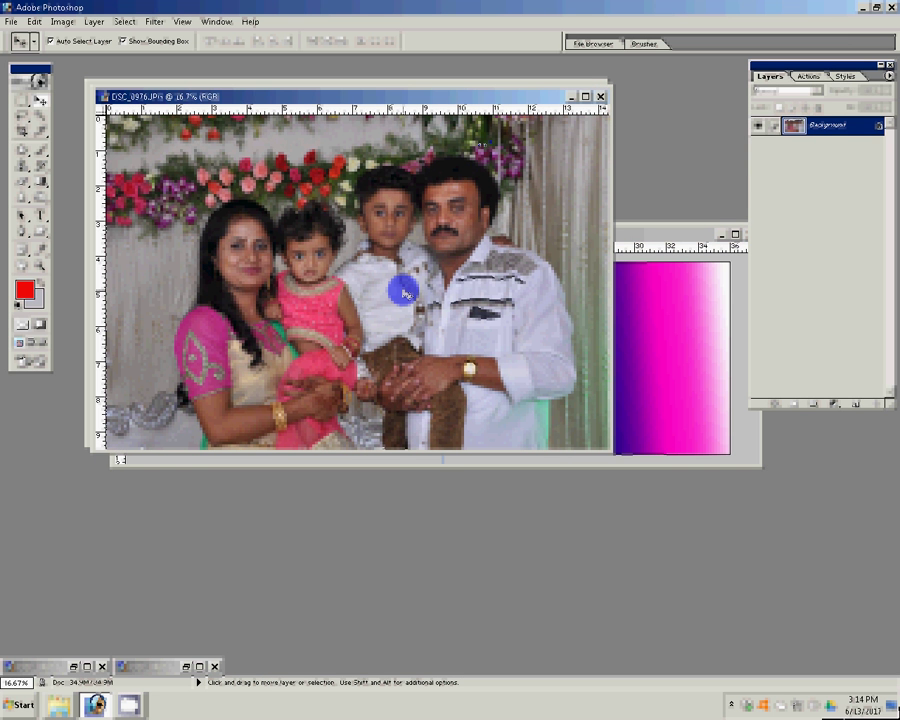
# Run the Correction and Blue Correction actions on the family photo, then zoom in on the faces.
pyautogui.moveTo(489, 96)
pyautogui.mouseDown()
pyautogui.moveTo(524, 340)
pyautogui.moveTo(520, 312)
pyautogui.mouseUp()
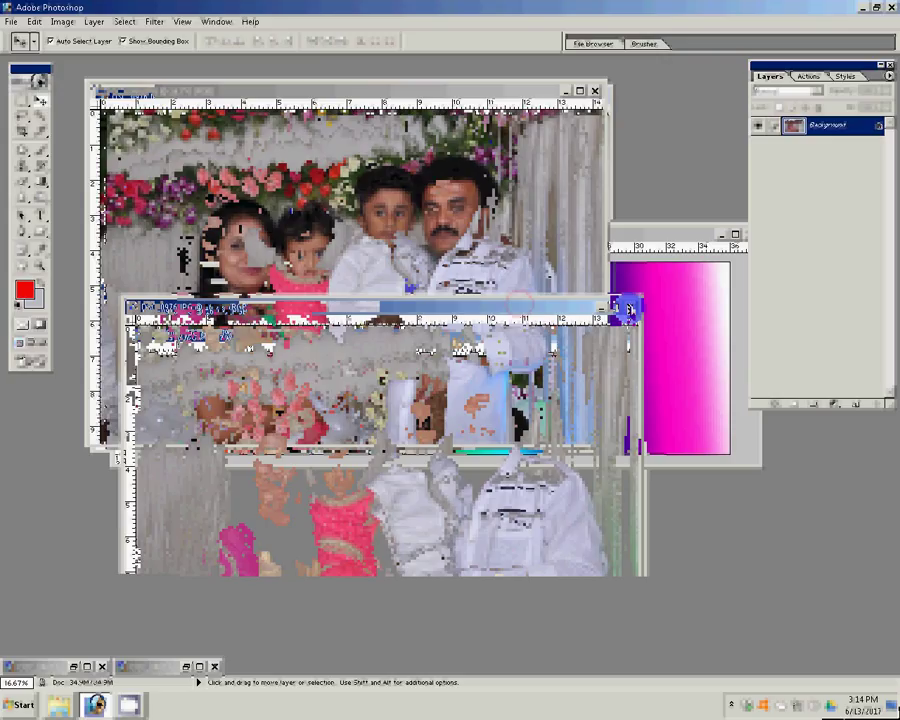
pyautogui.click(630, 310)
pyautogui.click(818, 78)
pyautogui.click(846, 284)
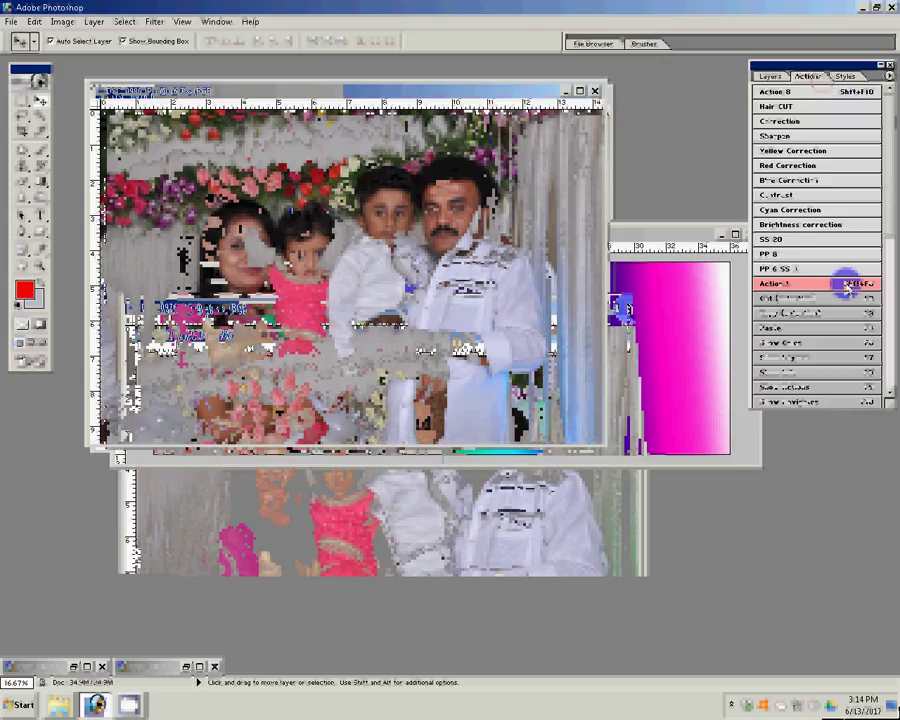
pyautogui.click(800, 124)
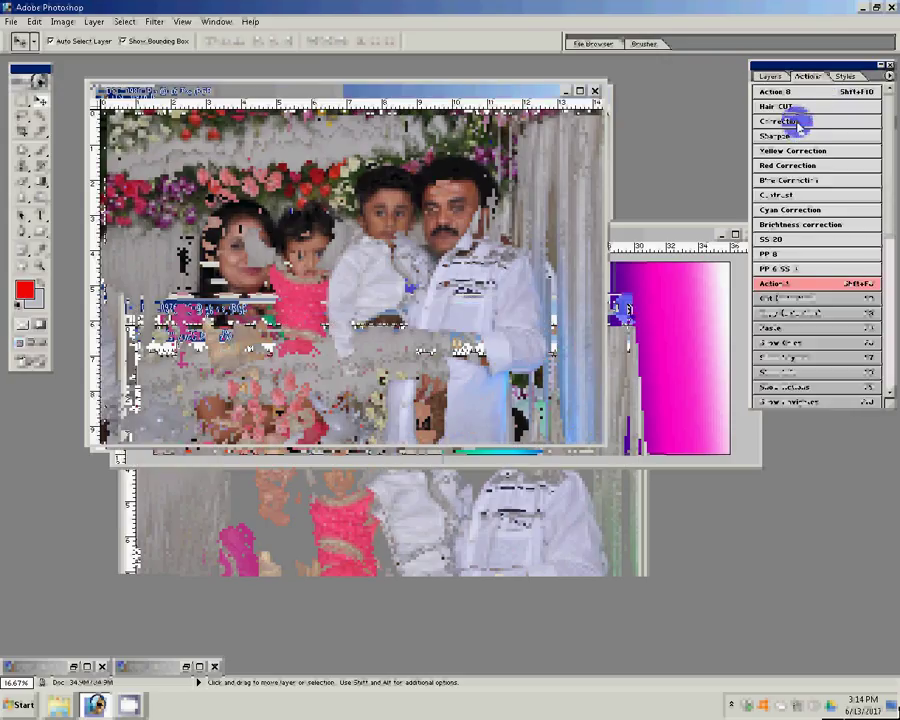
pyautogui.click(773, 183)
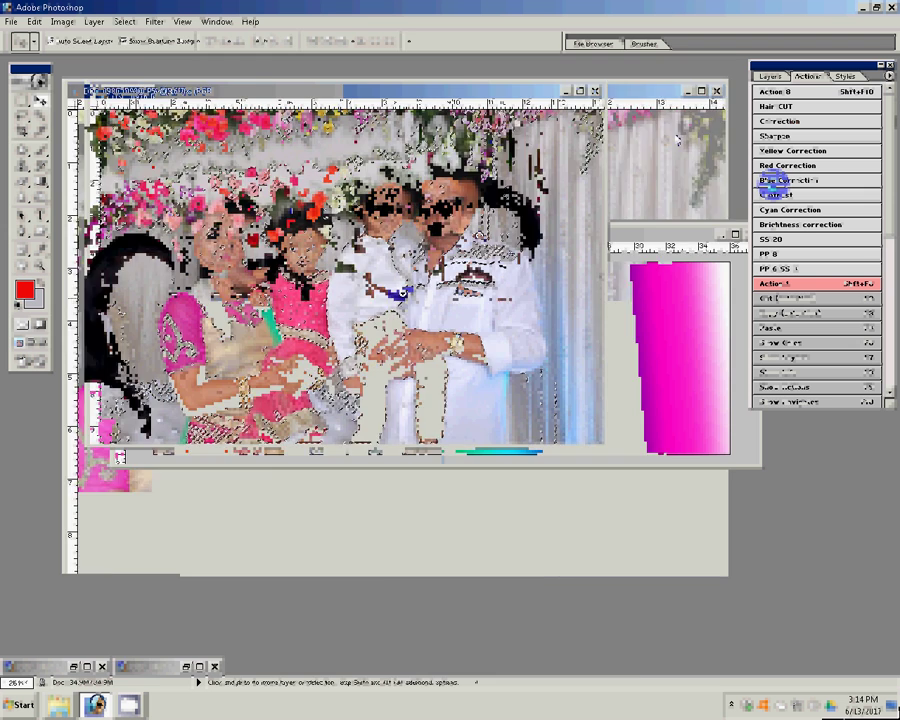
pyautogui.press('z')
pyautogui.click(403, 288)
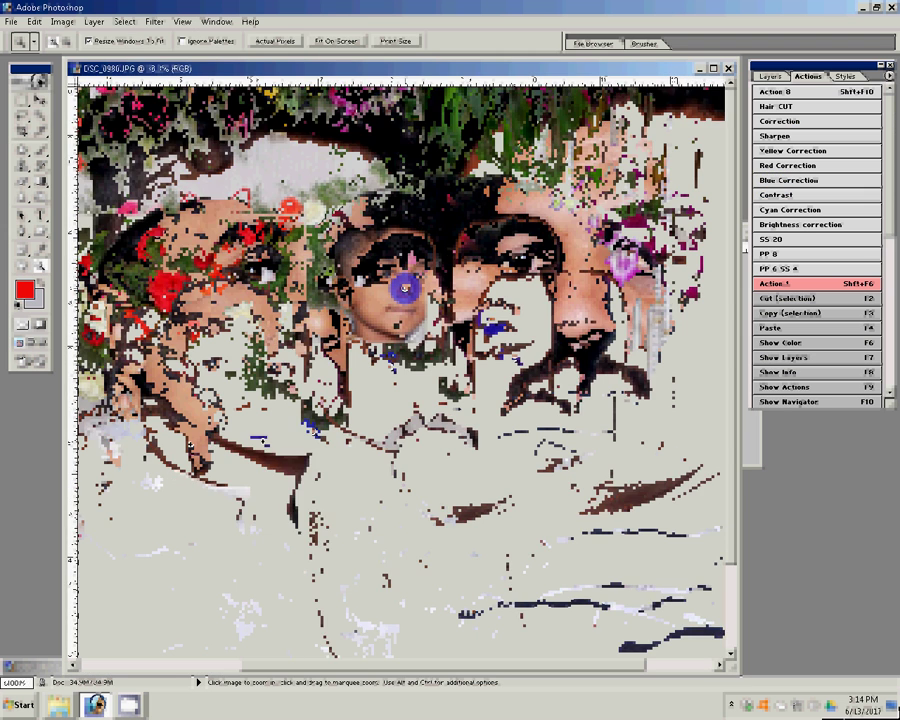
# Zoom in and patch out the blemish on the boy's chin.
pyautogui.click(324, 381)
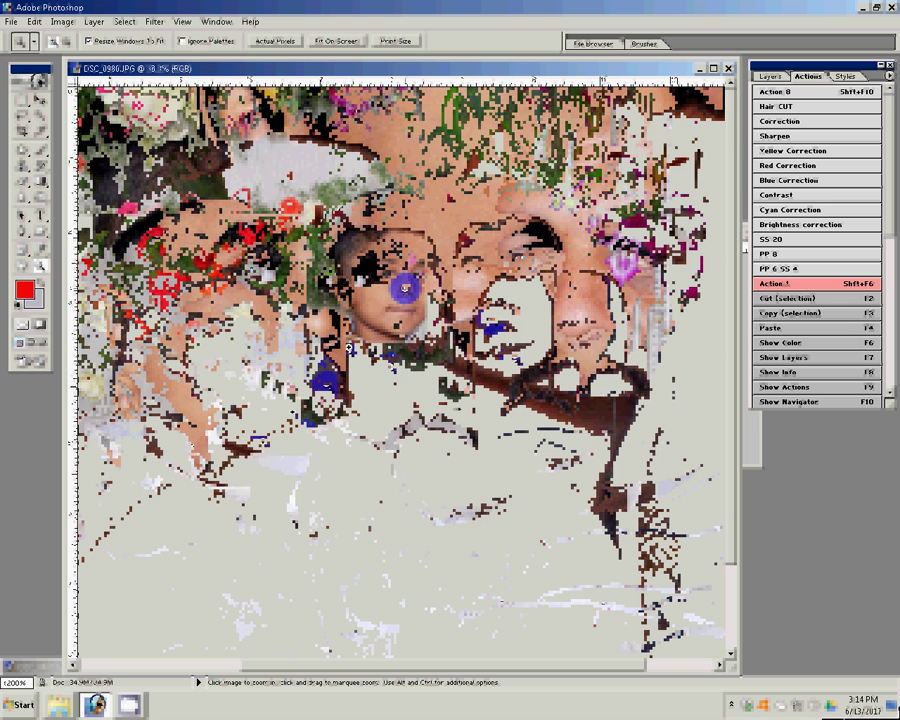
pyautogui.click(349, 347)
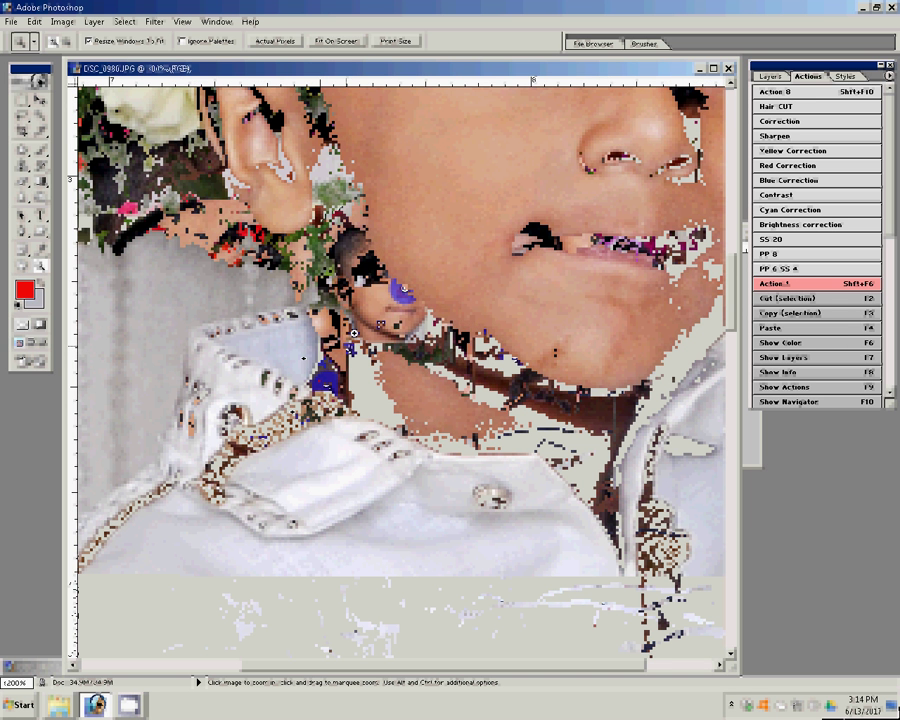
pyautogui.press('j')
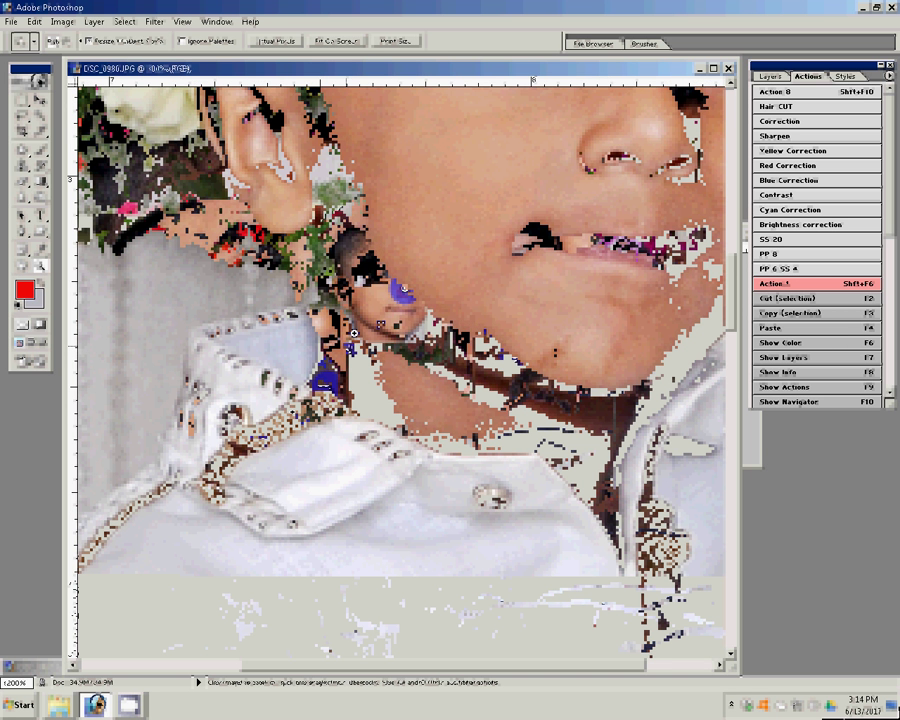
pyautogui.hotkey('shift', 'j')
pyautogui.moveTo(540, 343)
pyautogui.mouseDown()
pyautogui.moveTo(518, 333)
pyautogui.moveTo(605, 305)
pyautogui.mouseUp()
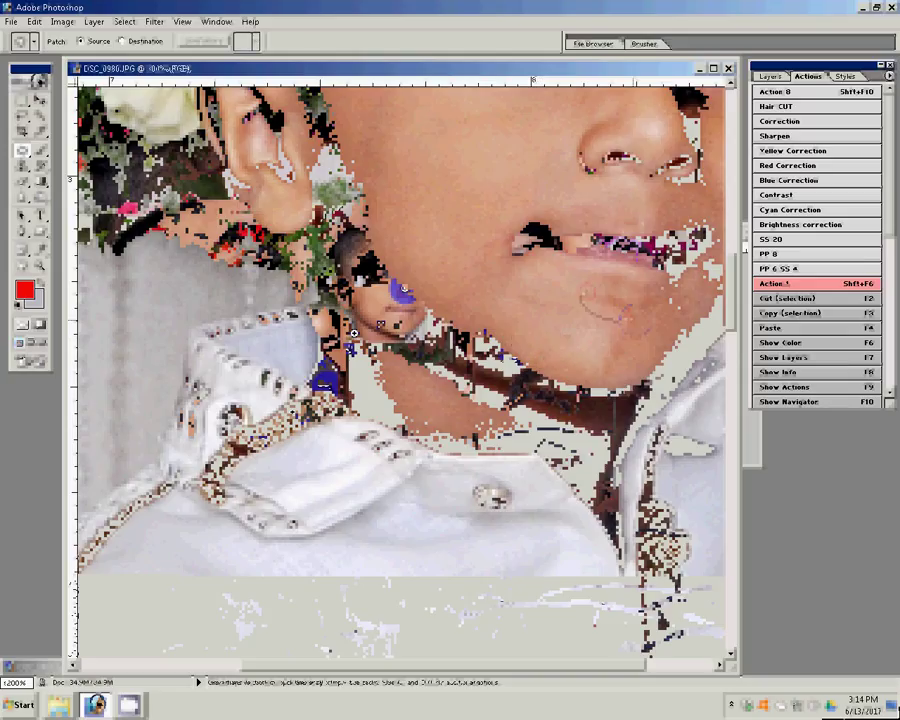
pyautogui.hotkey('ctrl', 'd')
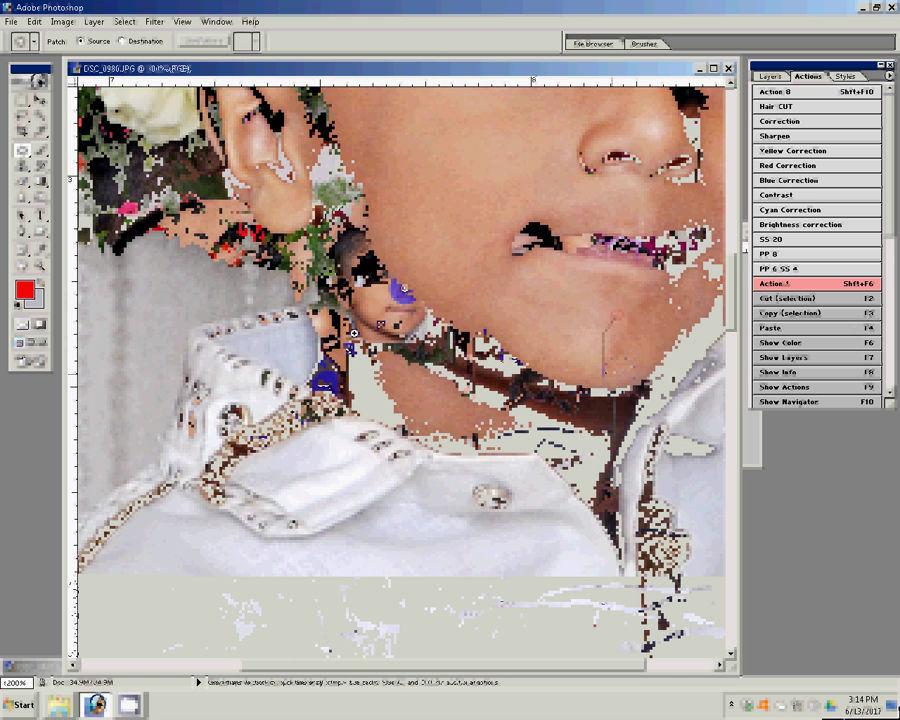
# Patch the woman's cheek blemish and clone clean skin over her forehead blemish.
pyautogui.moveTo(644, 330); pyautogui.dragTo(284, 415)
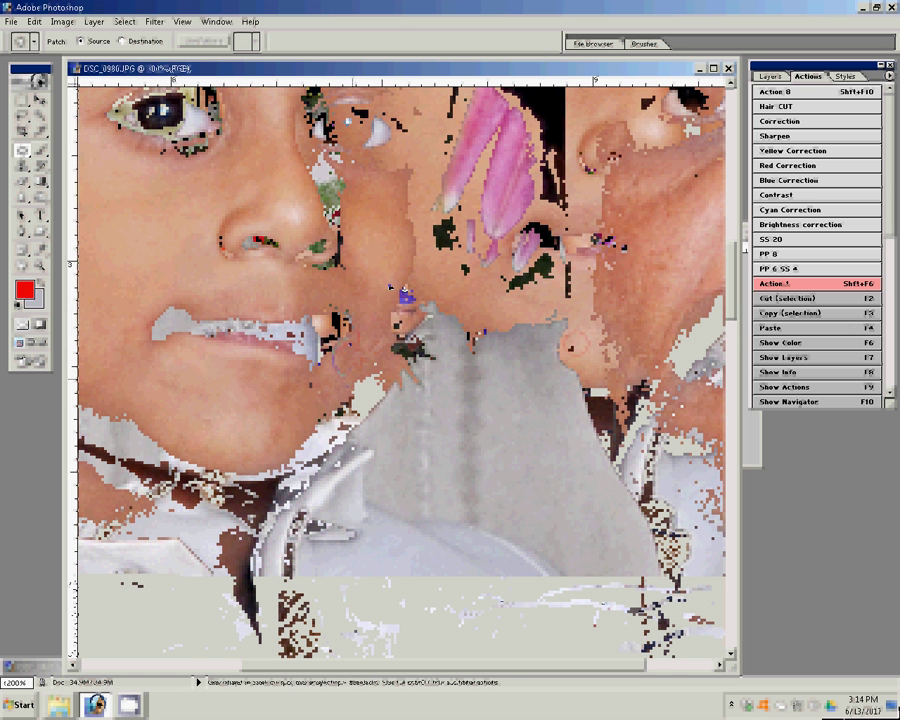
pyautogui.moveTo(388, 285); pyautogui.dragTo(612, 283)
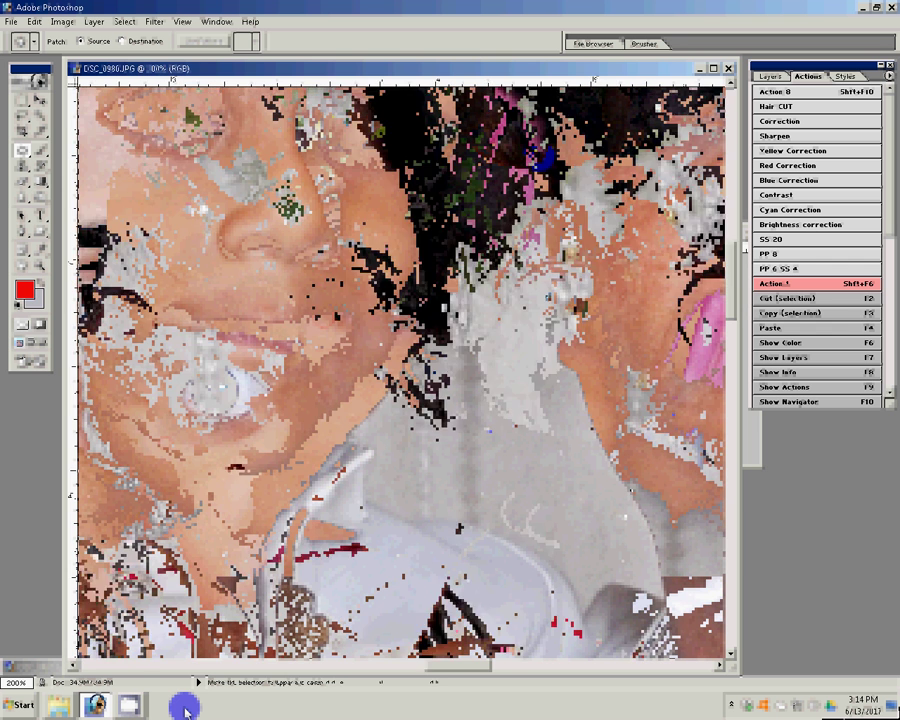
pyautogui.moveTo(300, 455)
pyautogui.mouseDown()
pyautogui.moveTo(443, 455)
pyautogui.moveTo(241, 374)
pyautogui.mouseUp()
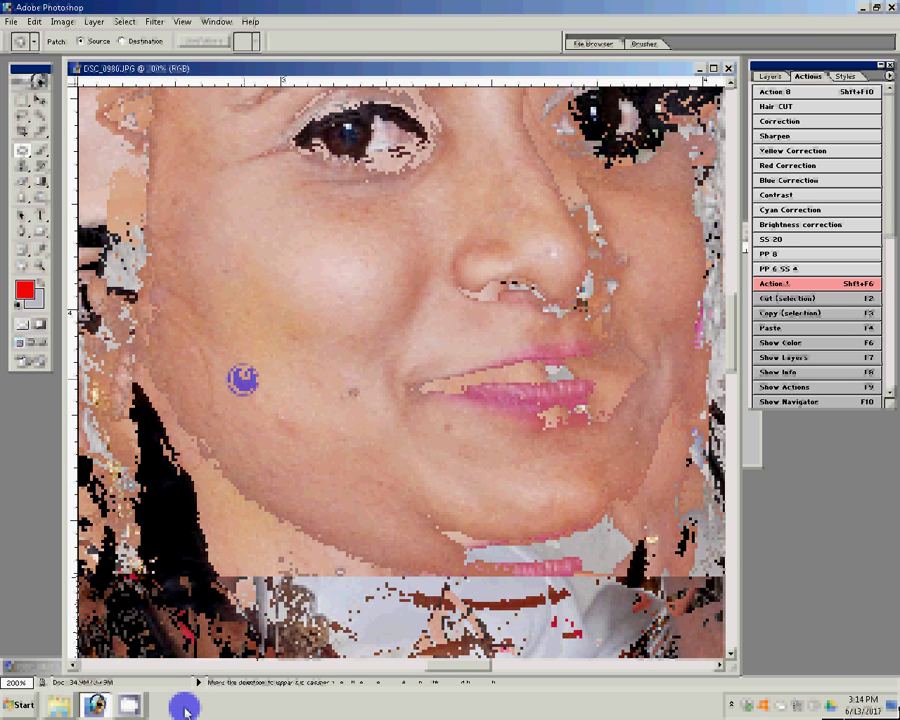
pyautogui.click(364, 430)
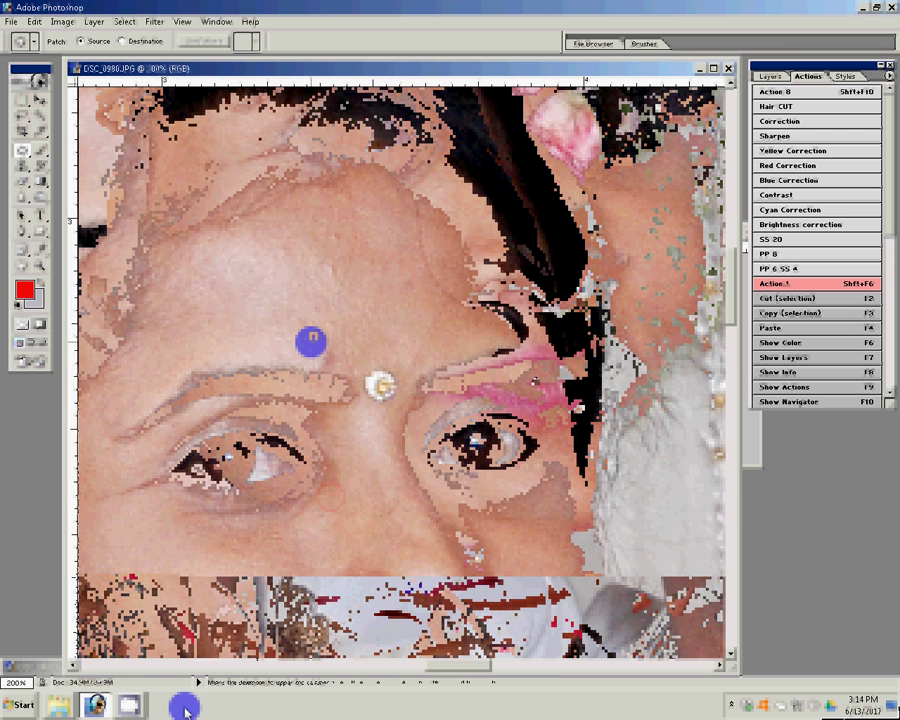
pyautogui.press('s')
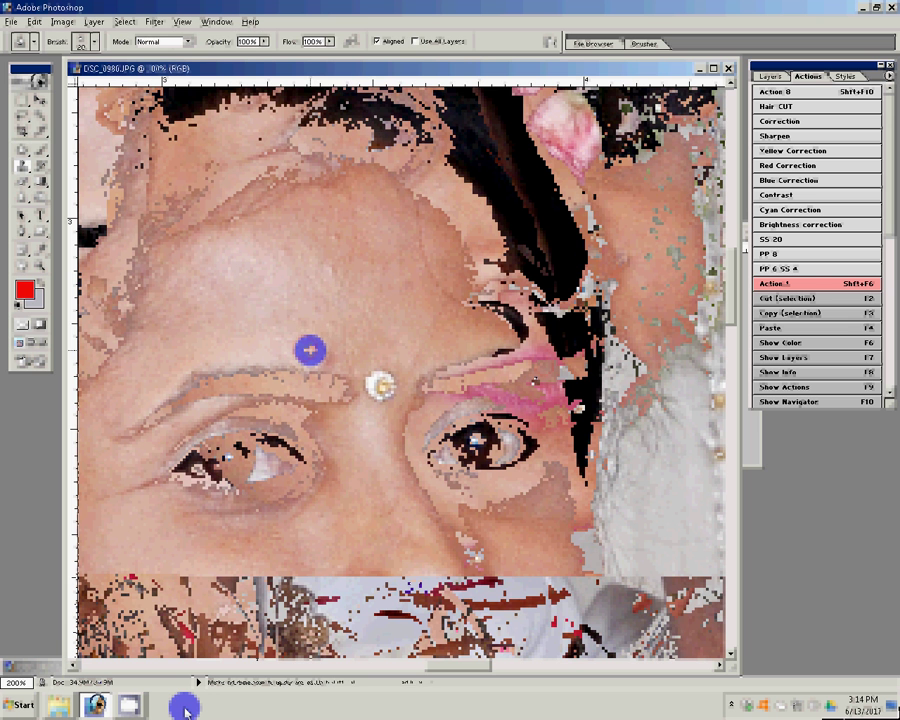
pyautogui.keyDown('alt'); pyautogui.click(338, 238); pyautogui.keyUp('alt')
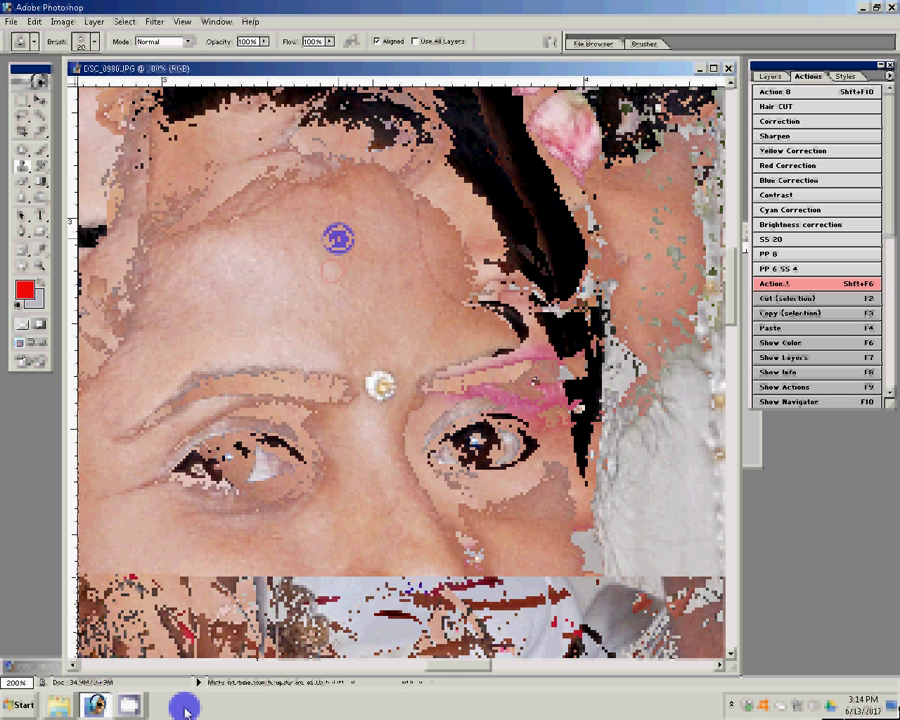
pyautogui.click(356, 347)
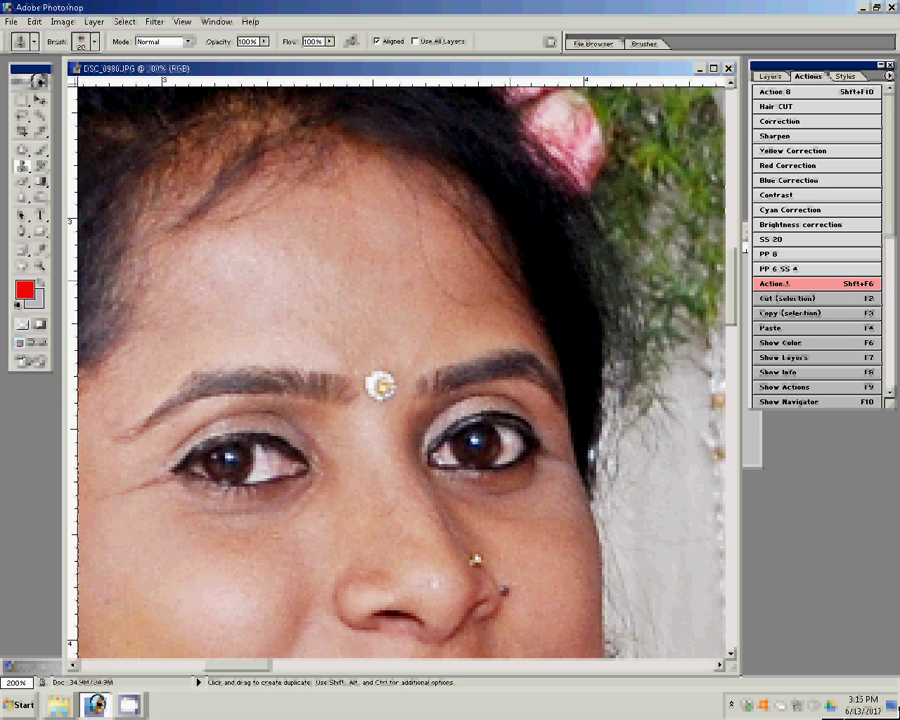
# Resize the family photo to 6 inches wide in Image Size.
pyautogui.hotkey('ctrl', 'alt', 'i')
pyautogui.doubleClick(300, 270)
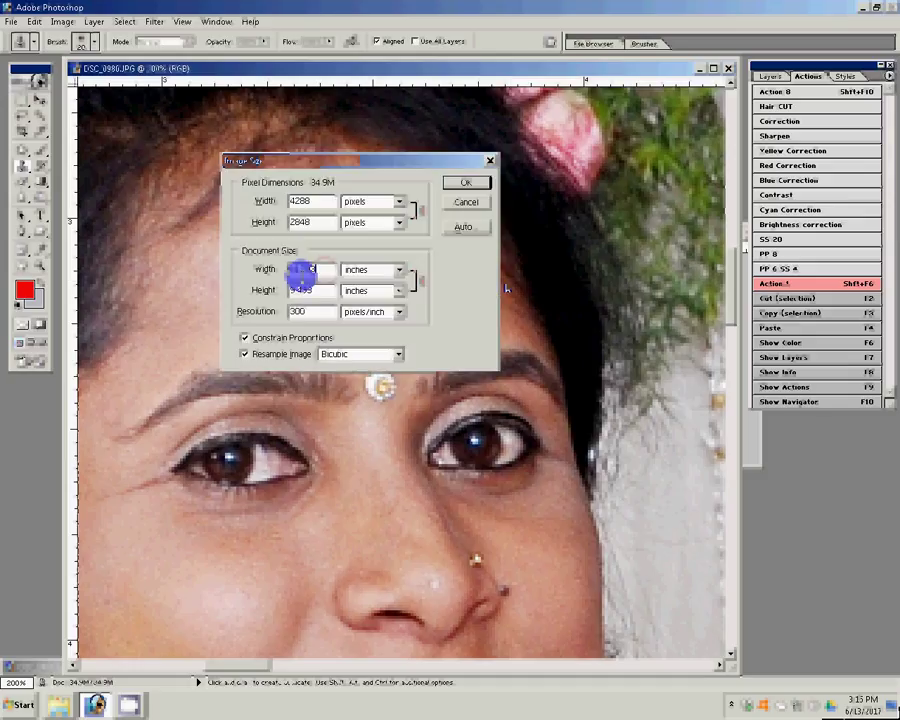
pyautogui.write('6')
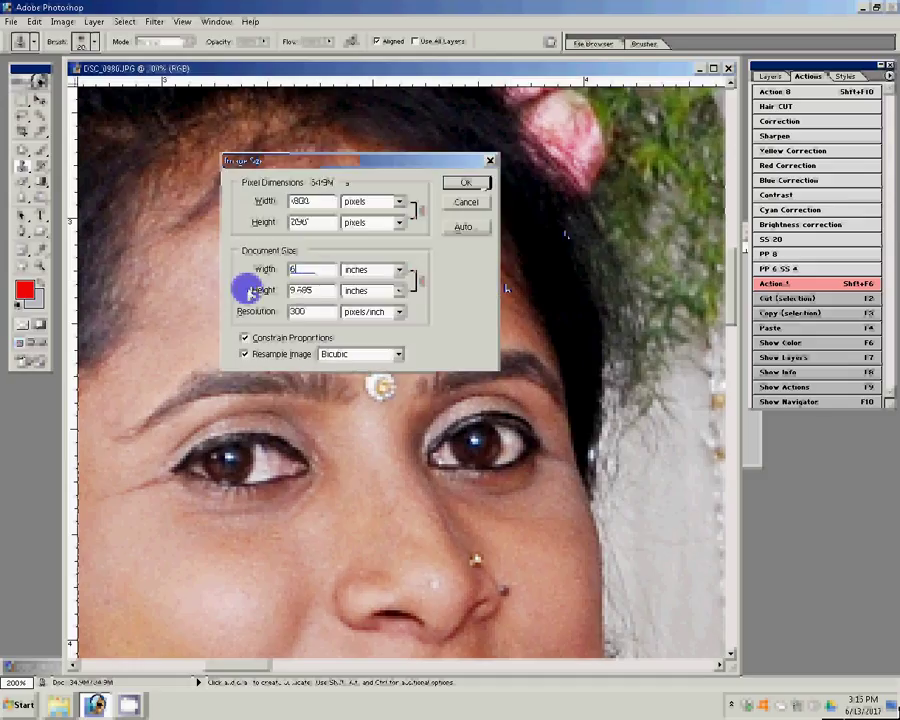
pyautogui.click(478, 182)
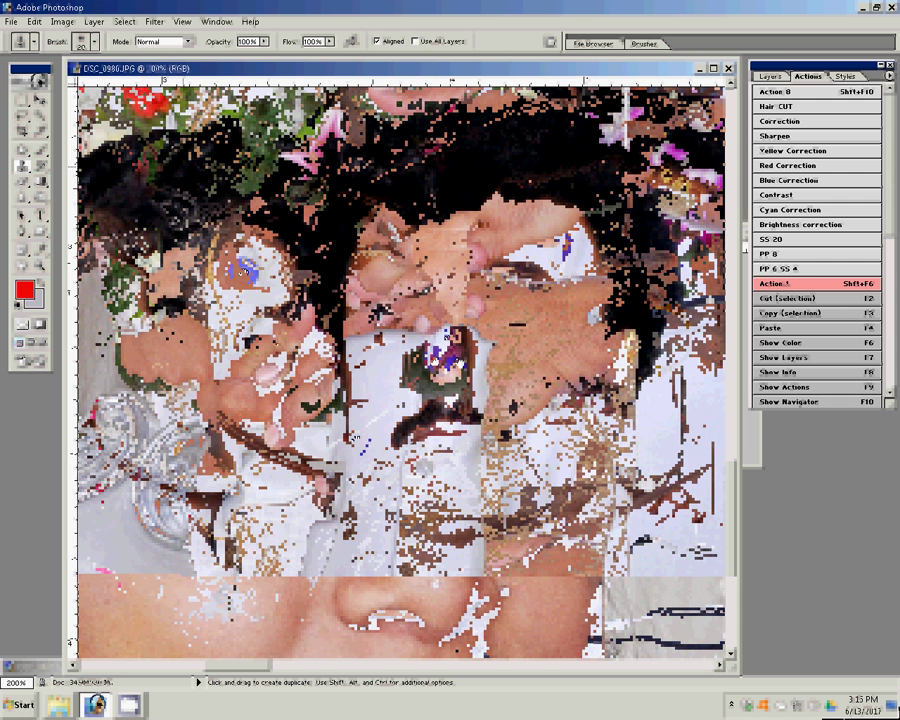
# Duplicate the Background layer and smooth the copy with Magic Plus Graininess 98.
pyautogui.click(770, 76)
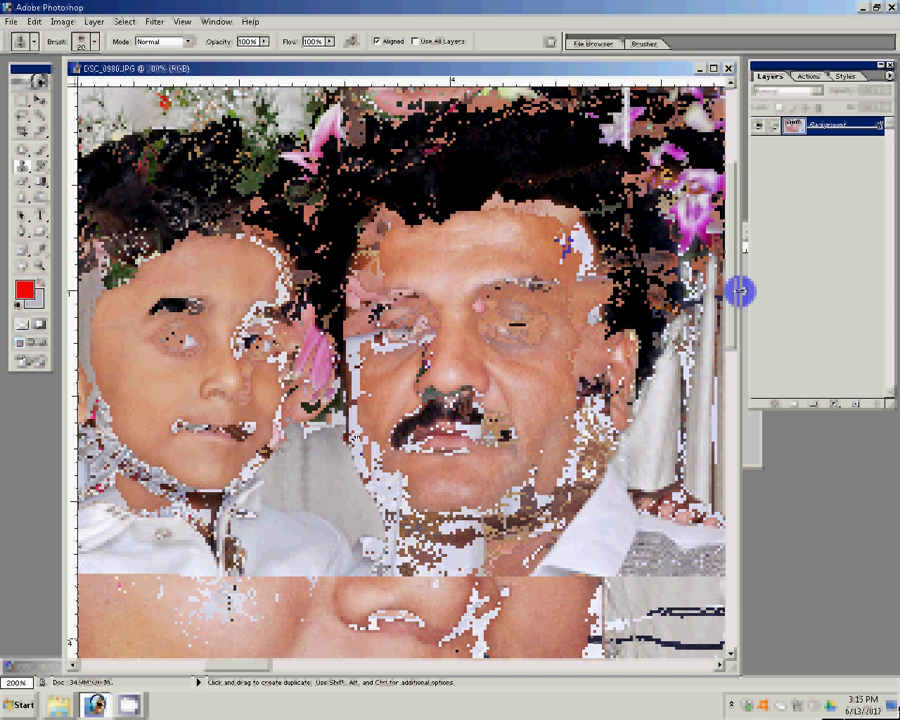
pyautogui.hotkey('ctrl', 'j')
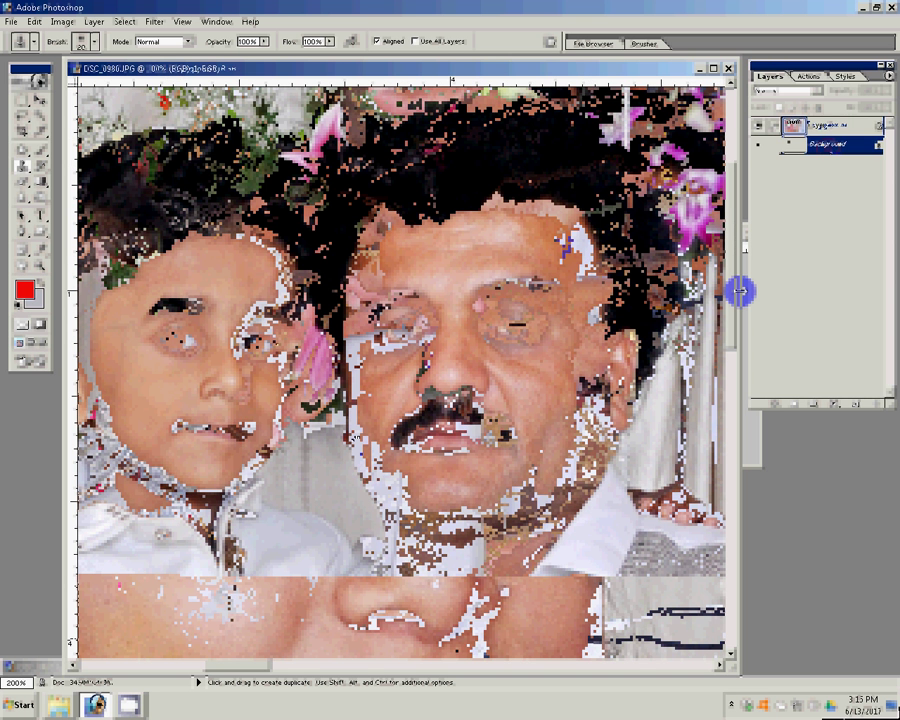
pyautogui.click(158, 21)
pyautogui.moveTo(178, 210)
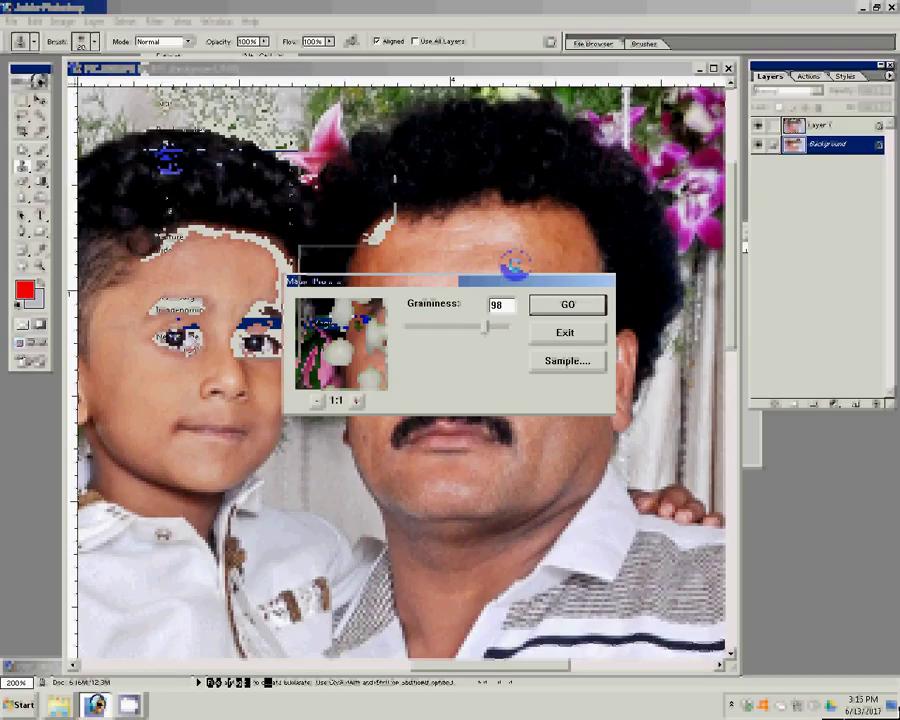
pyautogui.press('Escape')
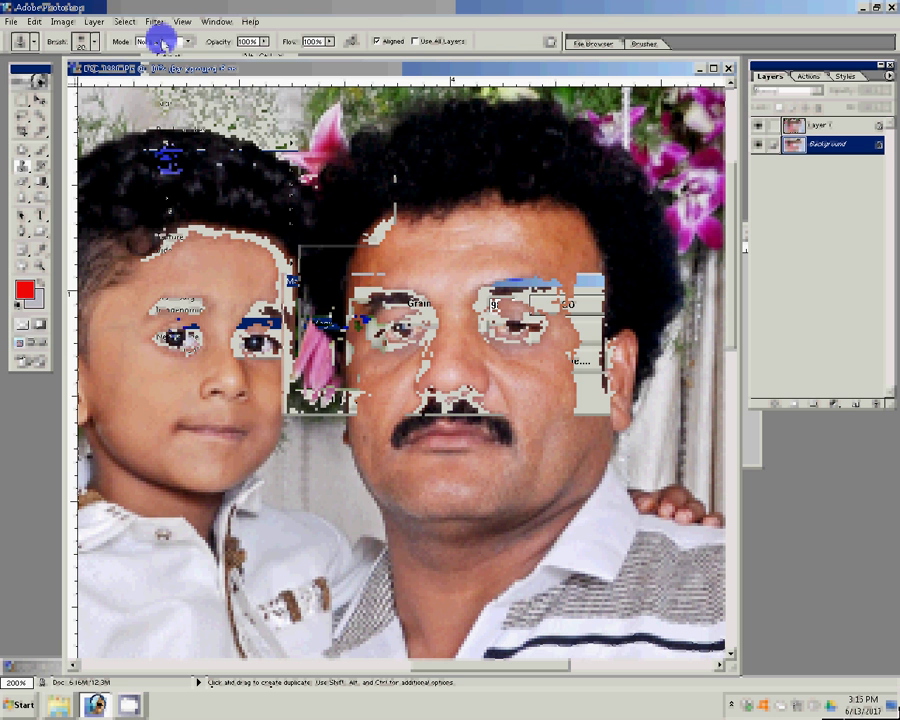
# Look through the Noise filters, then select Layer 1 and switch to the Eraser.
pyautogui.click(155, 21)
pyautogui.moveTo(168, 157)
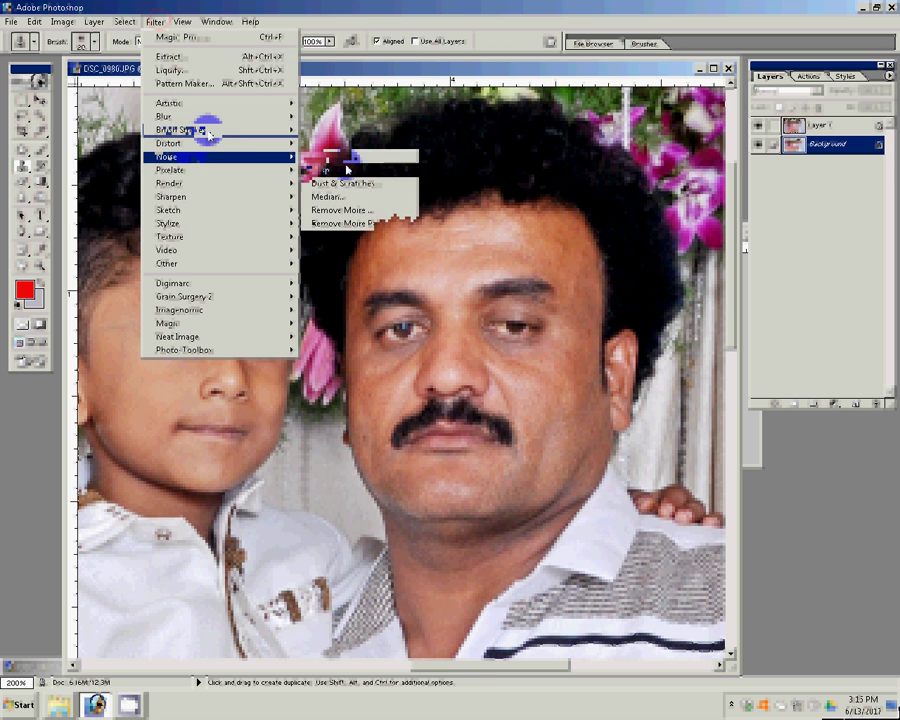
pyautogui.click(340, 156)
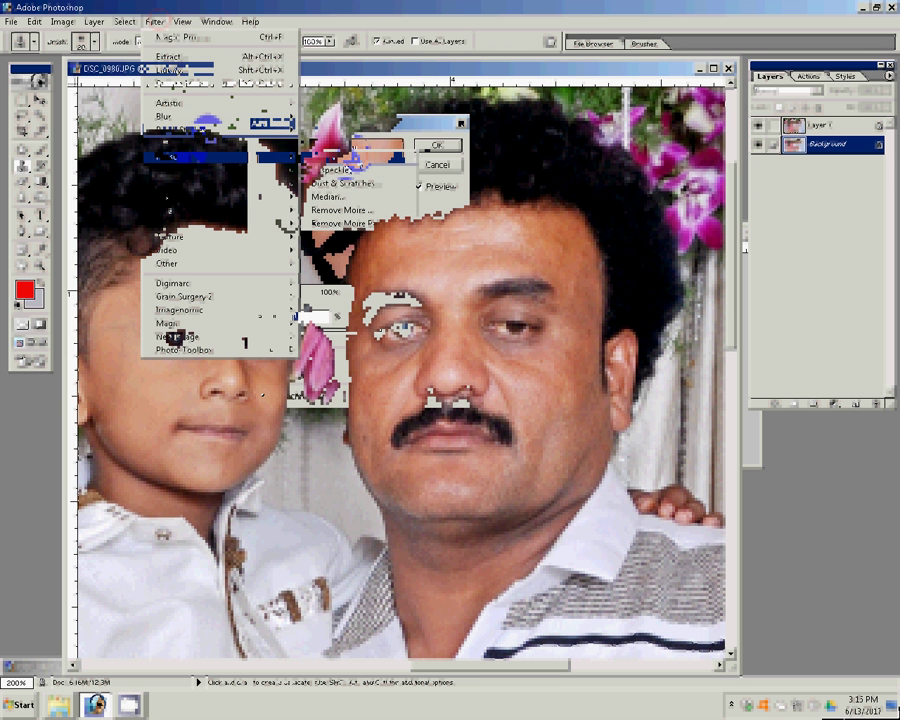
pyautogui.click(834, 126)
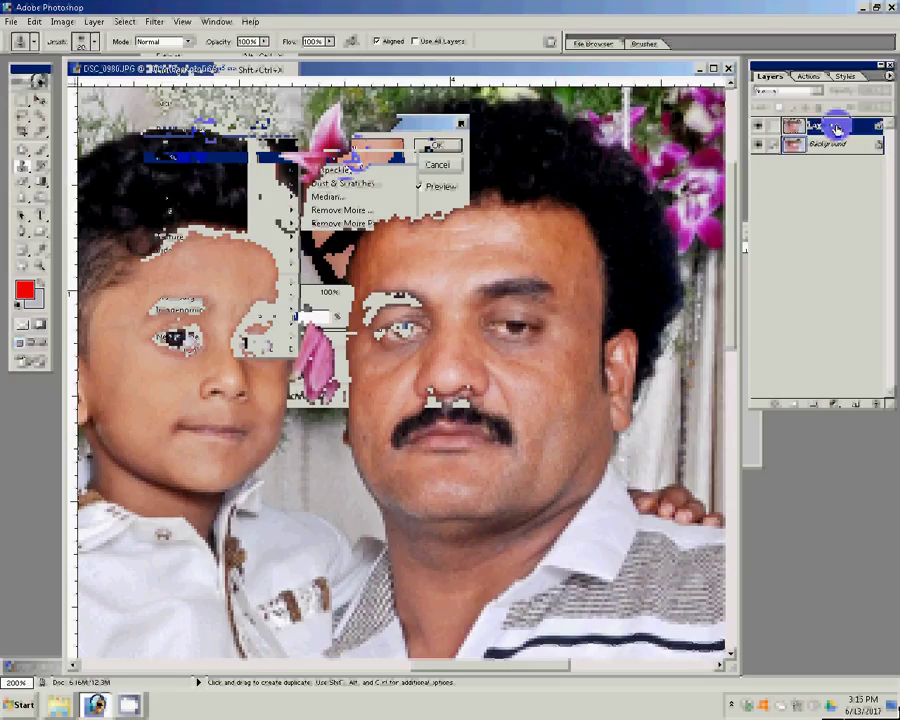
pyautogui.press('e')
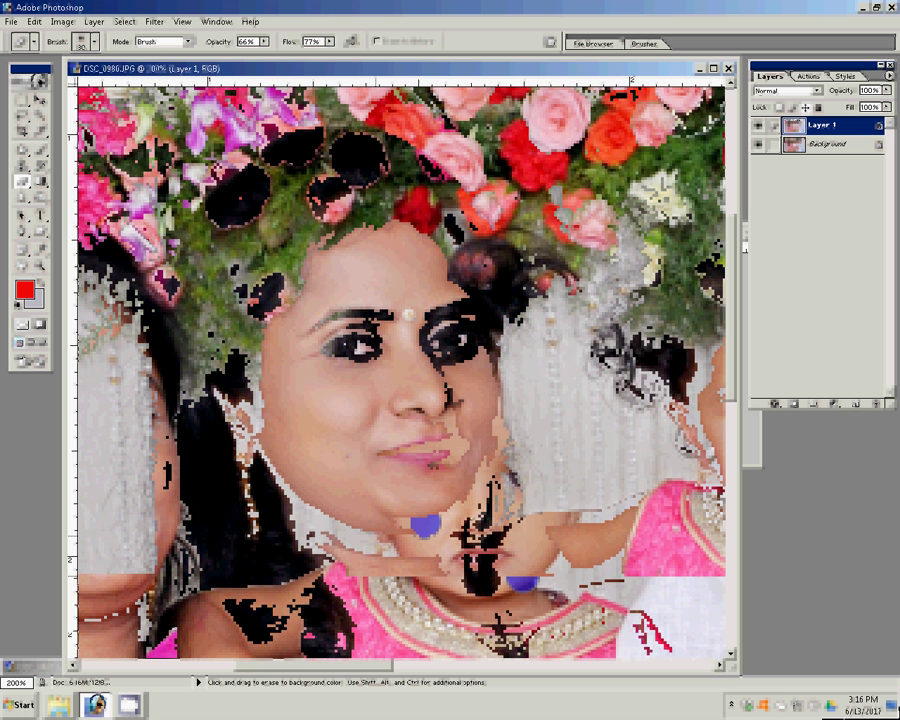
# Pan to the lower face area and merge erased Layer 1 down into the Background.
pyautogui.moveTo(396, 526); pyautogui.dragTo(383, 378)
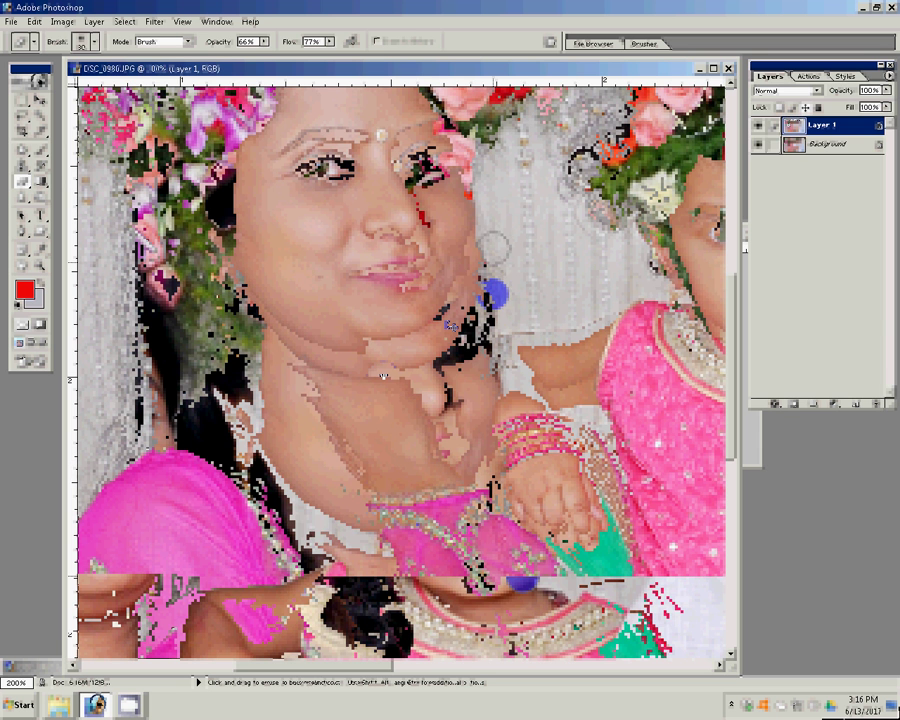
pyautogui.hotkey('ctrl', 'e')
# Move the fitted family photo into Untitled-1 and enlarge it to about 295% on the right half.
pyautogui.press('z')
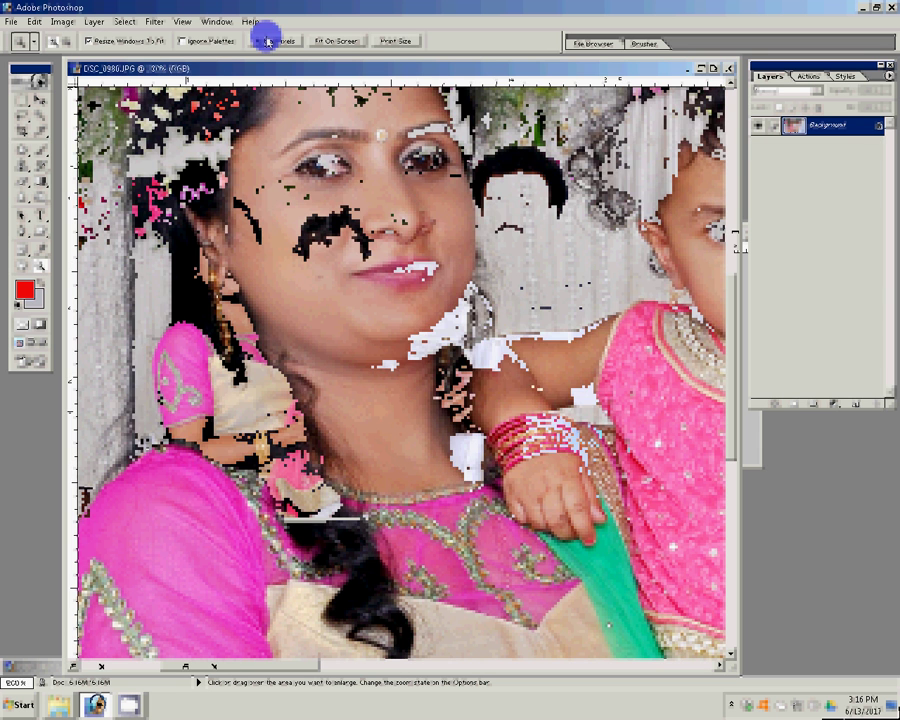
pyautogui.click(335, 41)
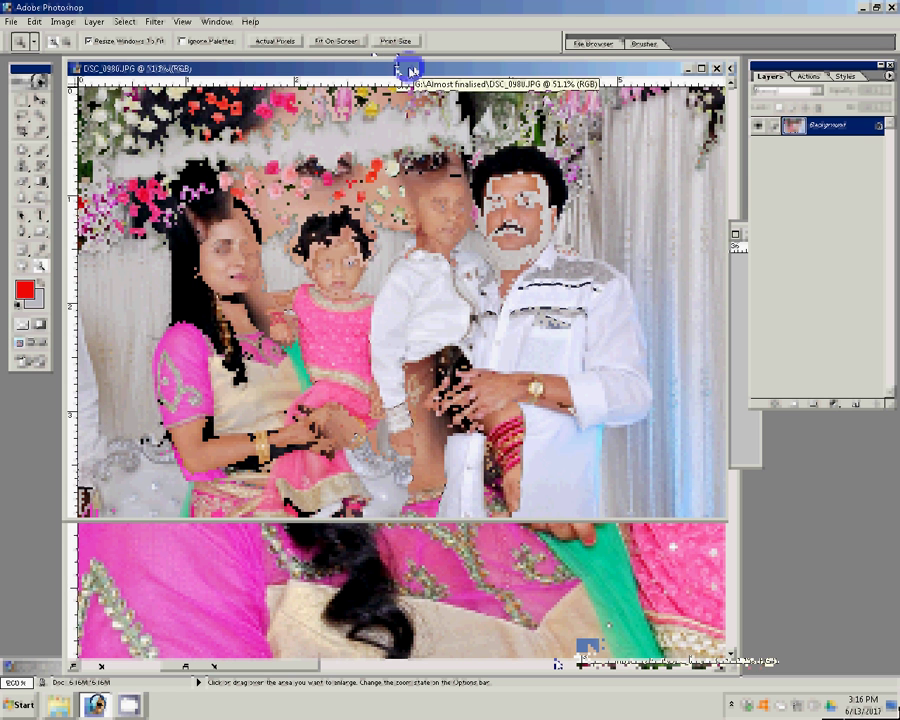
pyautogui.press('v')
pyautogui.click(592, 73)
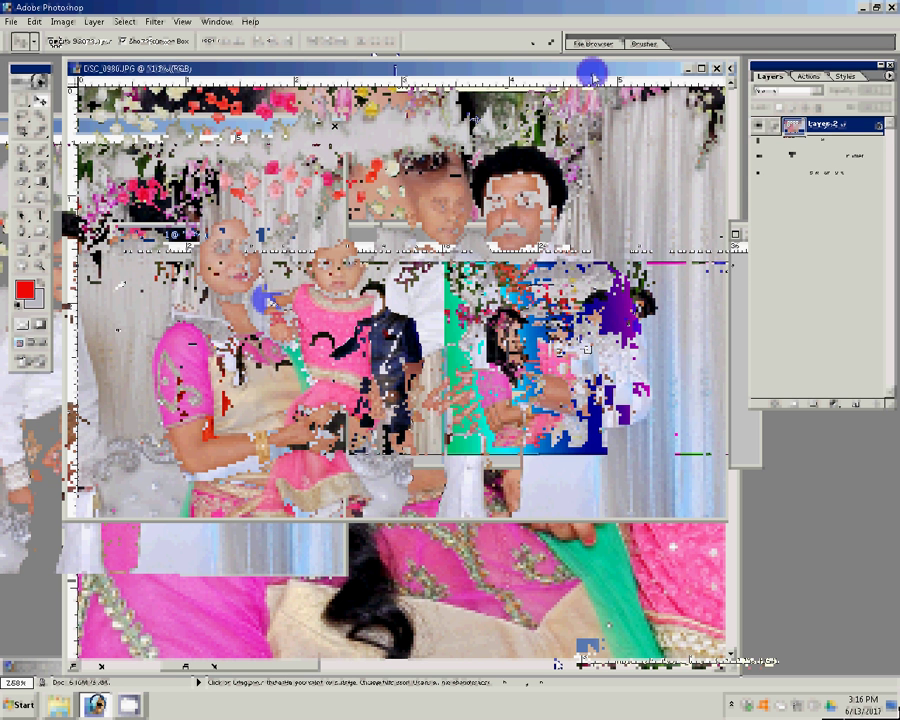
pyautogui.click(729, 268)
pyautogui.moveTo(729, 268); pyautogui.dragTo(732, 263)
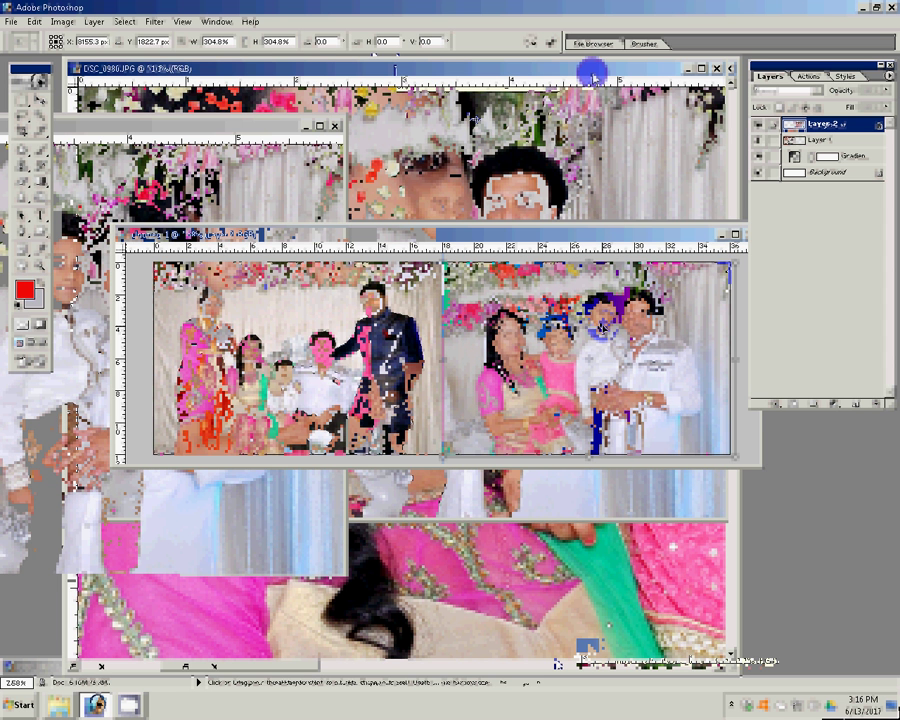
pyautogui.press('Return')
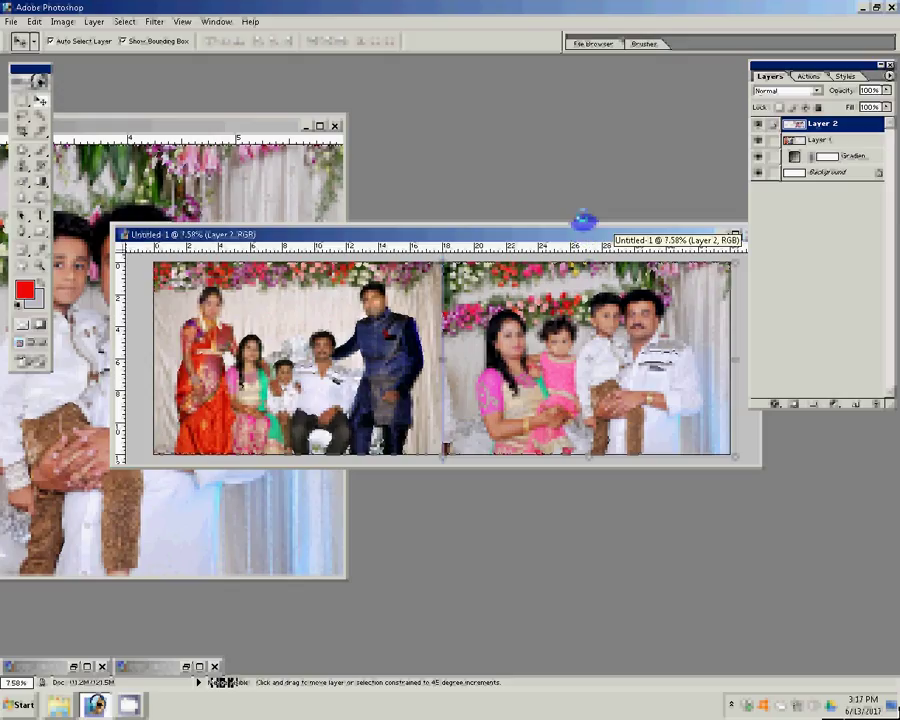
# Save the album spread as a Photoshop file named 26.
pyautogui.hotkey('ctrl', 's')
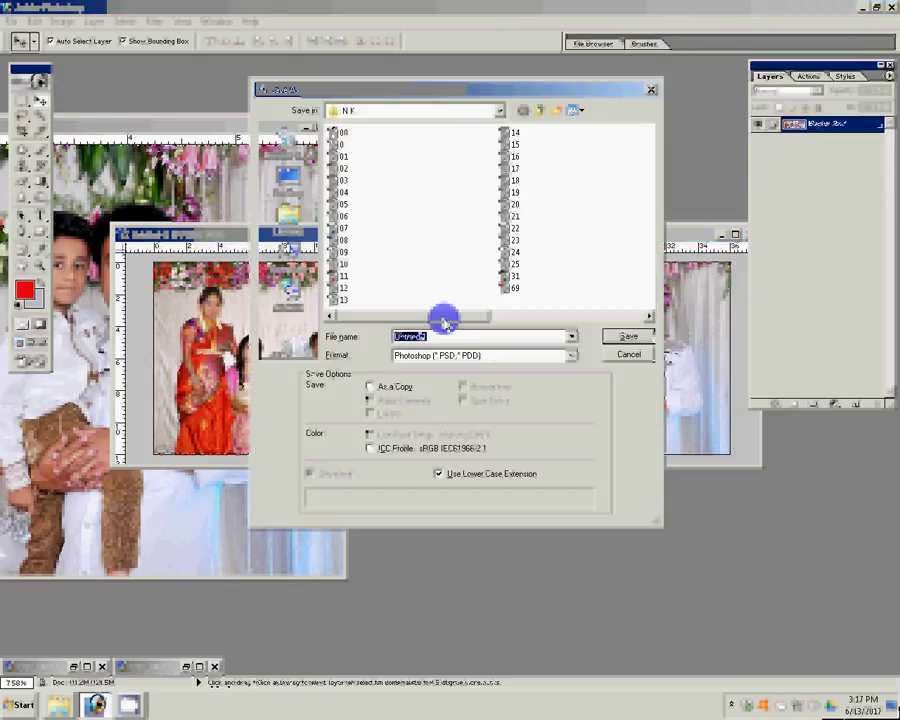
pyautogui.moveTo(443, 320); pyautogui.dragTo(526, 316)
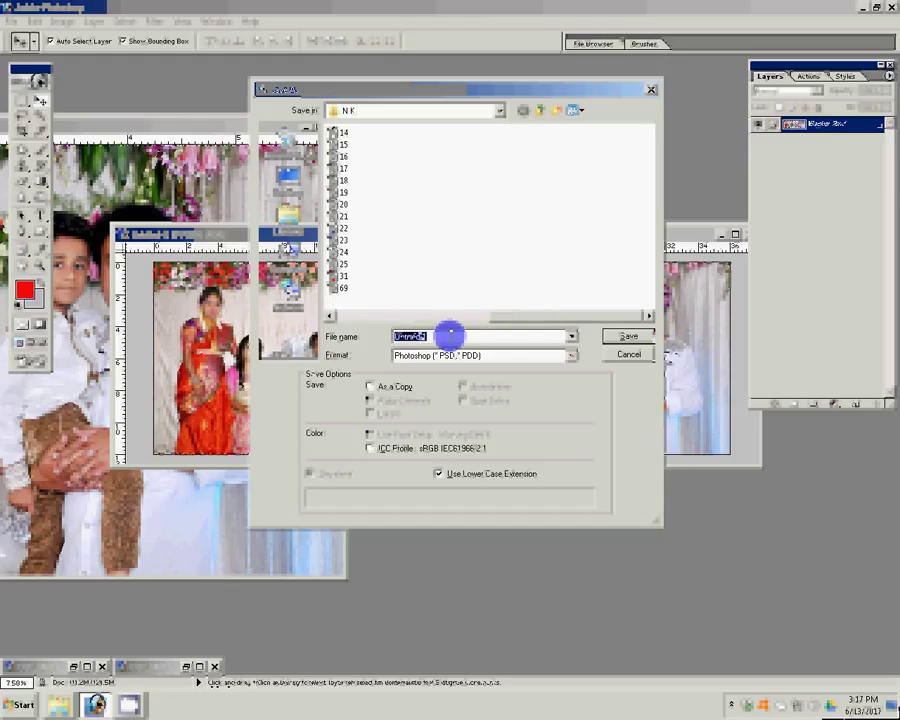
pyautogui.write('26')
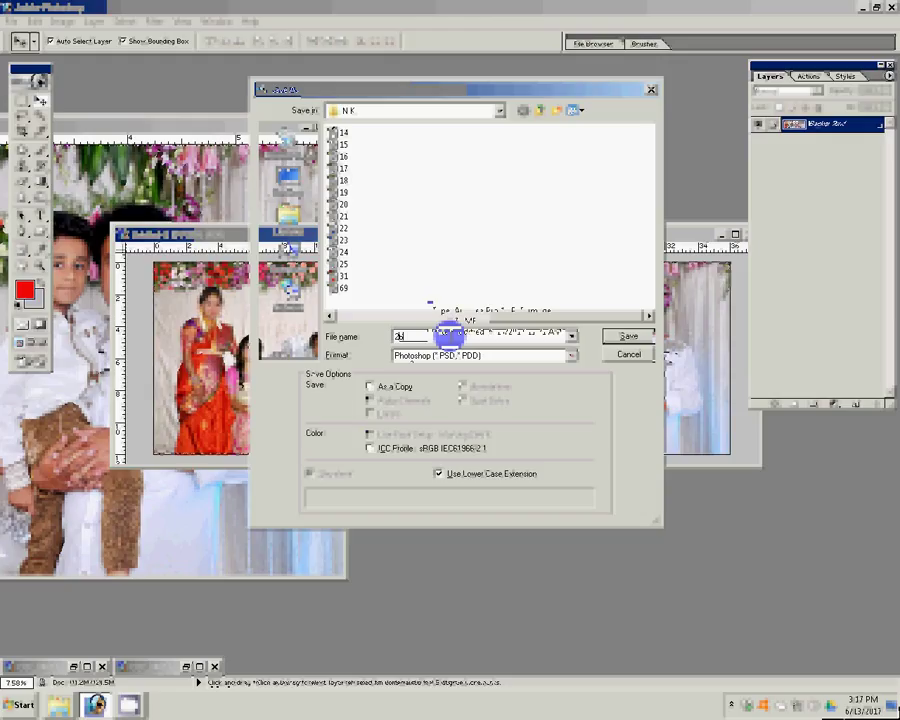
pyautogui.click(626, 340)
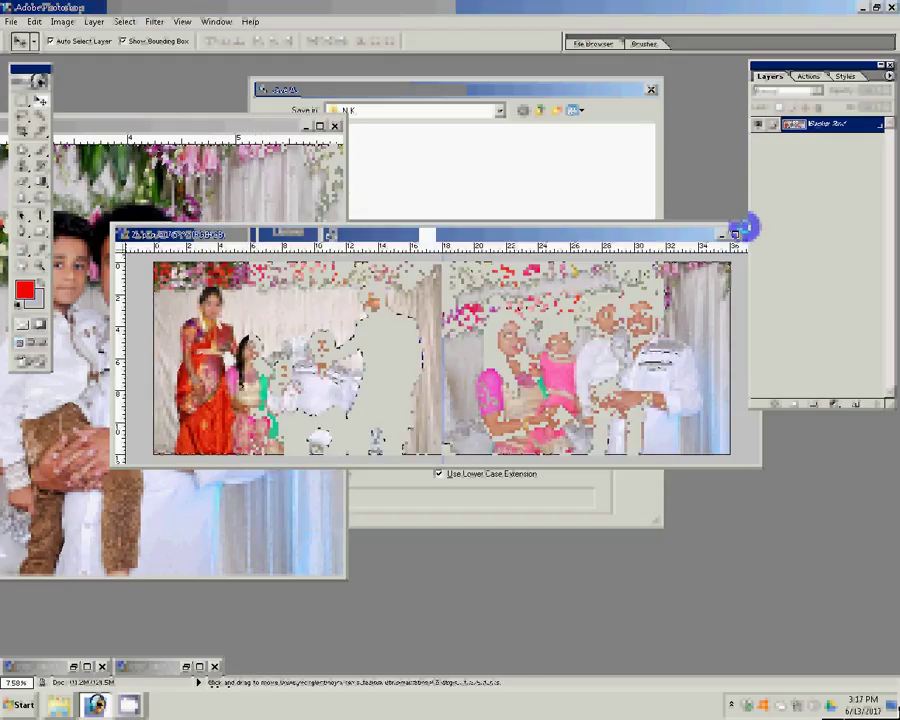
# Rearrange the windows and begin saving the family photo as JPEG in the ex d folder.
pyautogui.moveTo(737, 231); pyautogui.dragTo(594, 256)
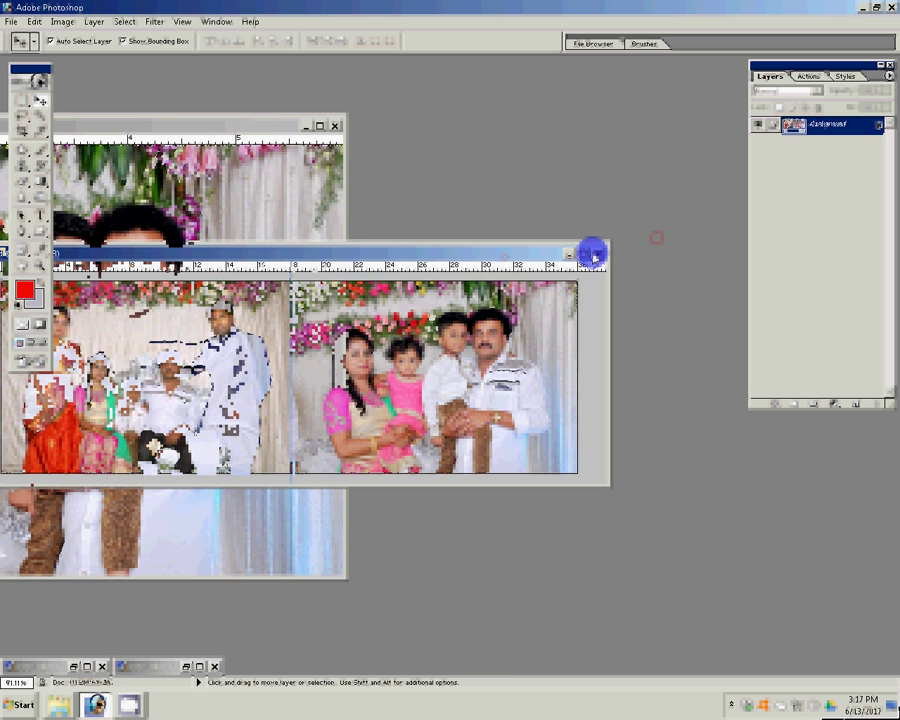
pyautogui.click(226, 135)
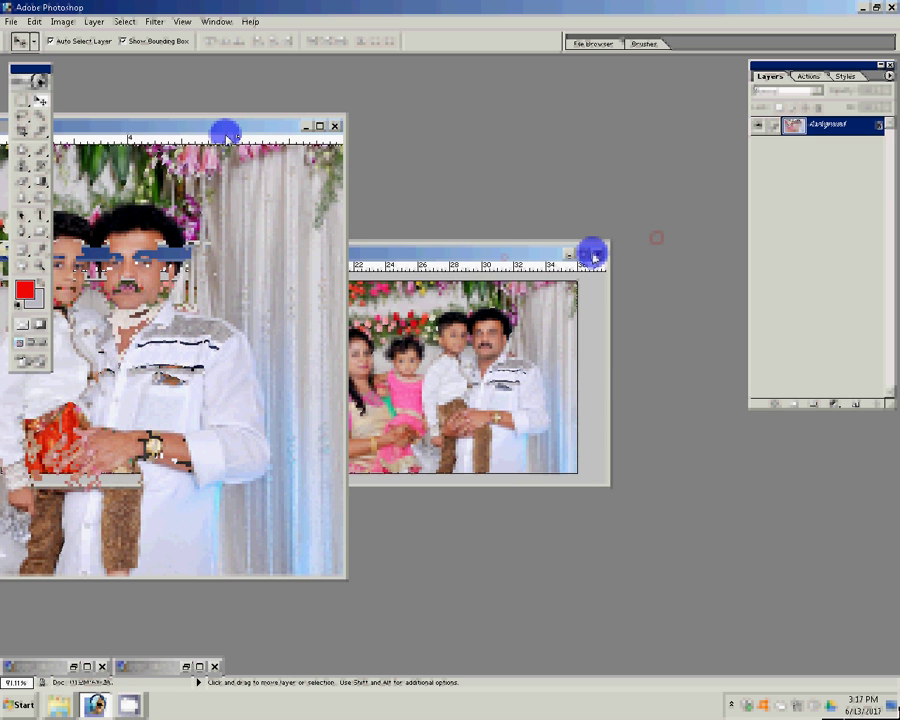
pyautogui.moveTo(226, 135); pyautogui.dragTo(398, 135)
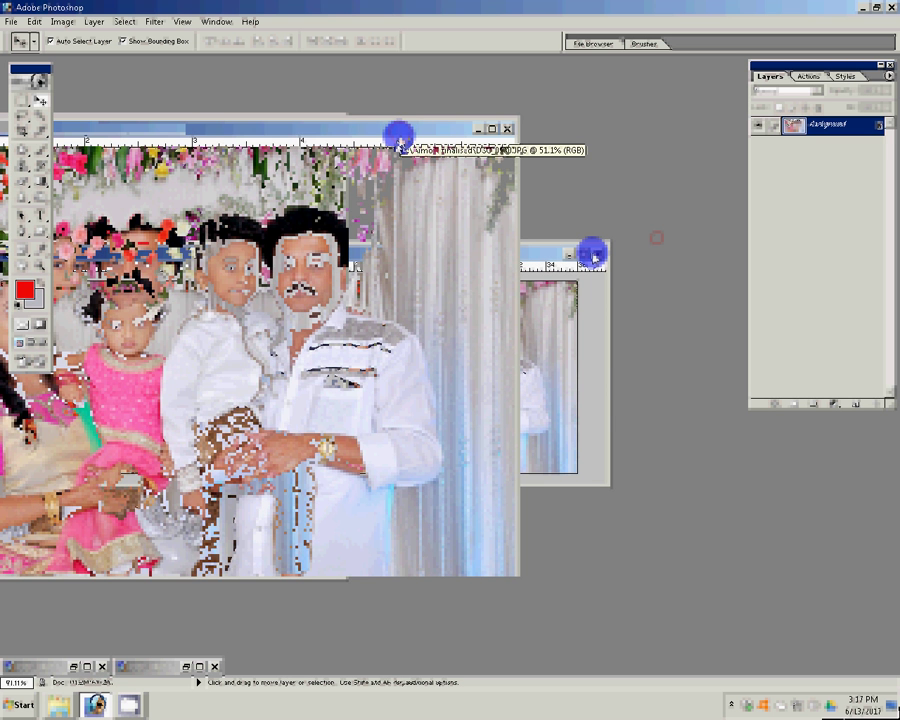
pyautogui.hotkey('ctrl', 'shift', 's')
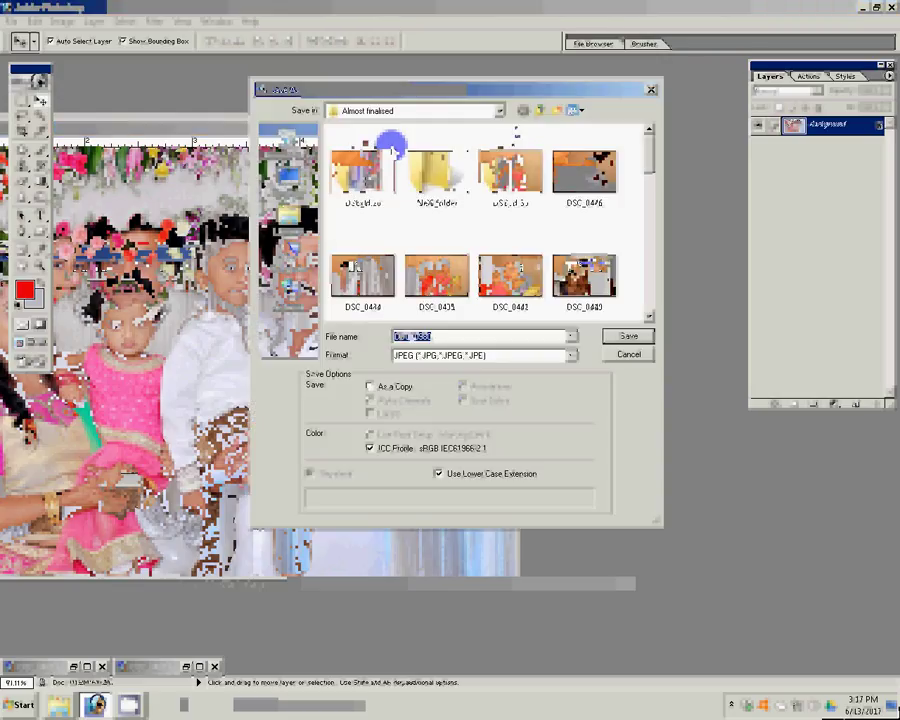
pyautogui.click(366, 176)
pyautogui.doubleClick(390, 150)
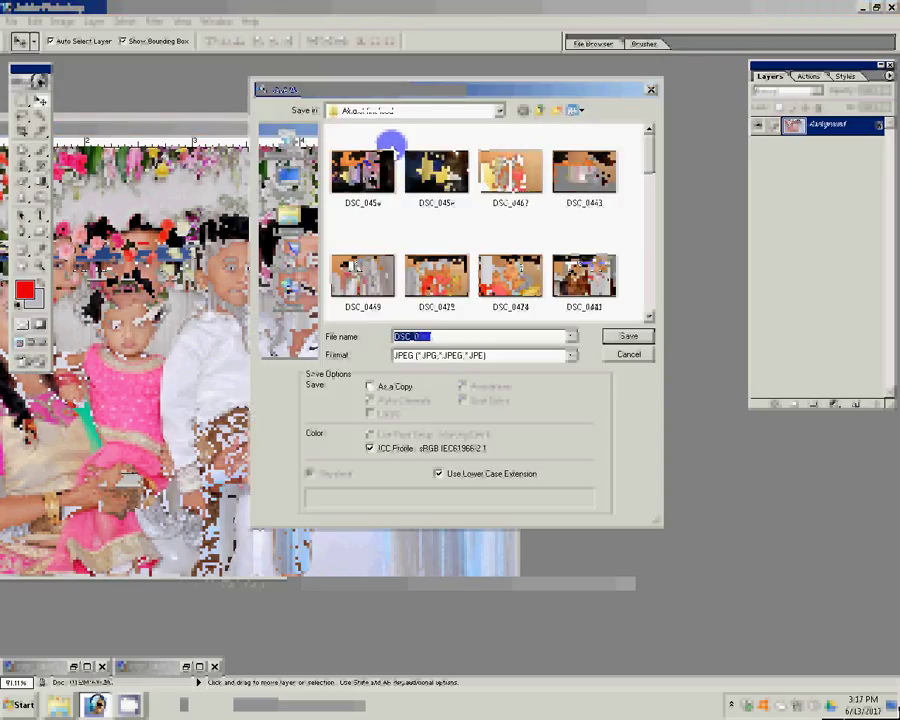
pyautogui.write('k')
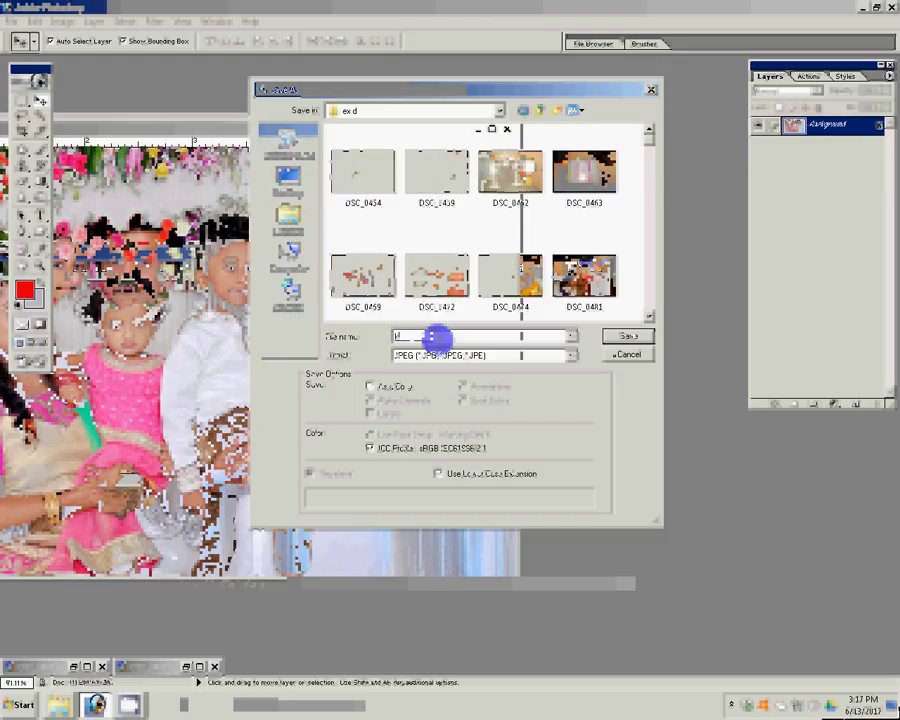